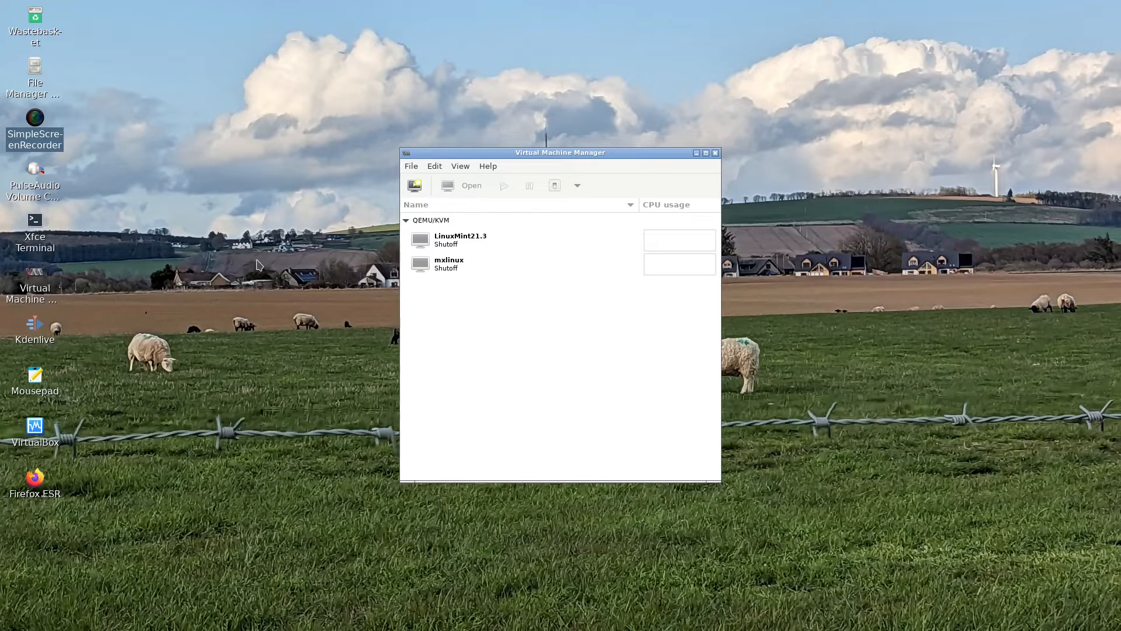
Run htop in a terminal to check the host's processor and memory use, then close the terminal window.
click(44, 239)
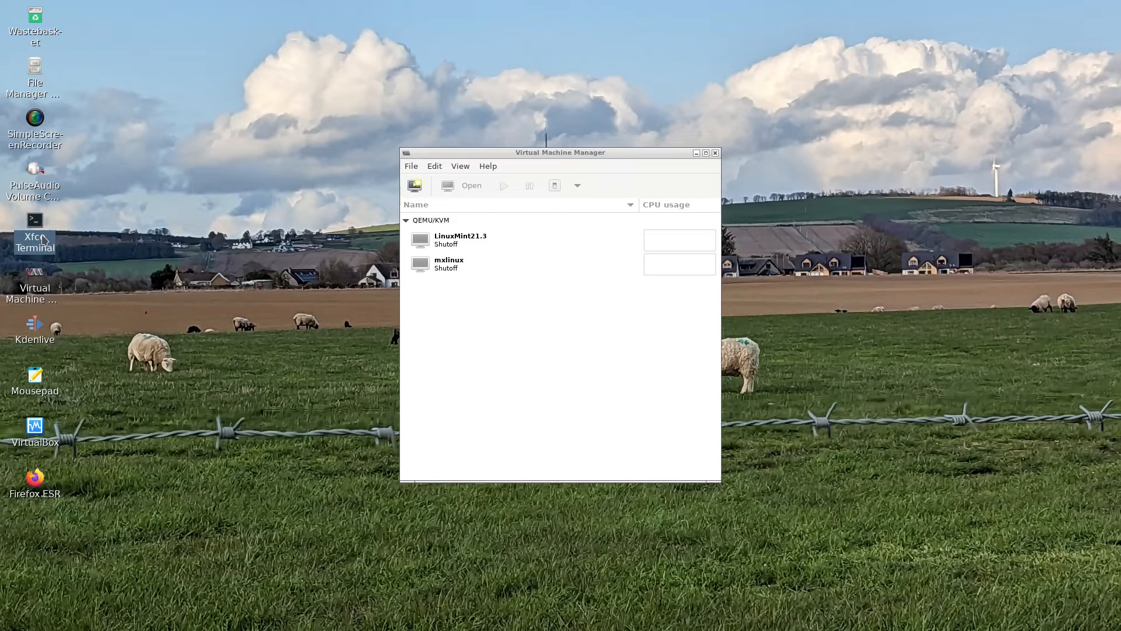
click(44, 239)
text(hto)
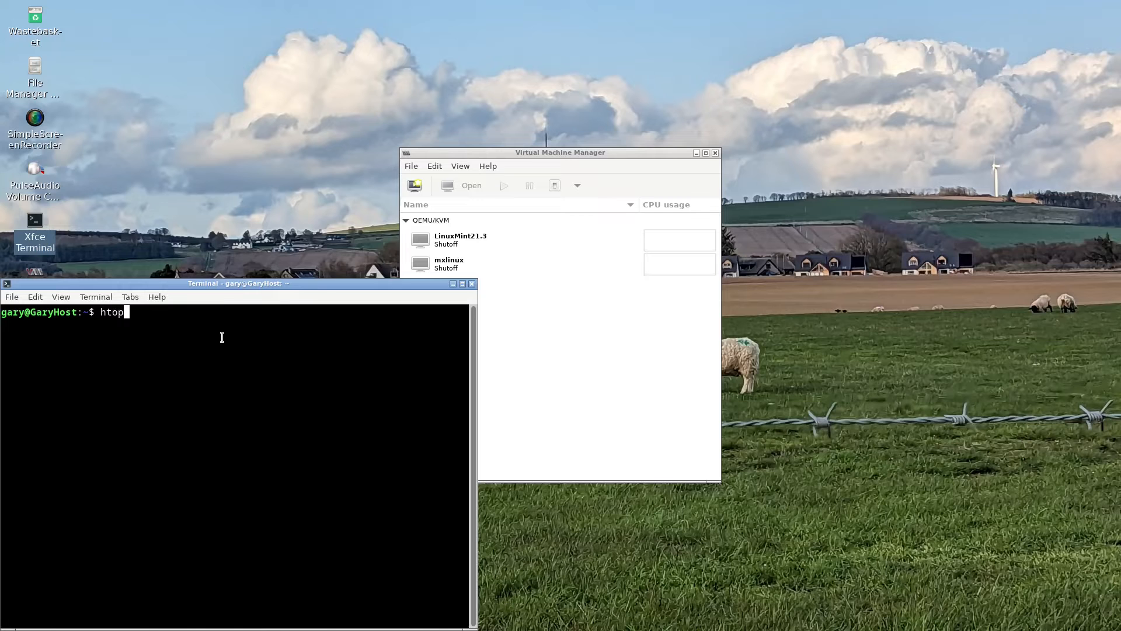
text(p)
key(Return)
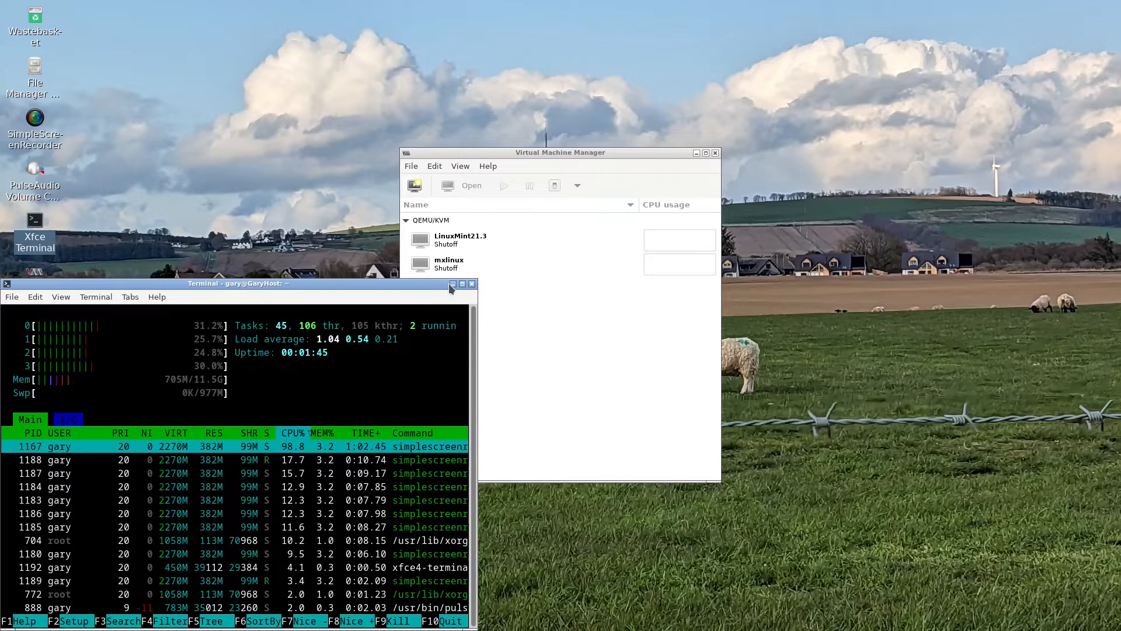
click(472, 284)
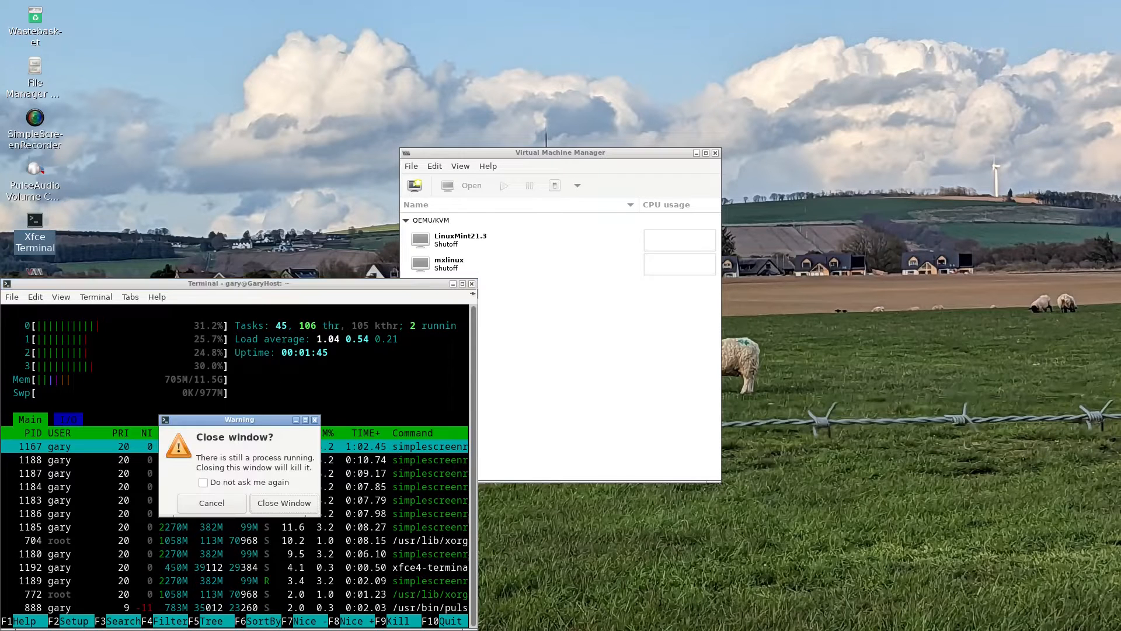
click(292, 503)
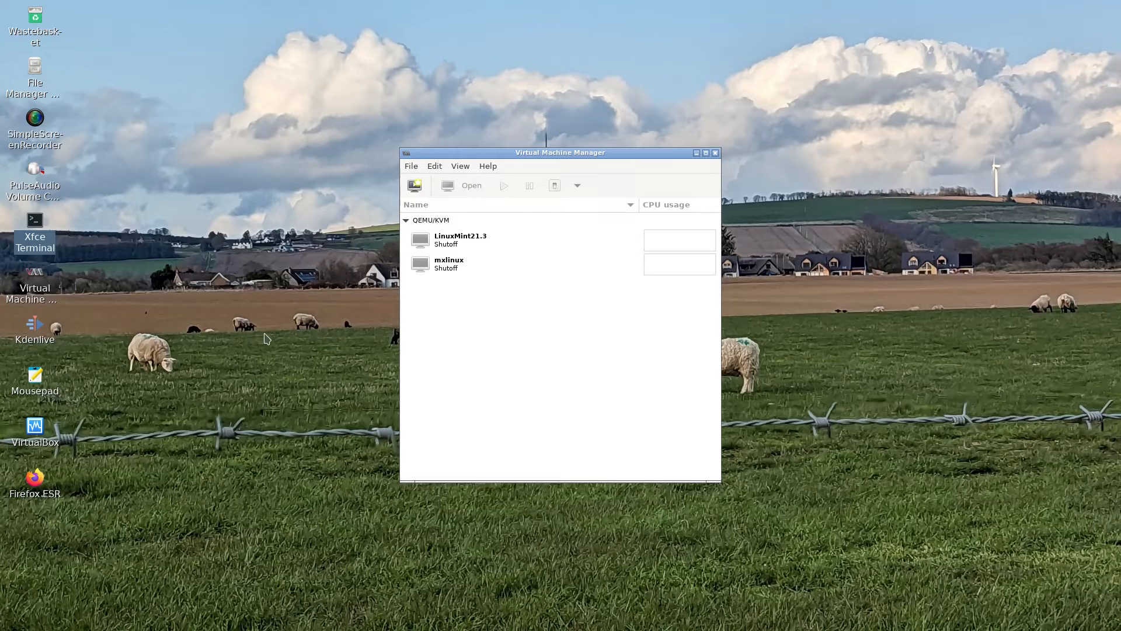
Look over the mxlinux and LinuxMint21.3 virtual machines, and check the machine list in VirtualBox before closing it.
click(444, 269)
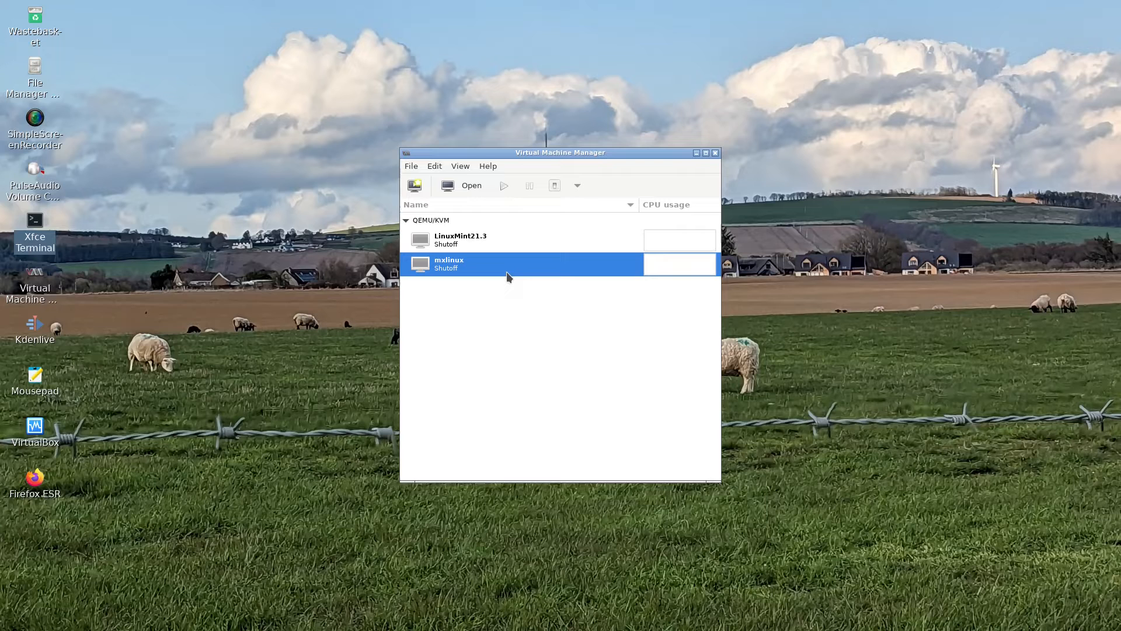
click(468, 241)
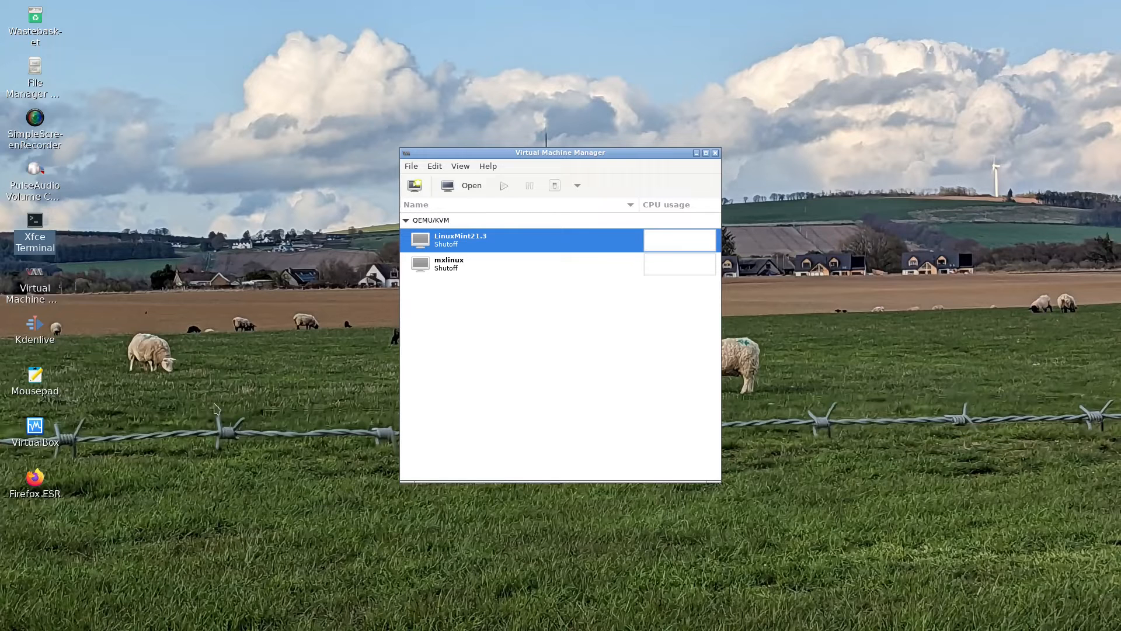
click(36, 431)
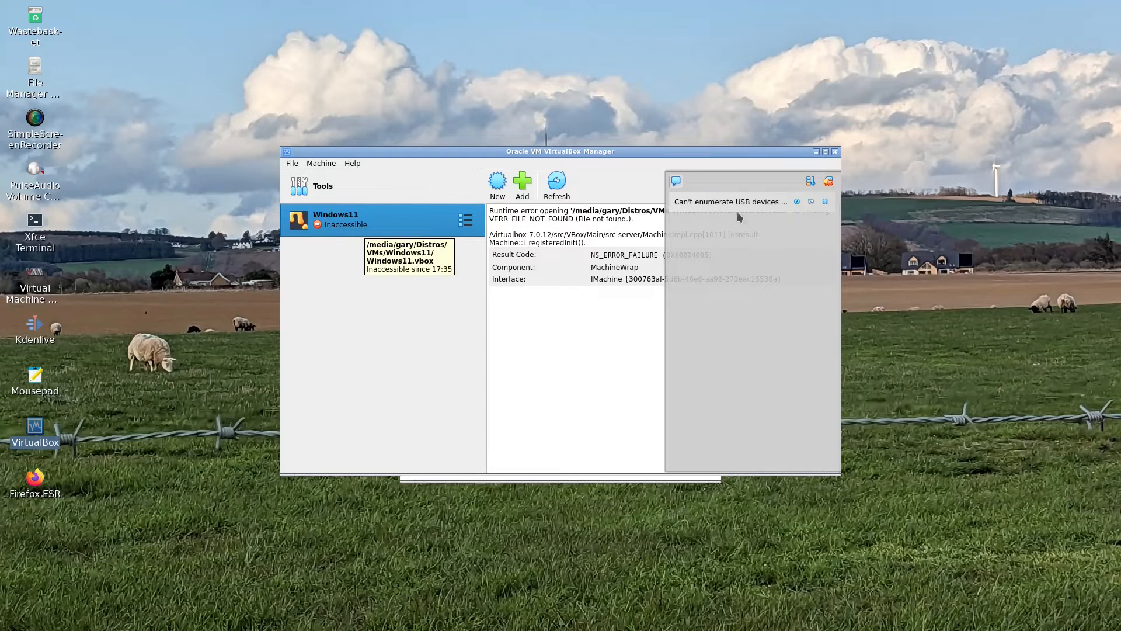
click(835, 152)
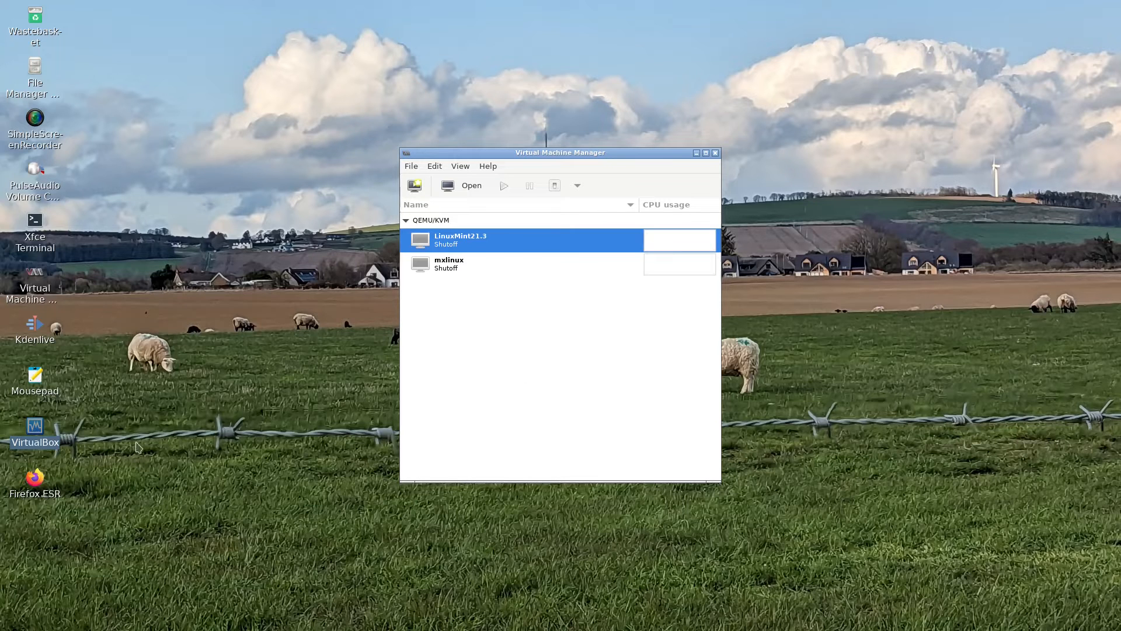
Switch to Firefox and review the BunsenLabs entry from DistroWatch's page hit ranking, including its summary table.
click(39, 483)
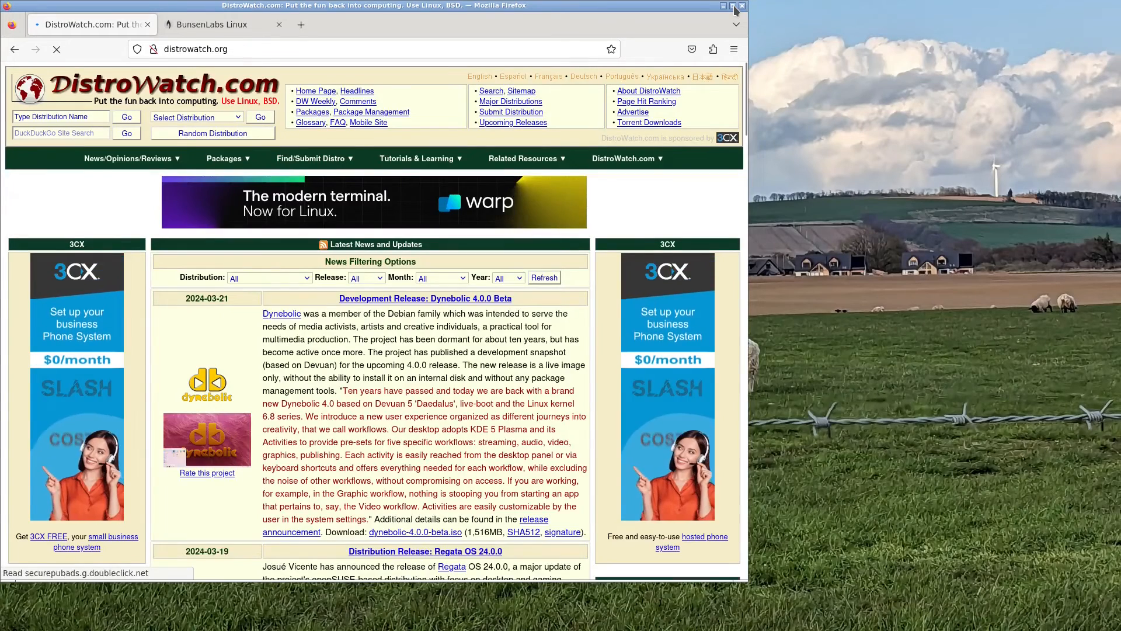
click(733, 6)
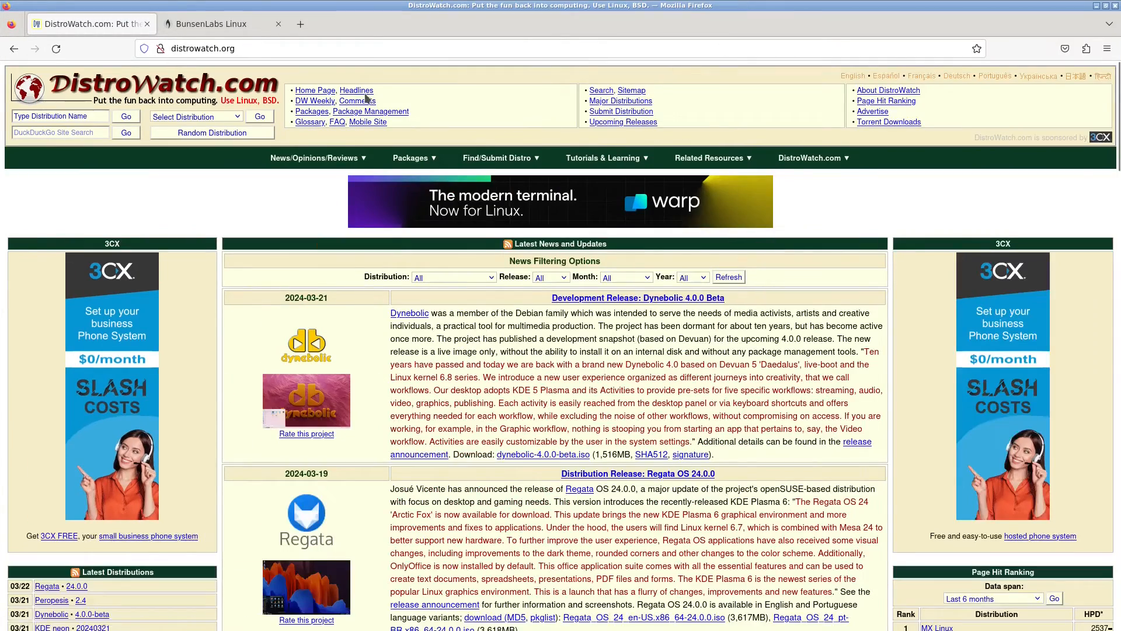
scroll(292, 76, down, 15)
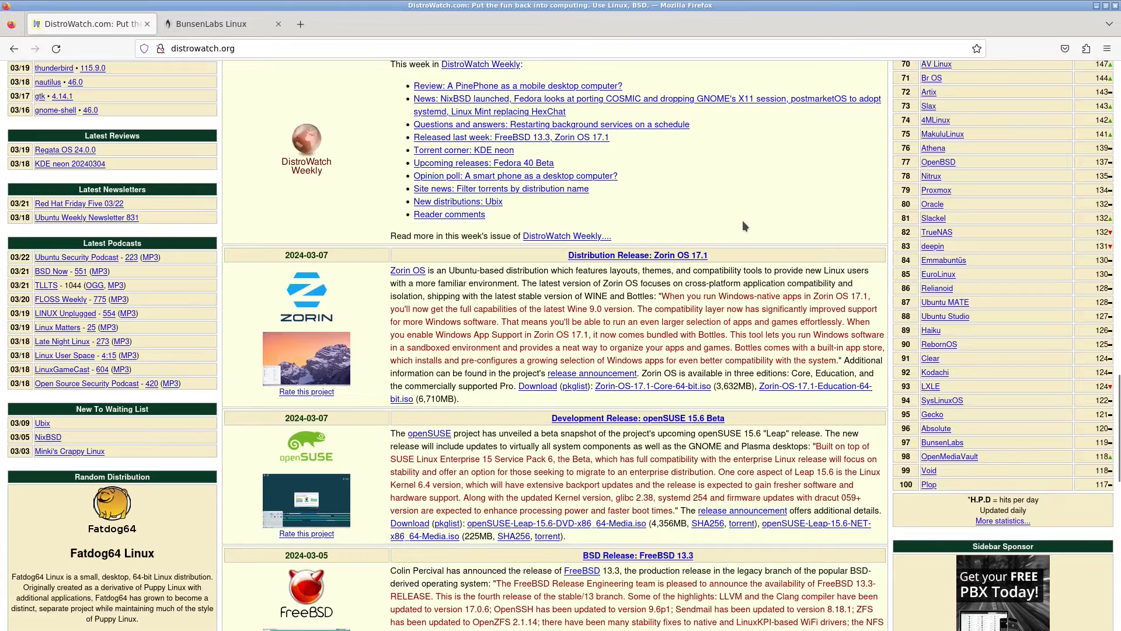
click(937, 445)
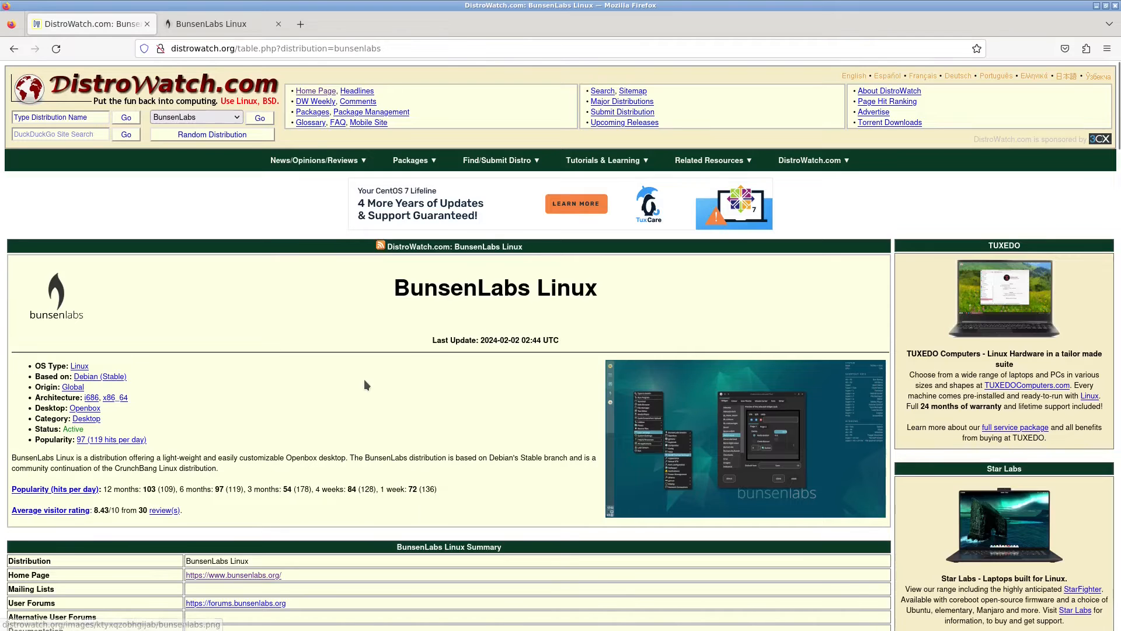
scroll(362, 378, down, 2)
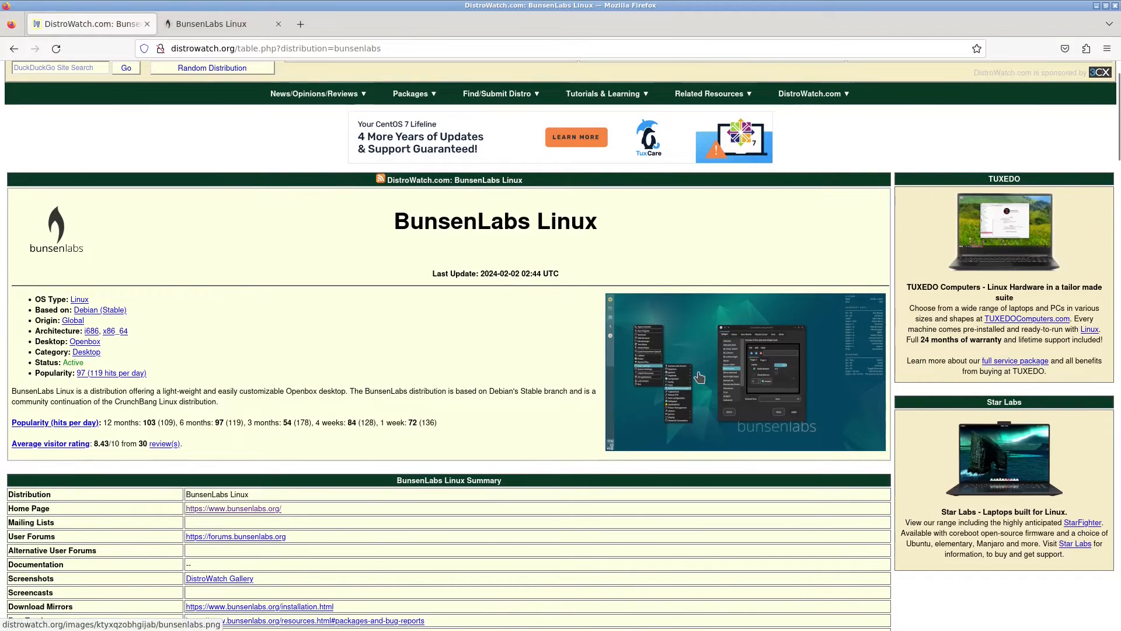
scroll(442, 383, down, 4)
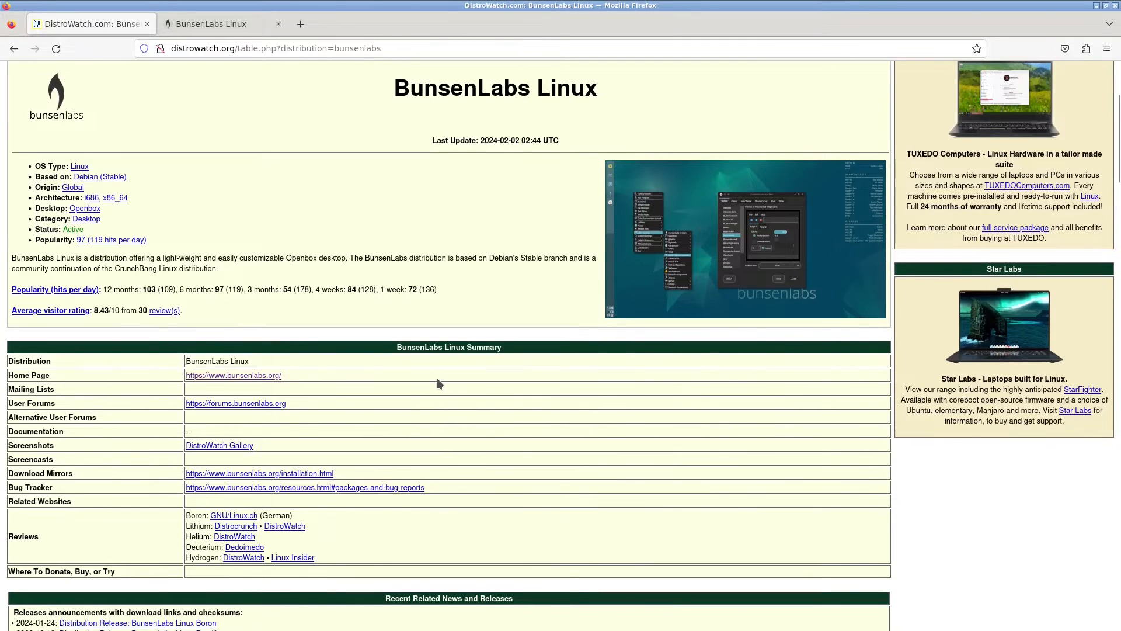
scroll(438, 382, up, 2)
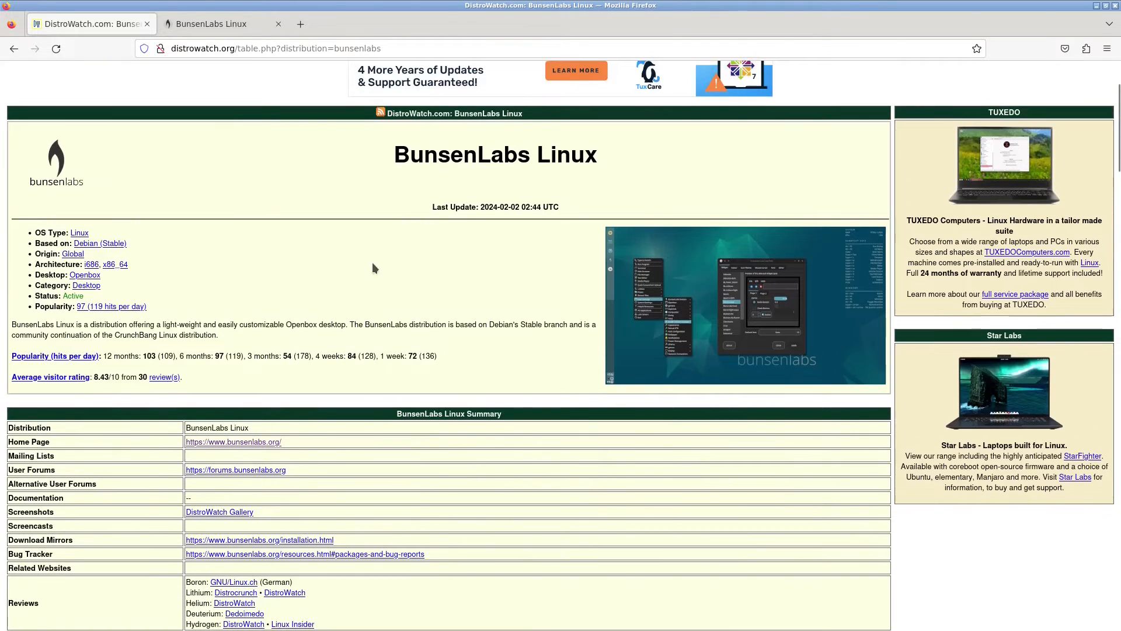
Read the Boron release description and features on the BunsenLabs home page, then close the browser.
click(211, 24)
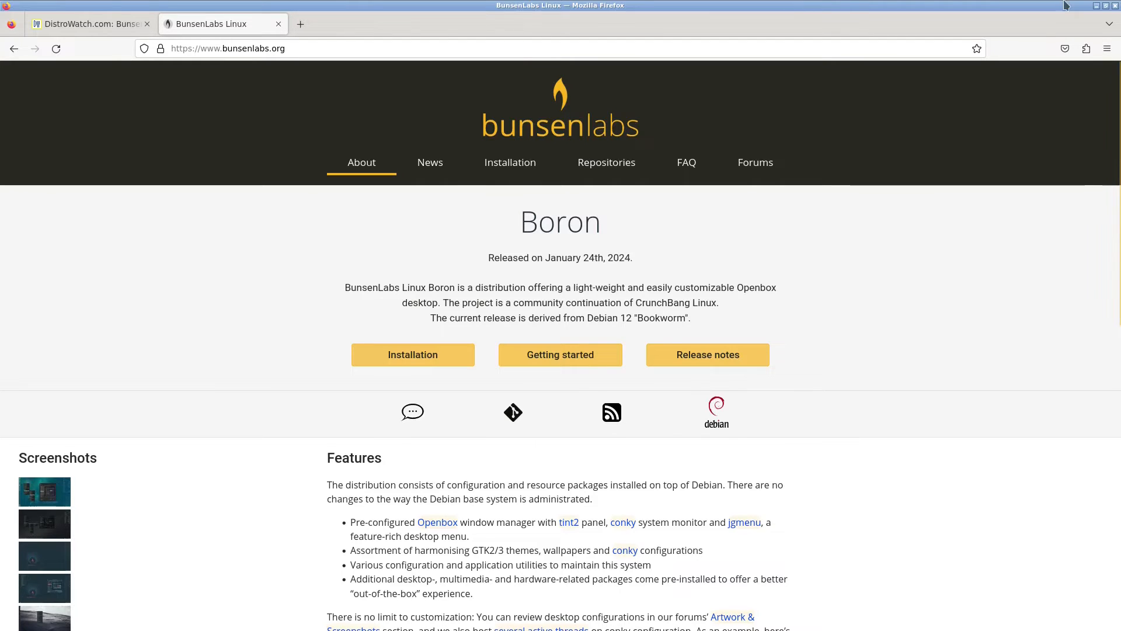
click(1097, 6)
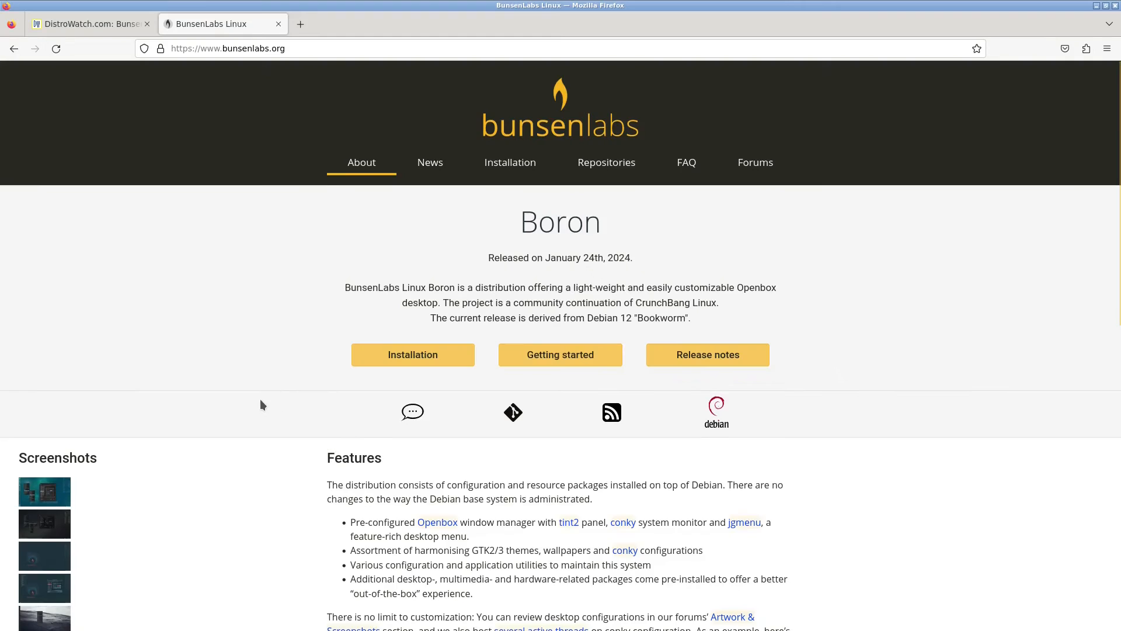
scroll(260, 398, down, 3)
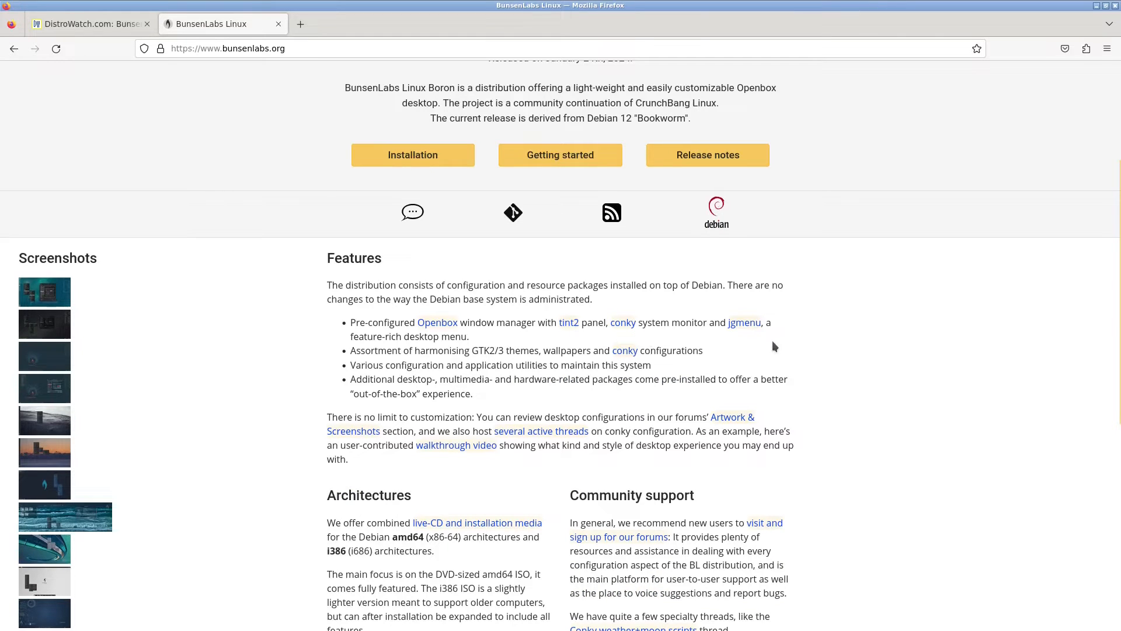
scroll(671, 355, down, 3)
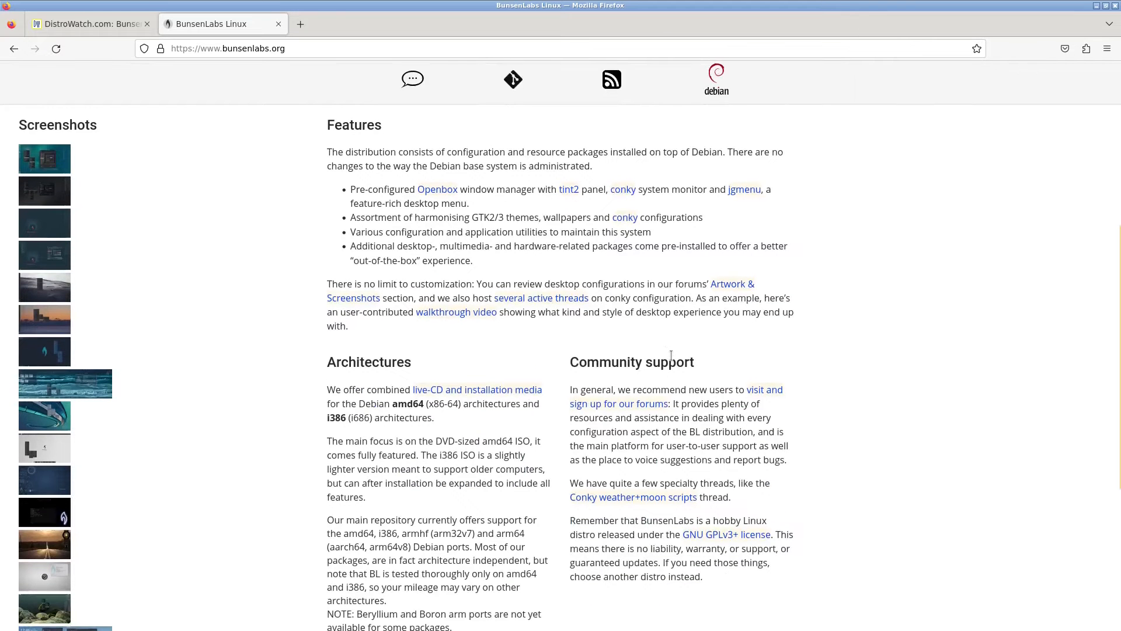
scroll(671, 355, down, 3)
scroll(671, 355, up, 10)
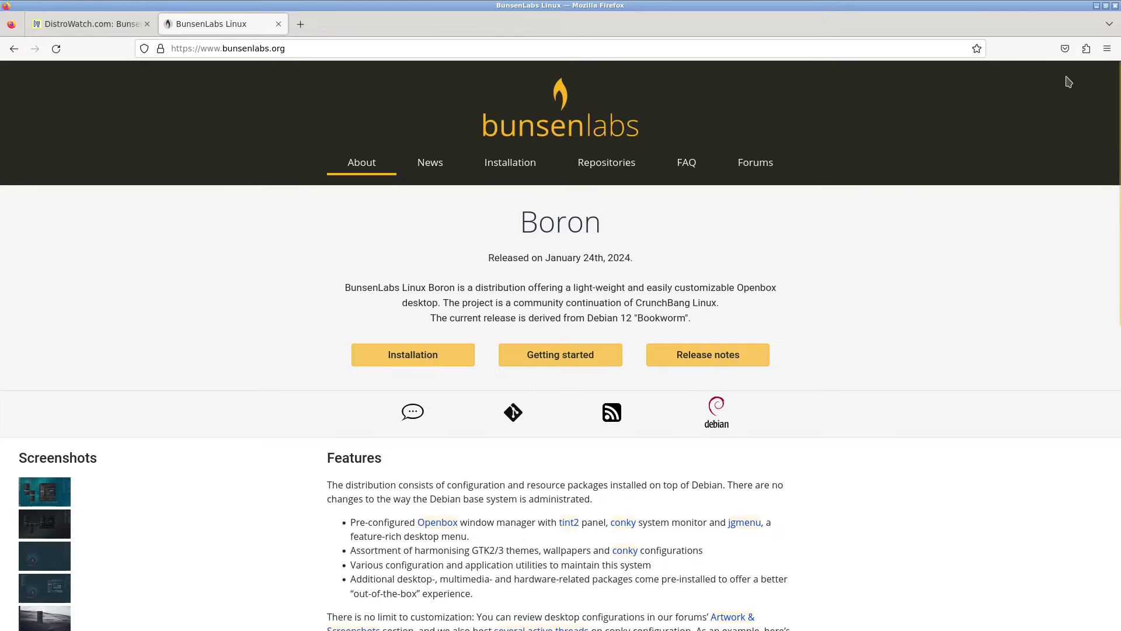
click(1114, 6)
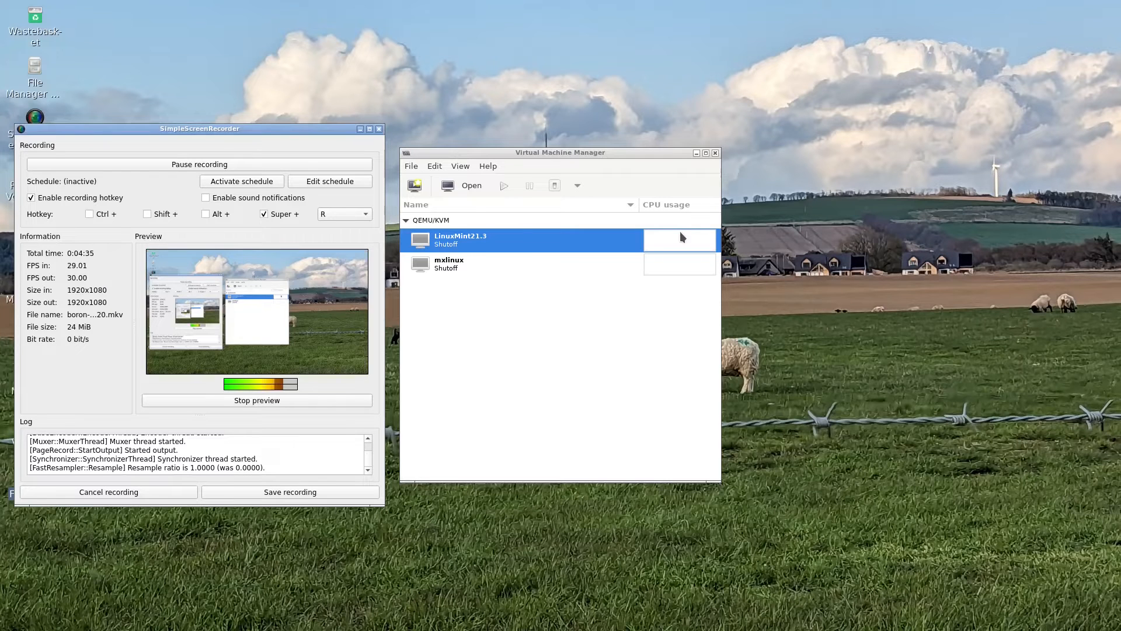
Hide the screen recorder window and open the Downloads folder in the file manager.
click(359, 129)
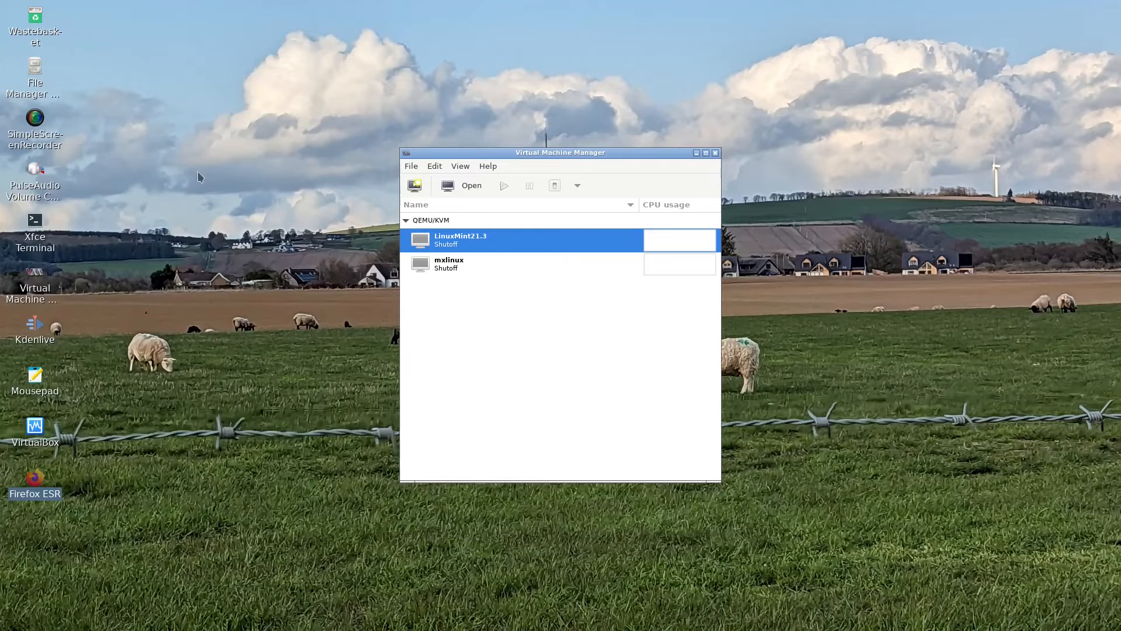
double_click(38, 81)
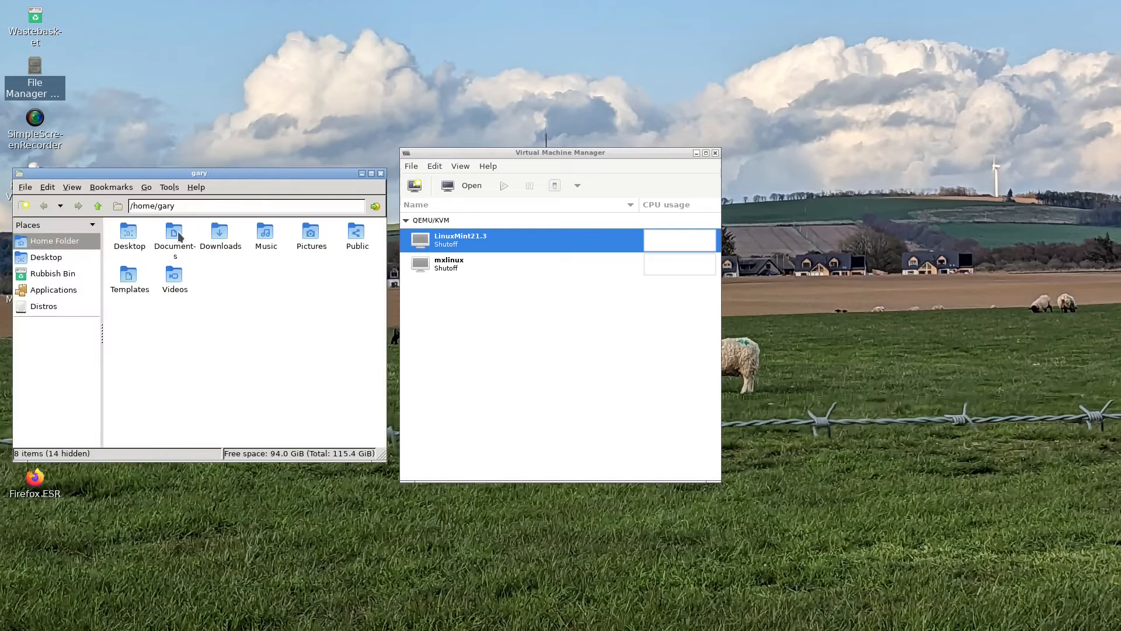
double_click(219, 237)
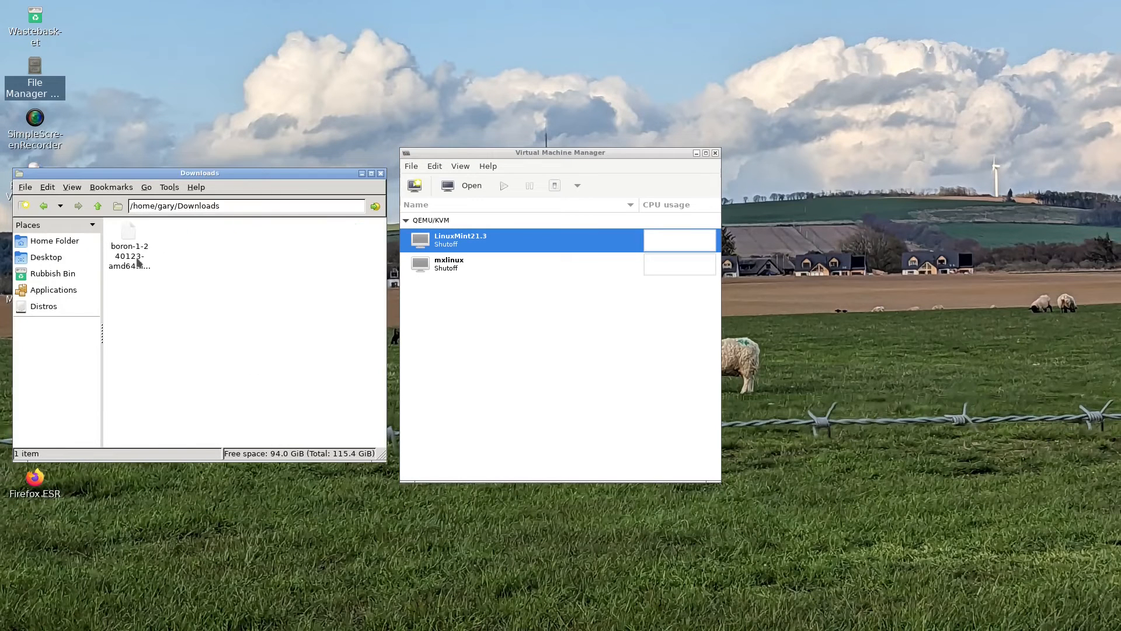
Review the ISO download options and system requirements on the BunsenLabs installation page, then close the browser.
key(alt+Tab)
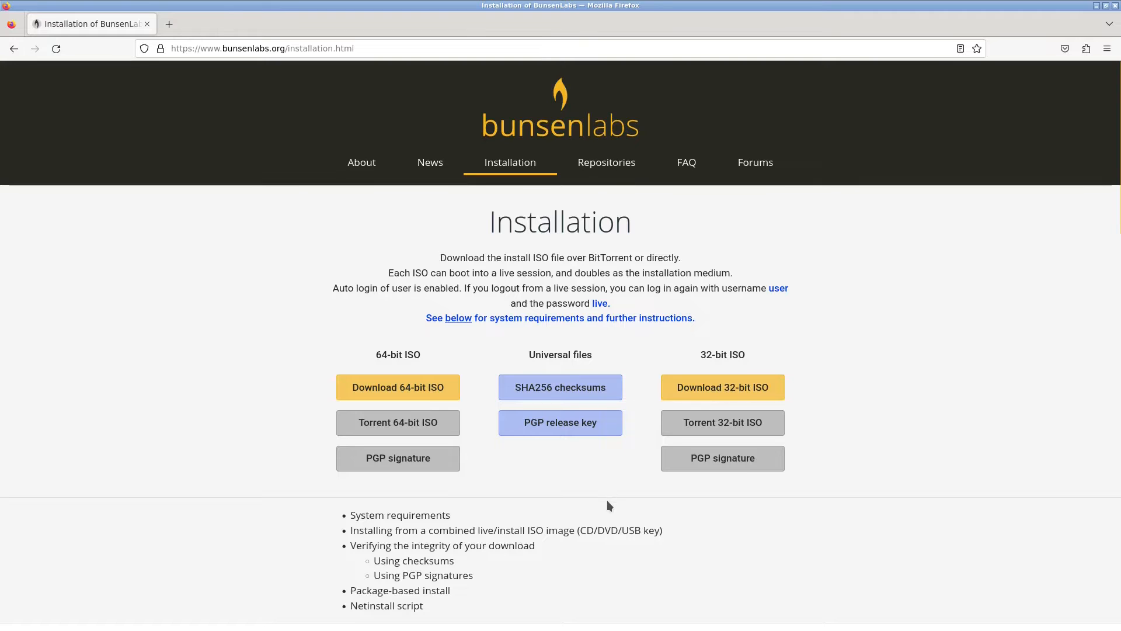
scroll(608, 493, down, 3)
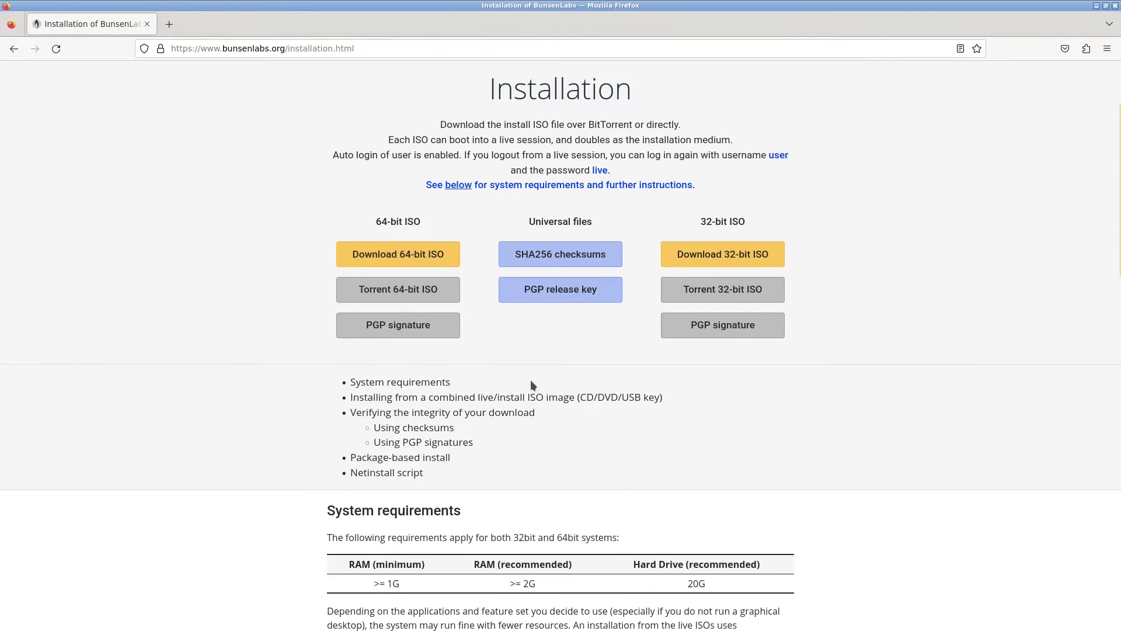
scroll(531, 380, down, 3)
scroll(531, 381, up, 3)
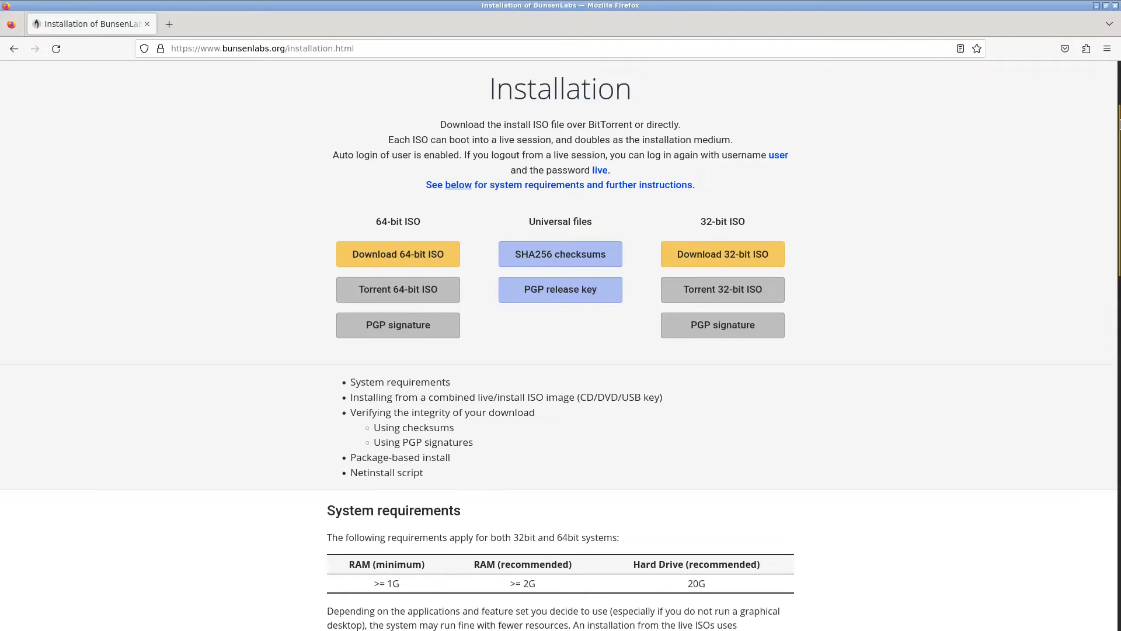
click(1114, 5)
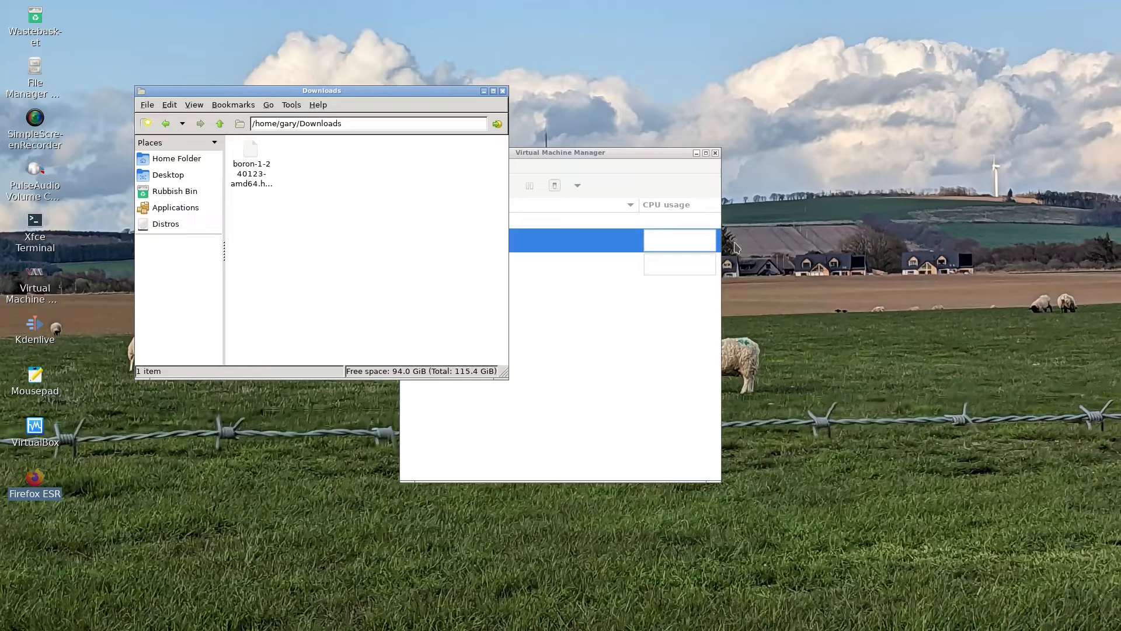
Start a new virtual machine from local install media, using boron-1-240123-amd64.hybrid.iso from the local Downloads folder.
click(606, 390)
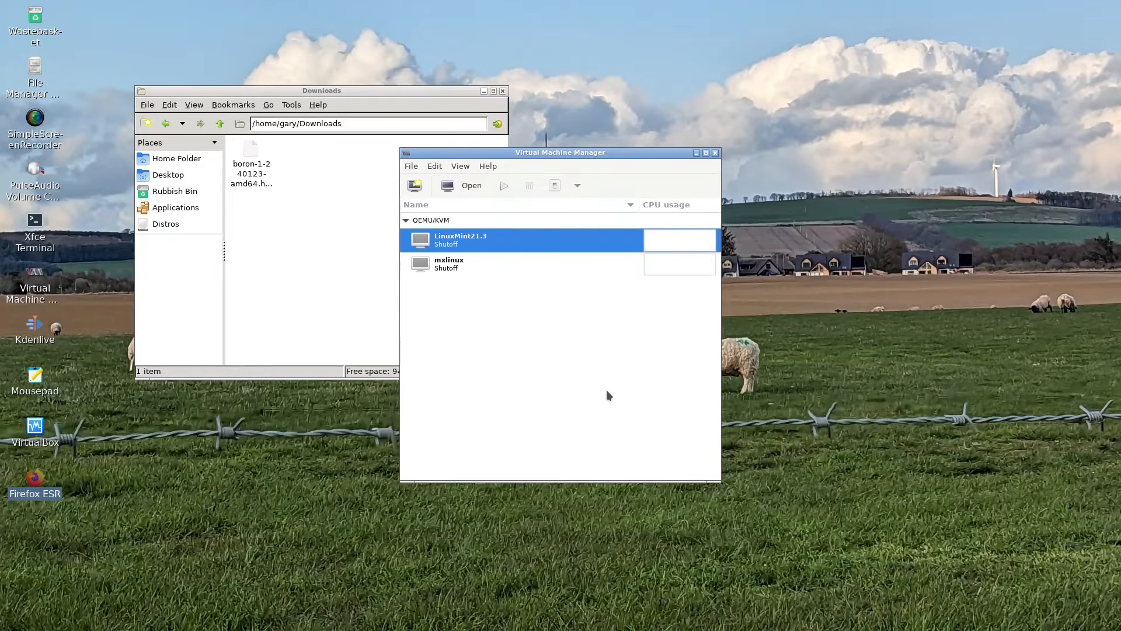
click(414, 185)
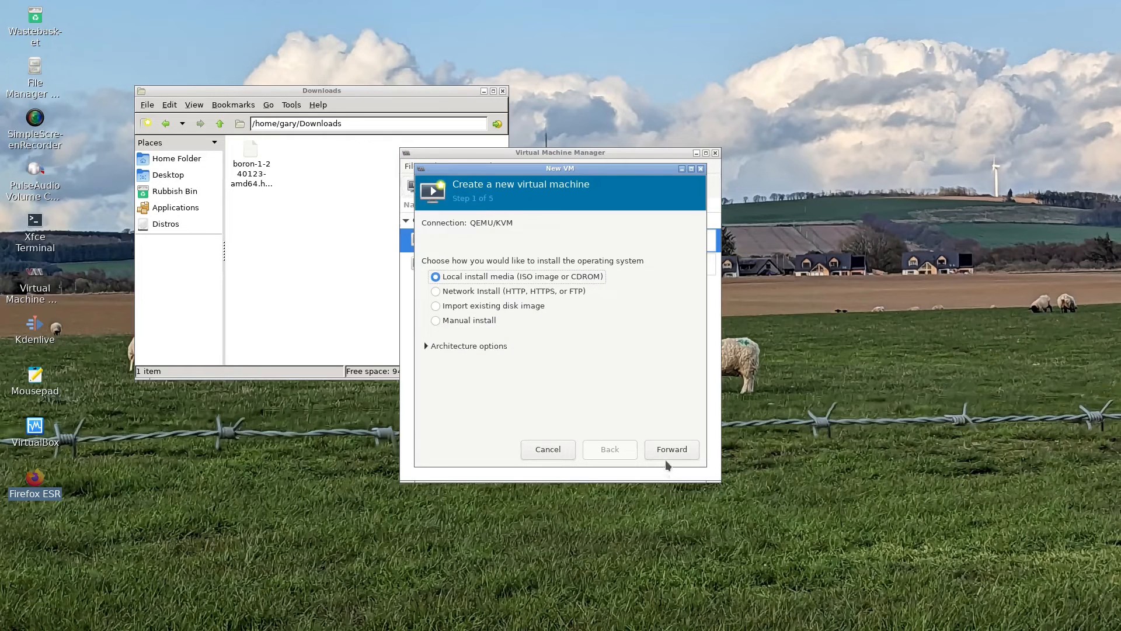
click(669, 450)
click(688, 239)
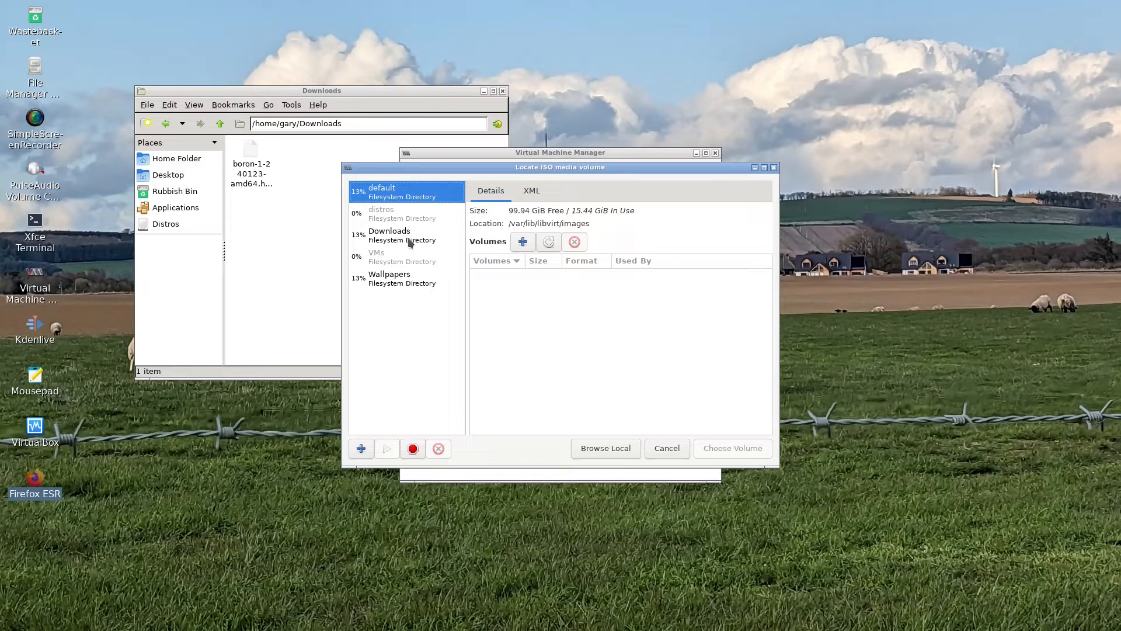
click(603, 456)
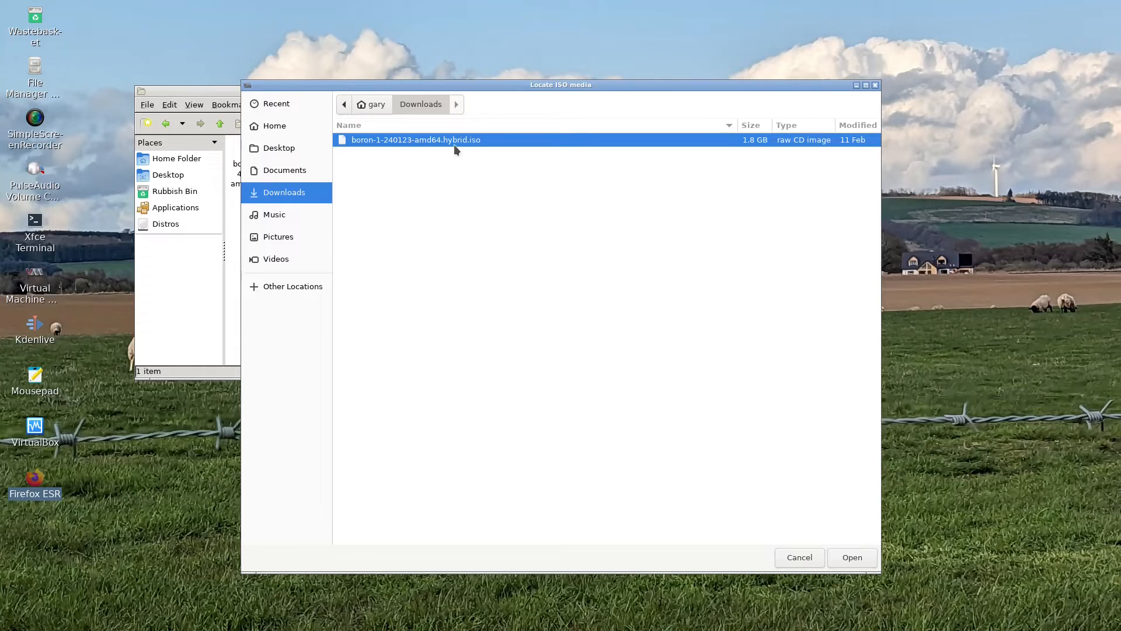
double_click(453, 140)
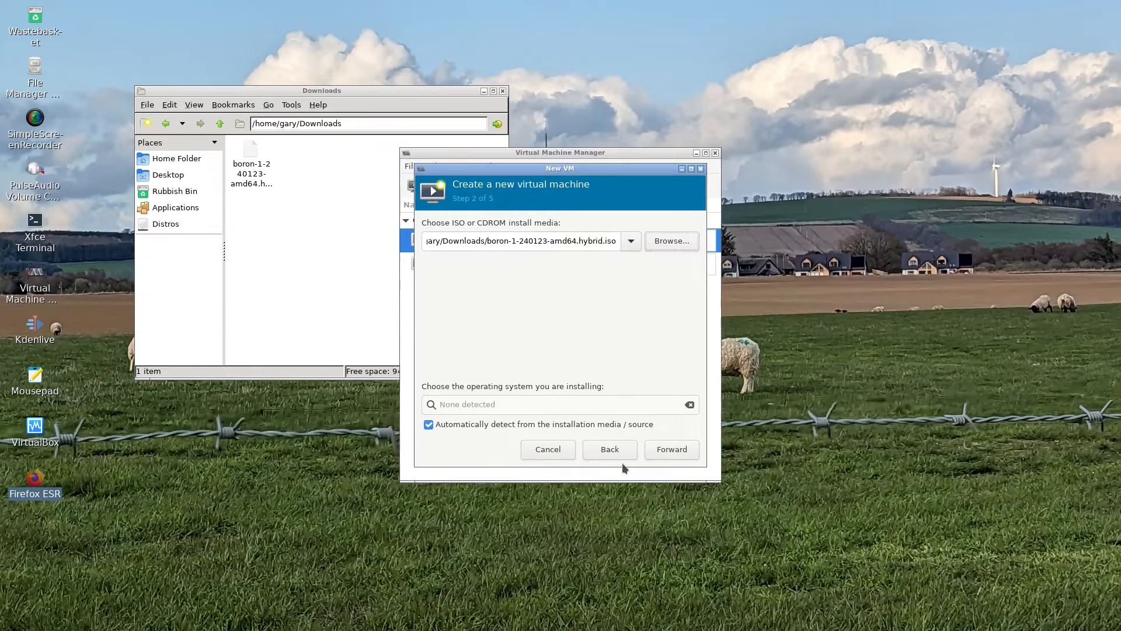
Disable automatic operating system detection and choose Generic Linux 2022 as the system being installed.
click(474, 421)
click(470, 402)
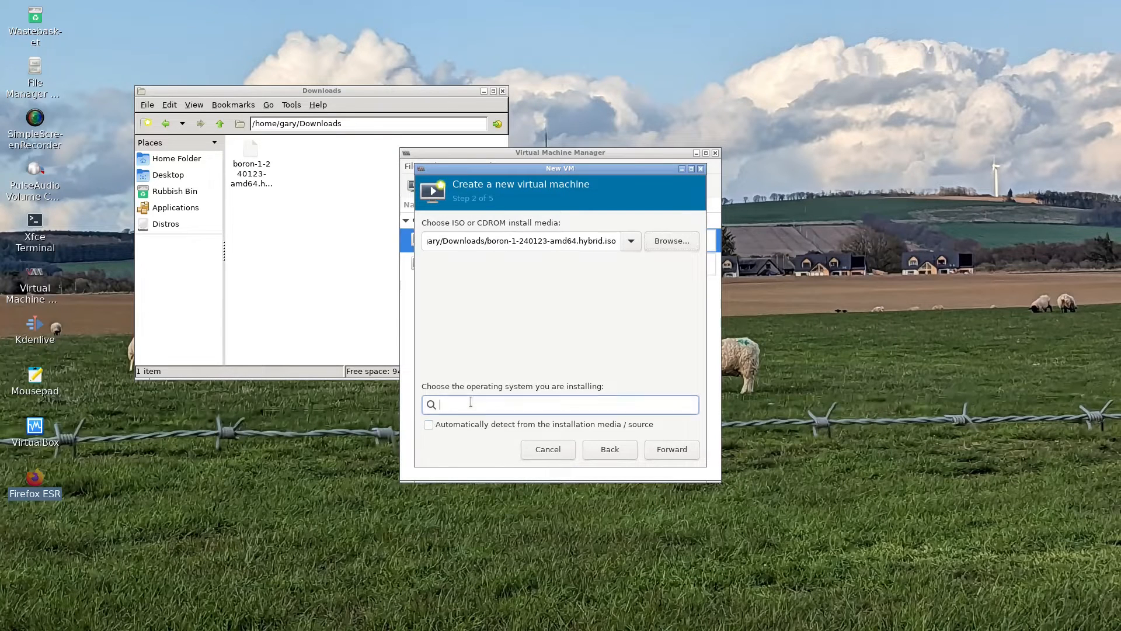
text(deb)
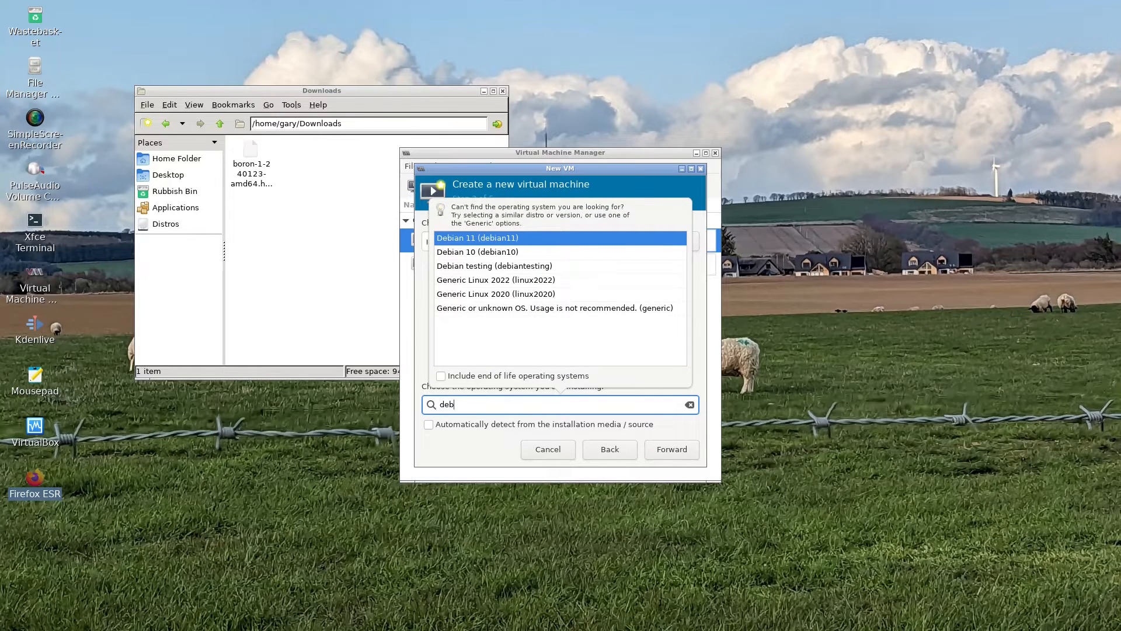
click(502, 280)
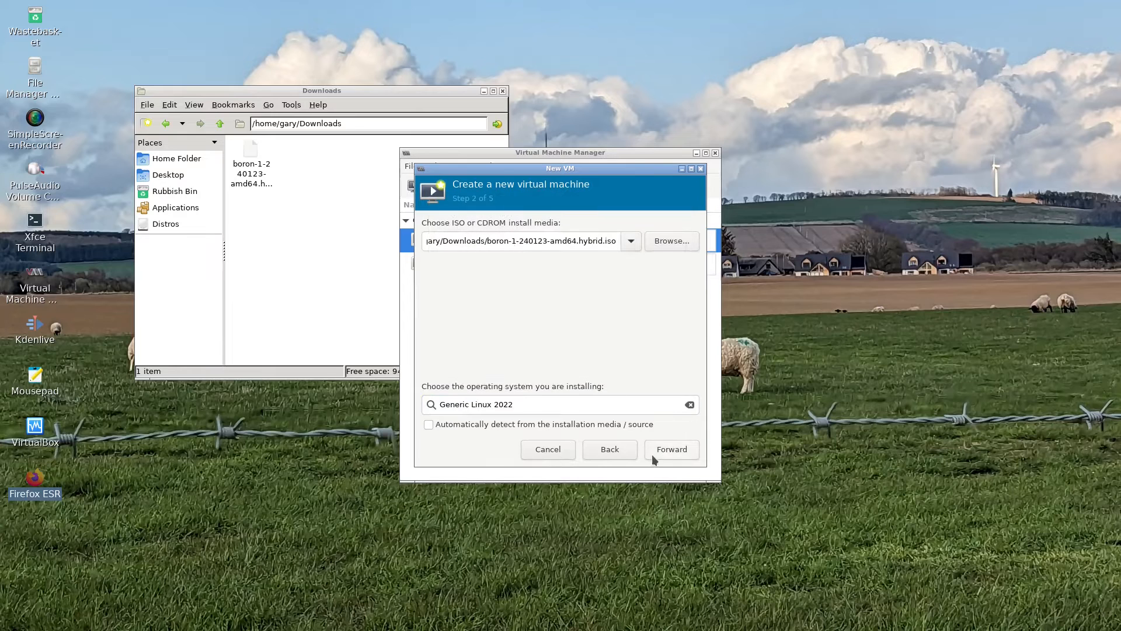
click(673, 452)
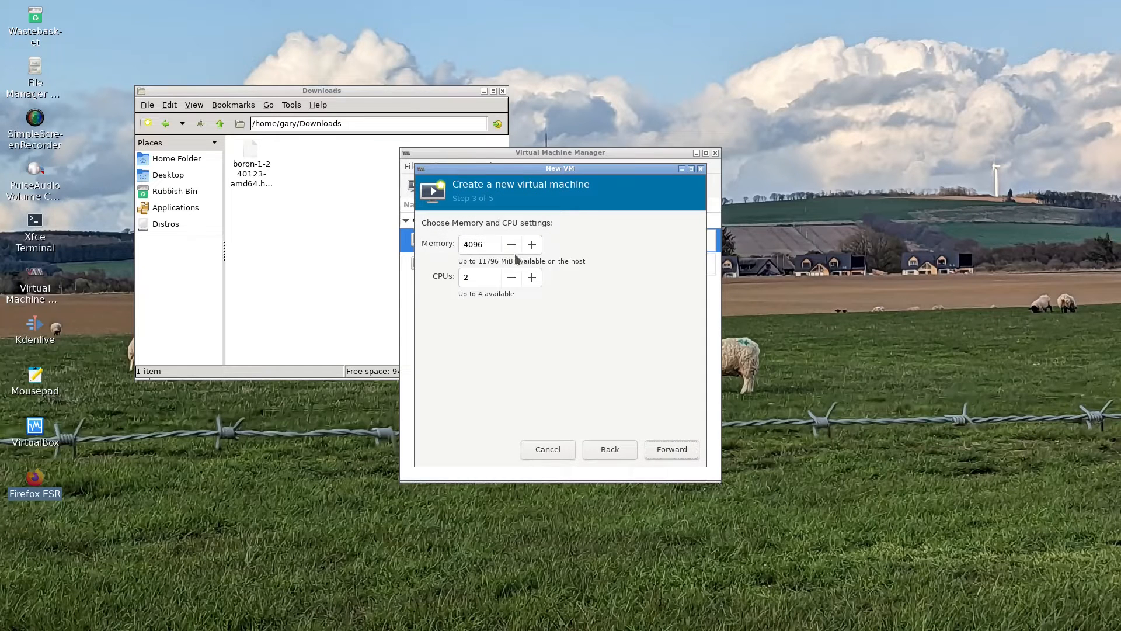
Allocate 8192 MiB of memory and 4 CPUs to the new virtual machine.
double_click(489, 244)
text(8192)
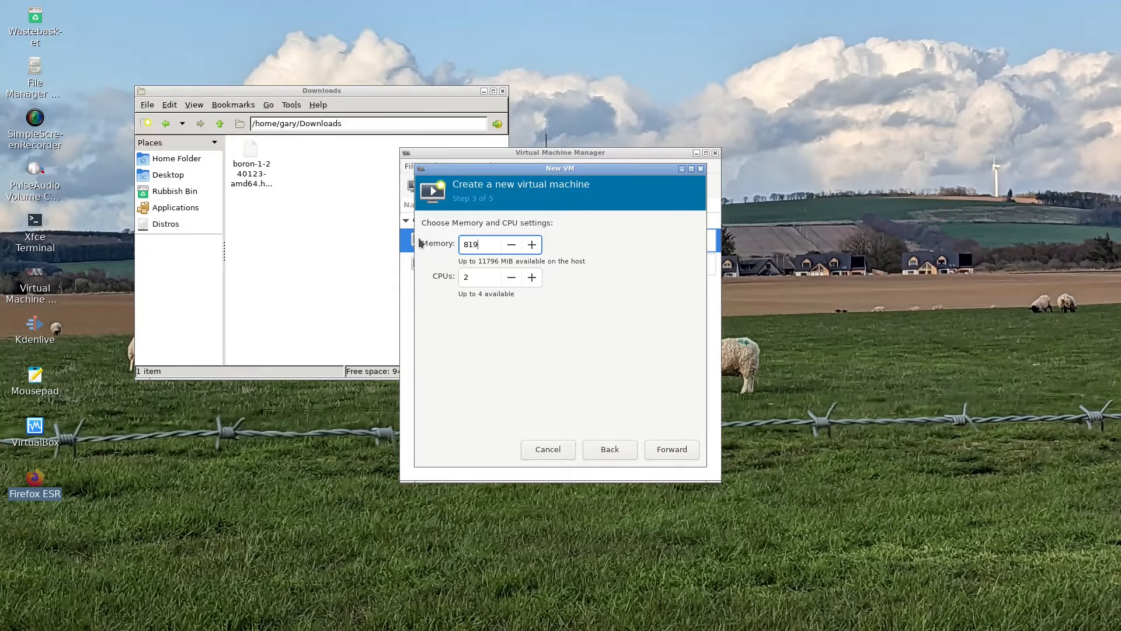
click(532, 278)
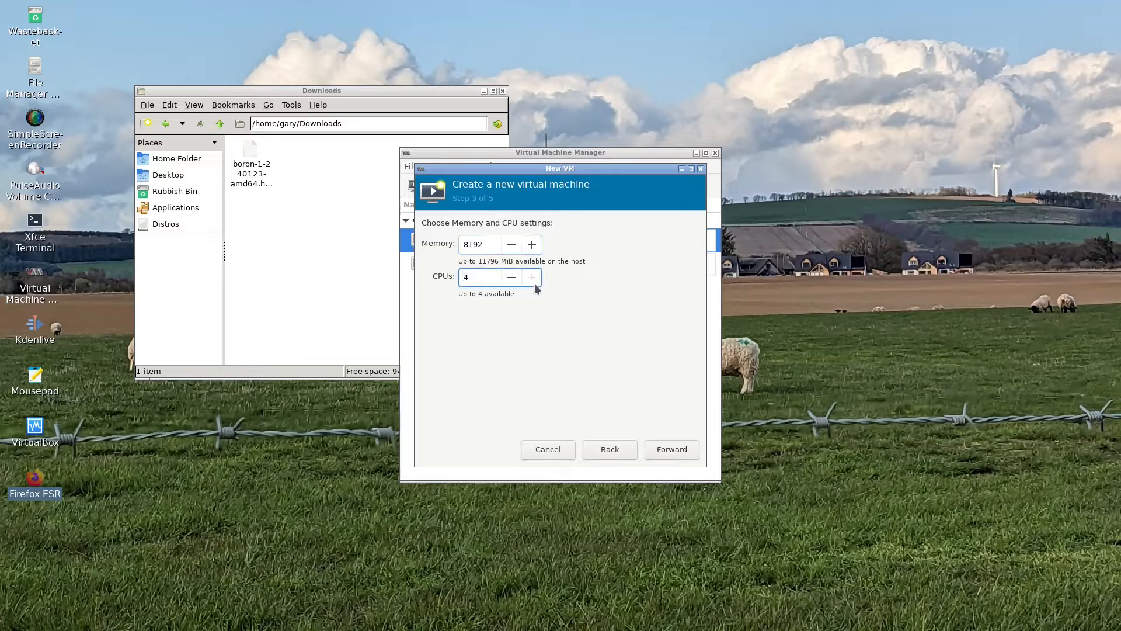
click(655, 446)
Create a 20 GiB qcow2 volume named boron in the VMs storage pool and use it as the machine's custom storage.
click(448, 314)
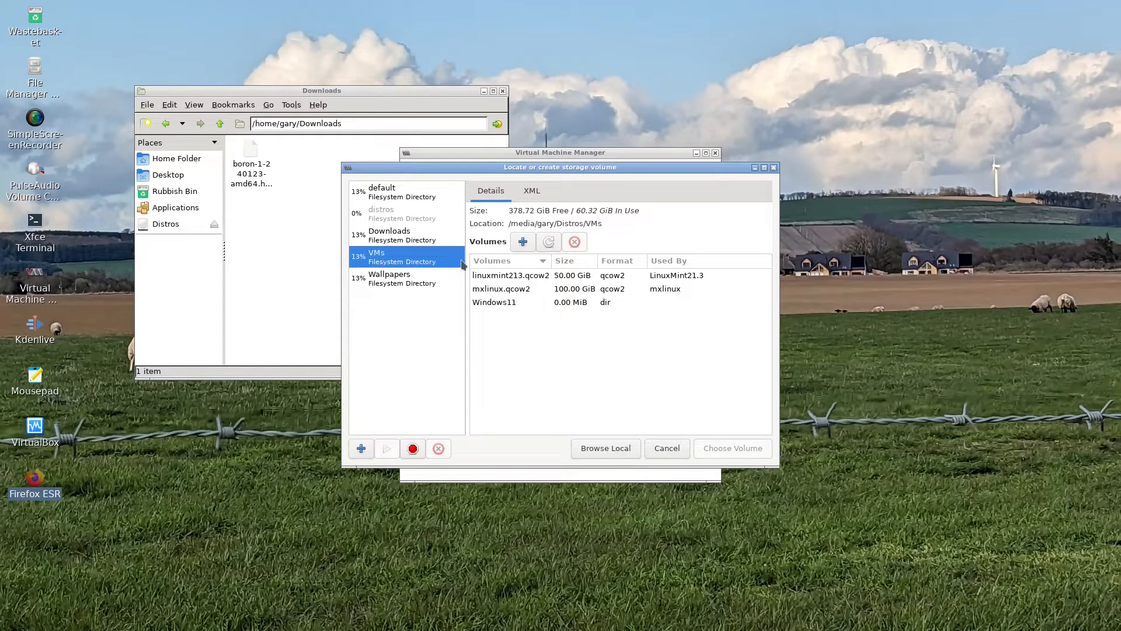
click(521, 243)
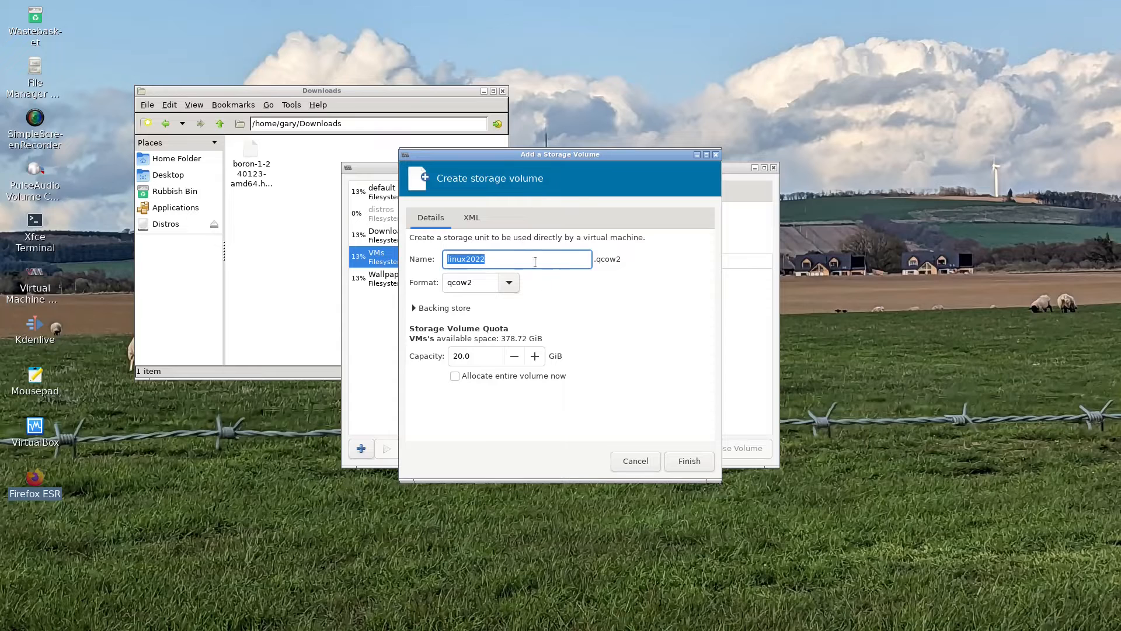
text(boron)
click(509, 283)
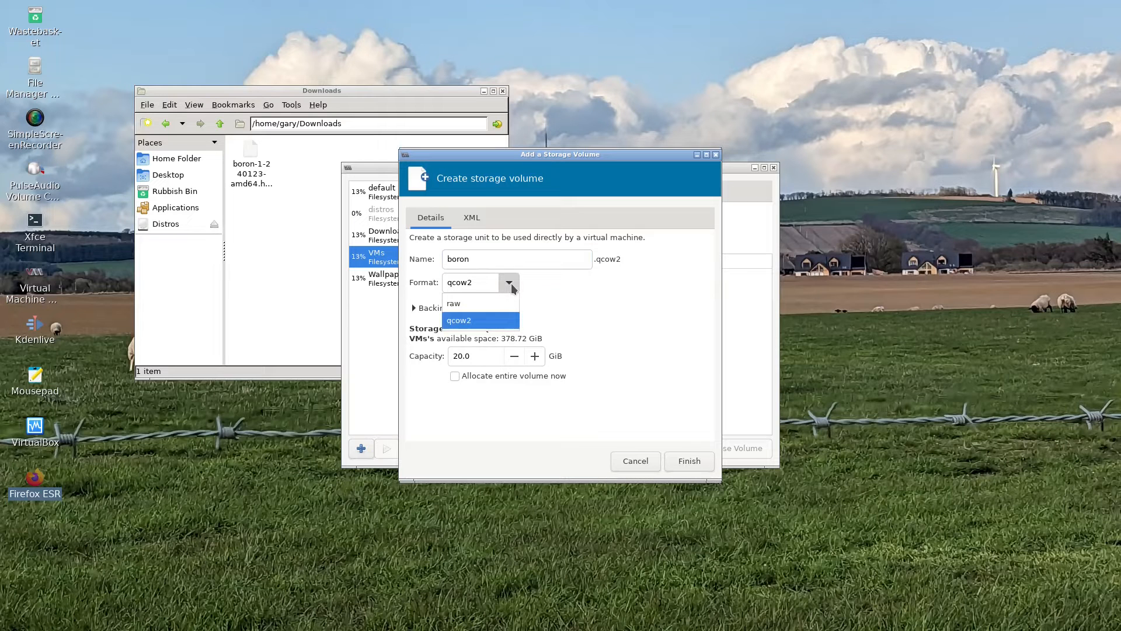
click(510, 283)
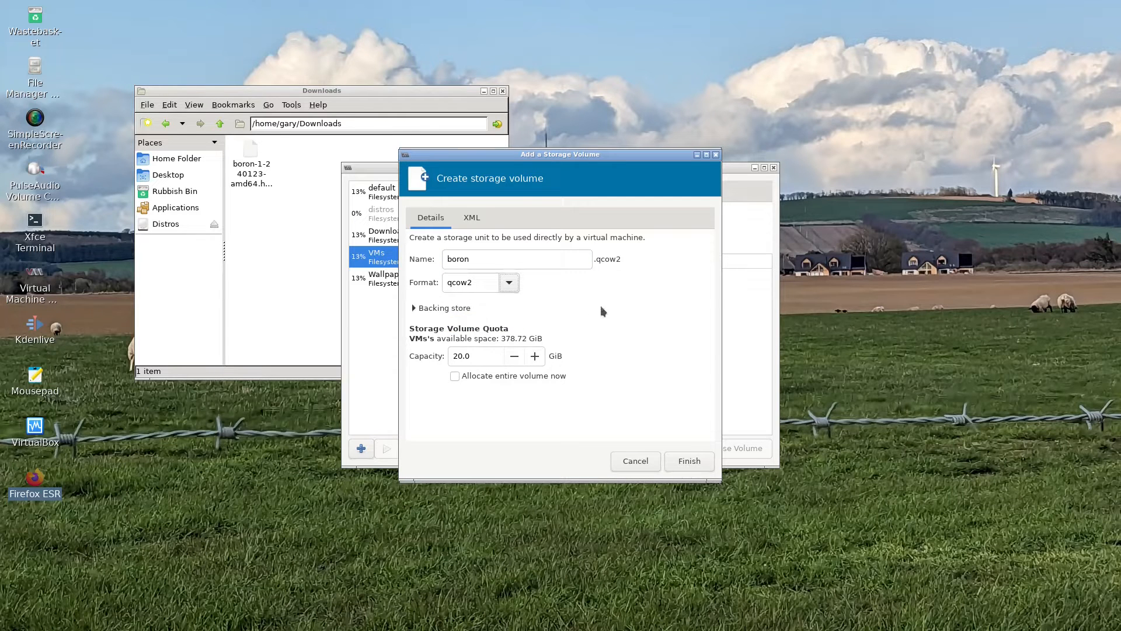
click(694, 461)
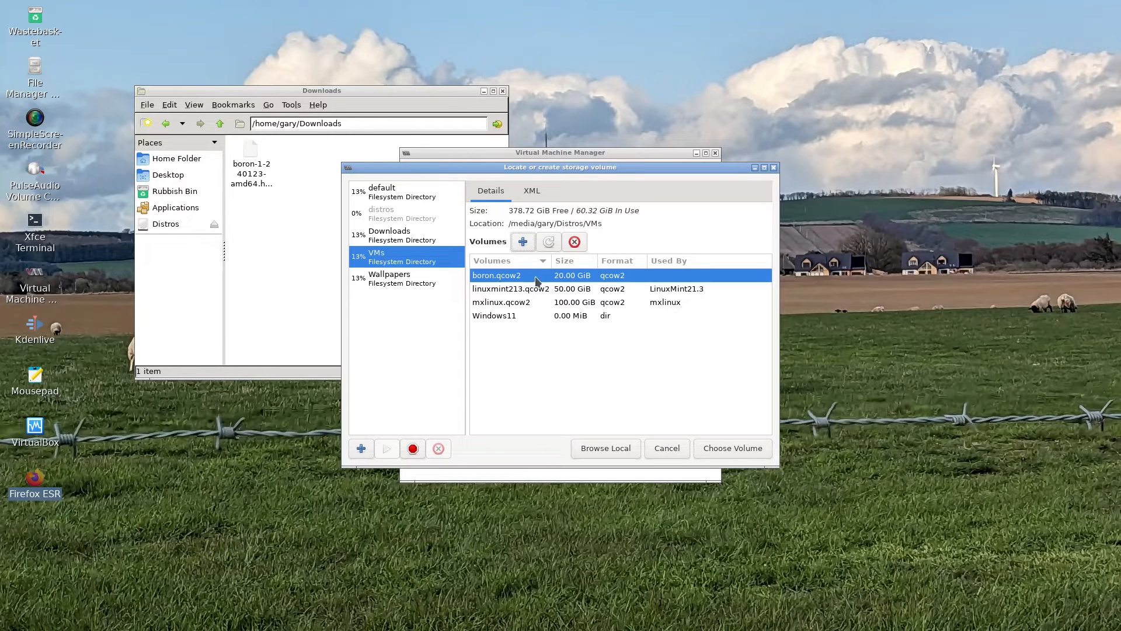
click(749, 450)
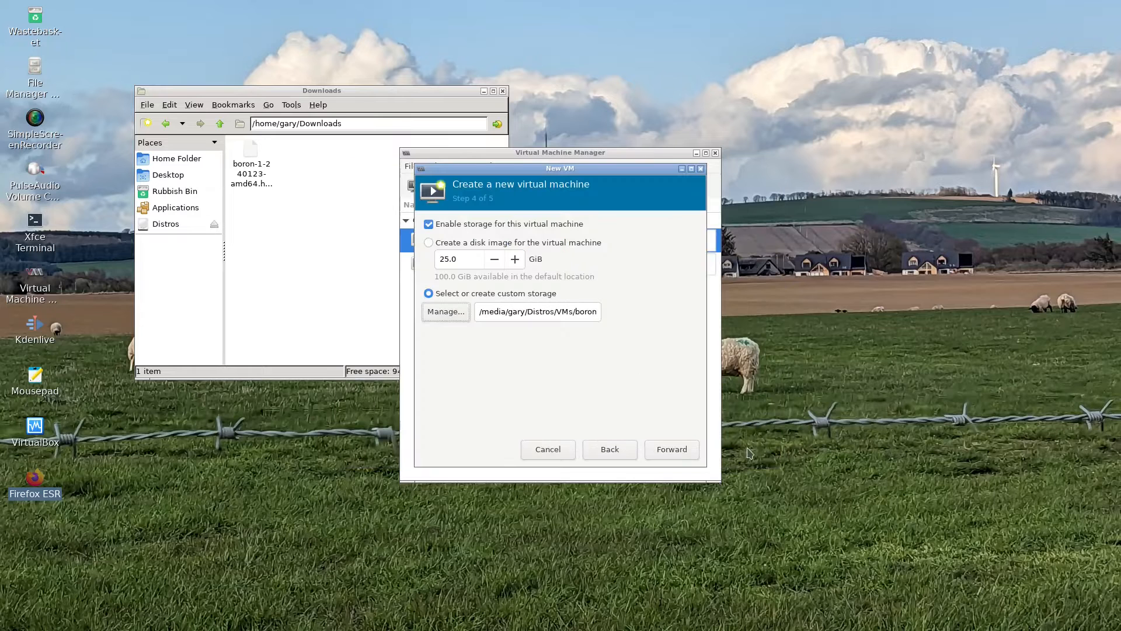
click(671, 450)
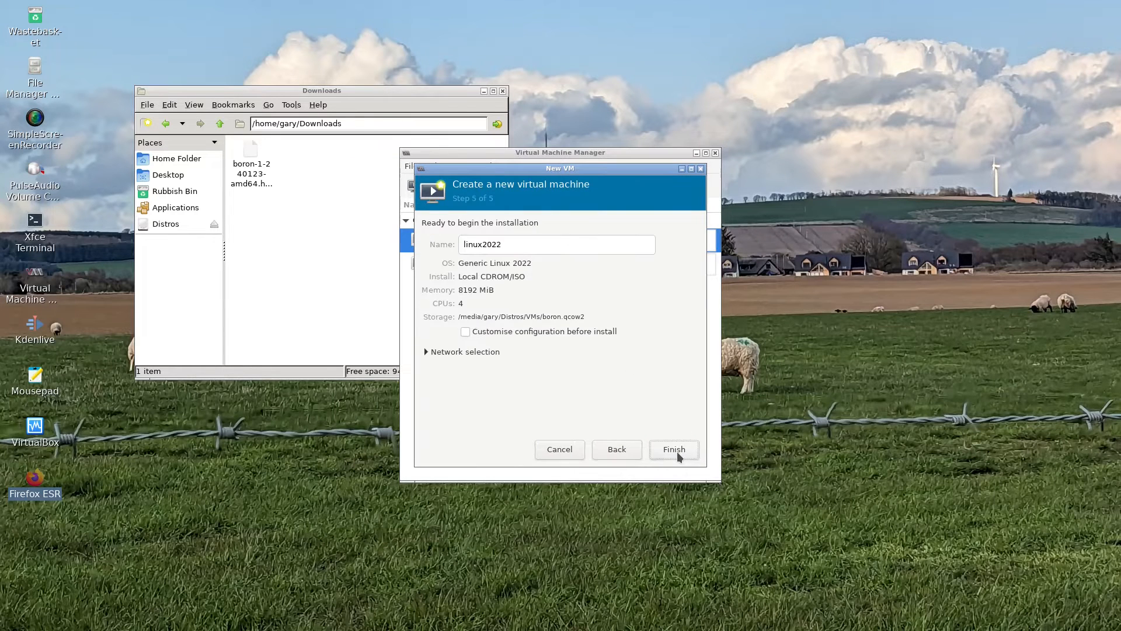
Name the virtual machine boron and begin the installation, starting the 'default' virtual network.
double_click(525, 245)
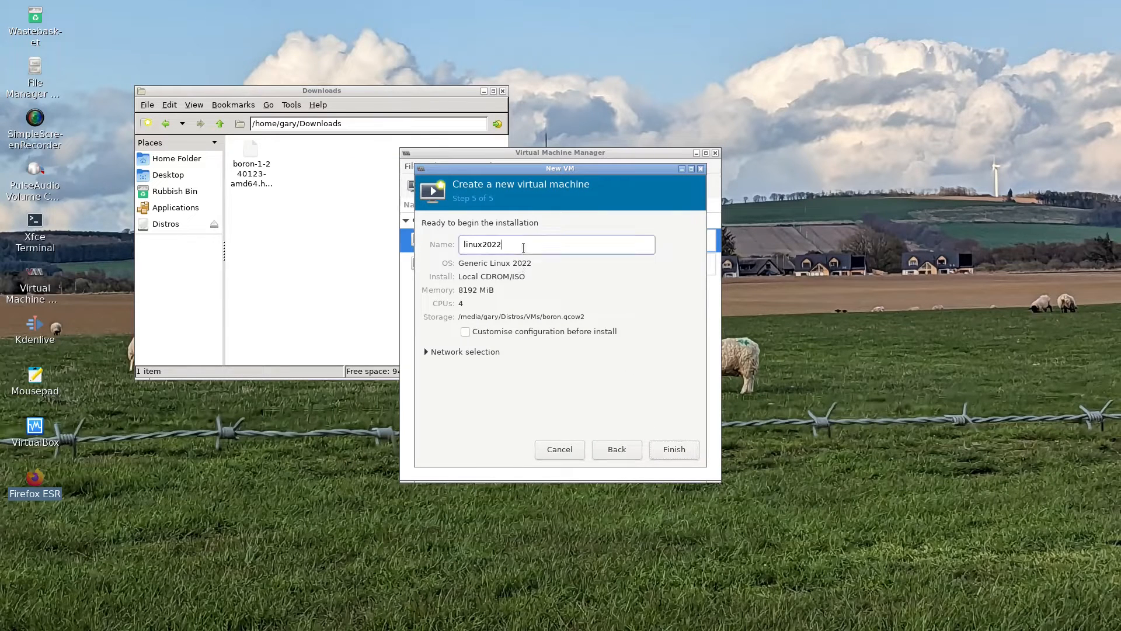
text(boron)
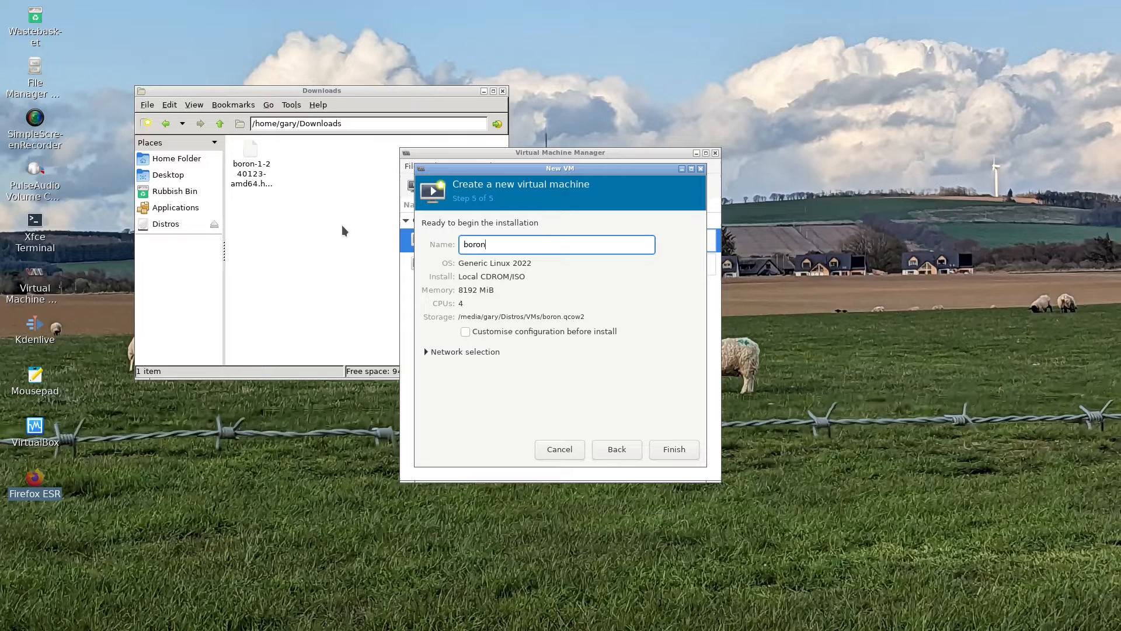
click(666, 446)
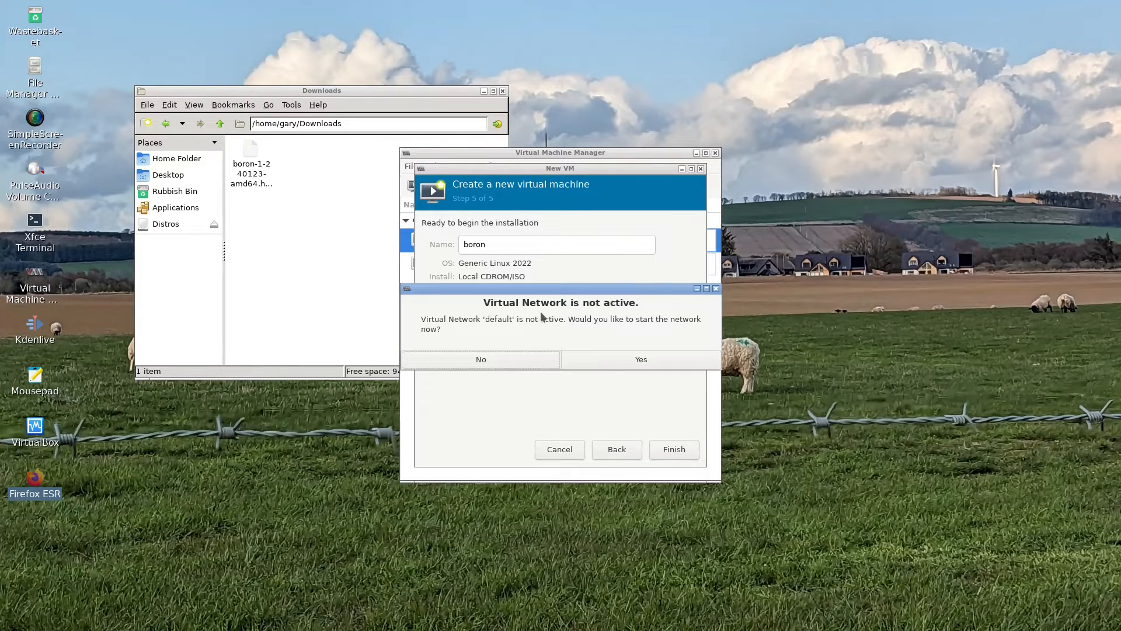
click(659, 358)
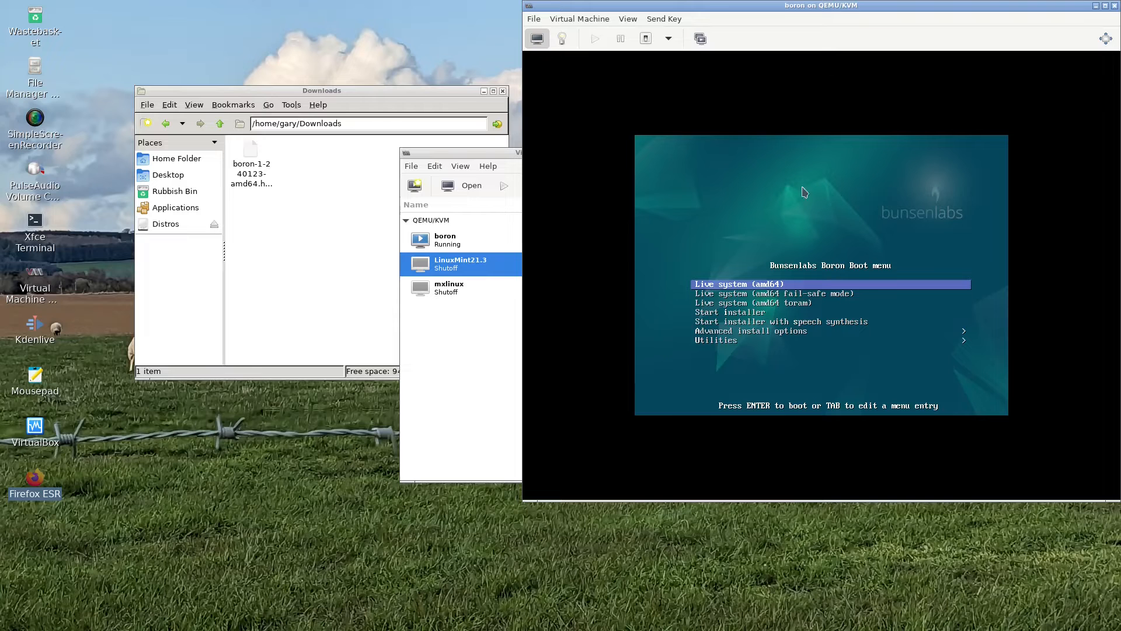
Boot the Live system (amd64) entry in the boron machine and show its display in full screen.
drag(808, 8, 548, 84)
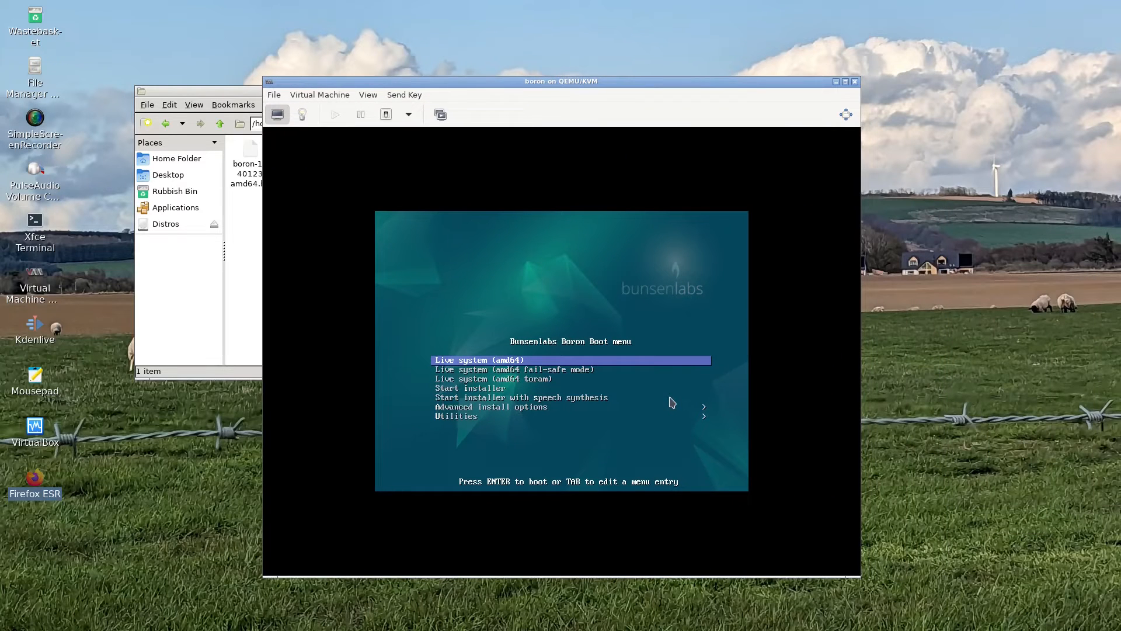
key(Return)
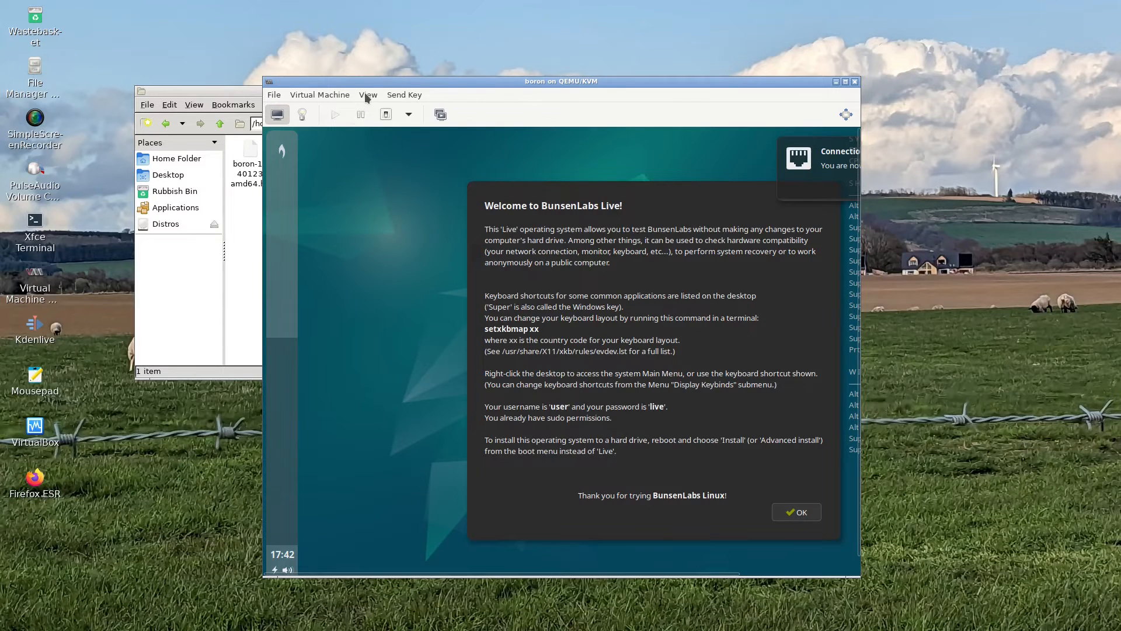
click(368, 95)
click(361, 153)
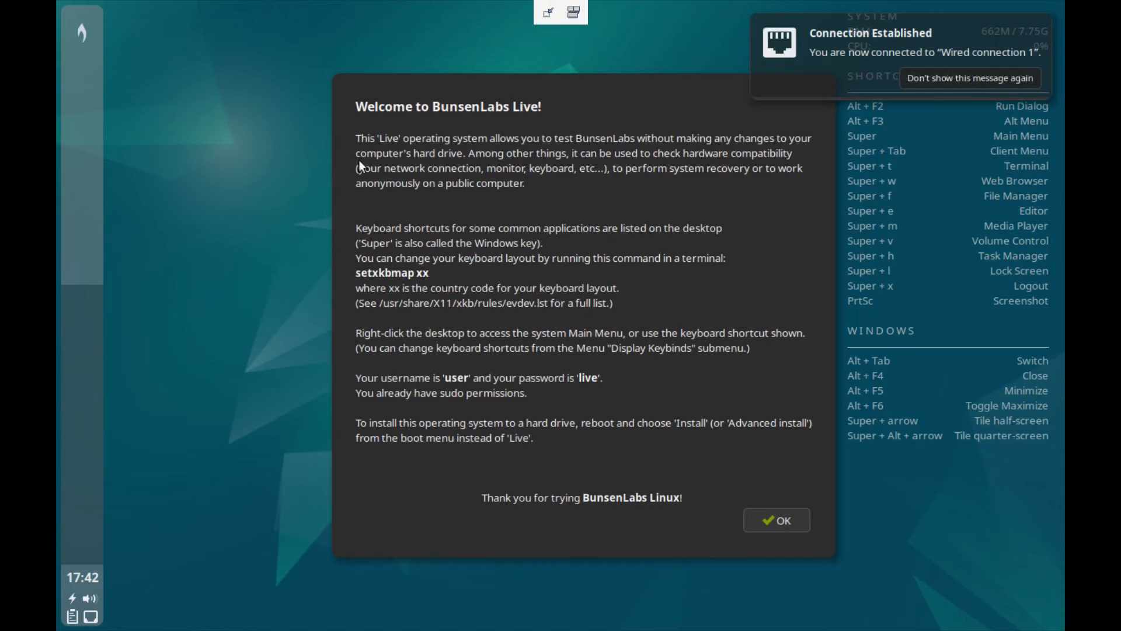
Apply a 1920x1080 resolution to the Virtual-1 output in the ARandR Screen Layout Editor, and close the editor and the welcome message.
right_click(253, 162)
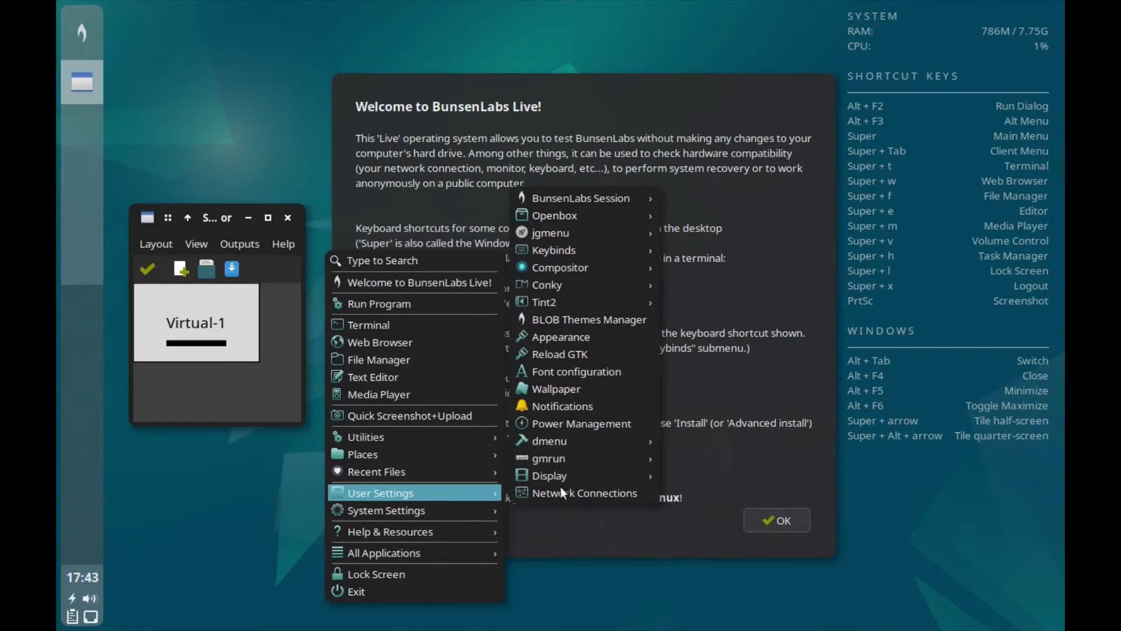
mouse_move(602, 478)
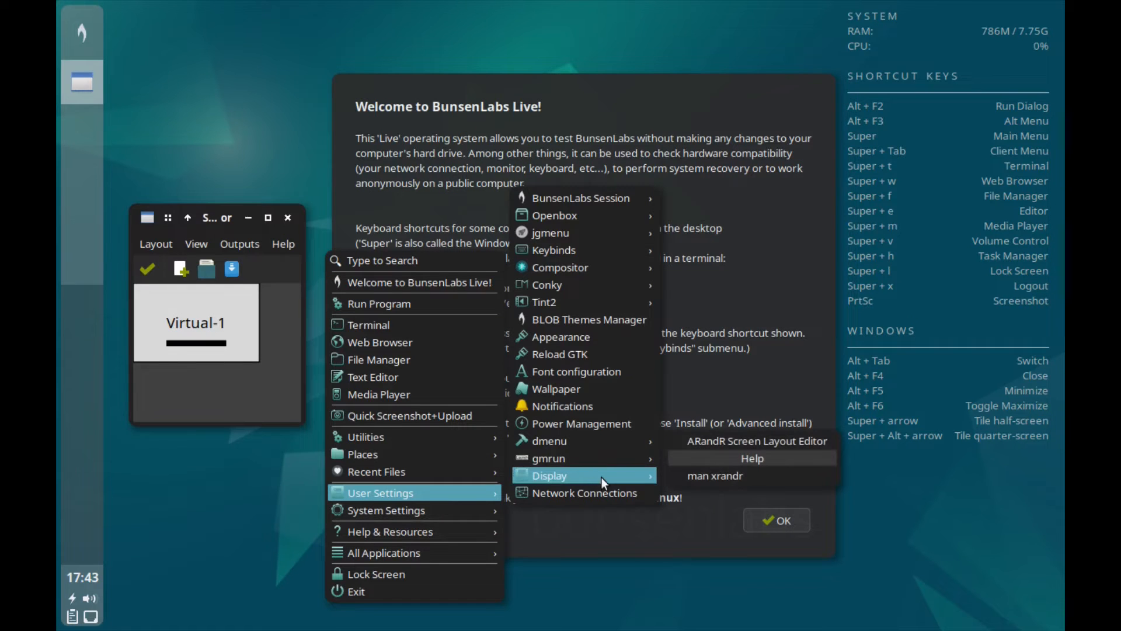
click(757, 440)
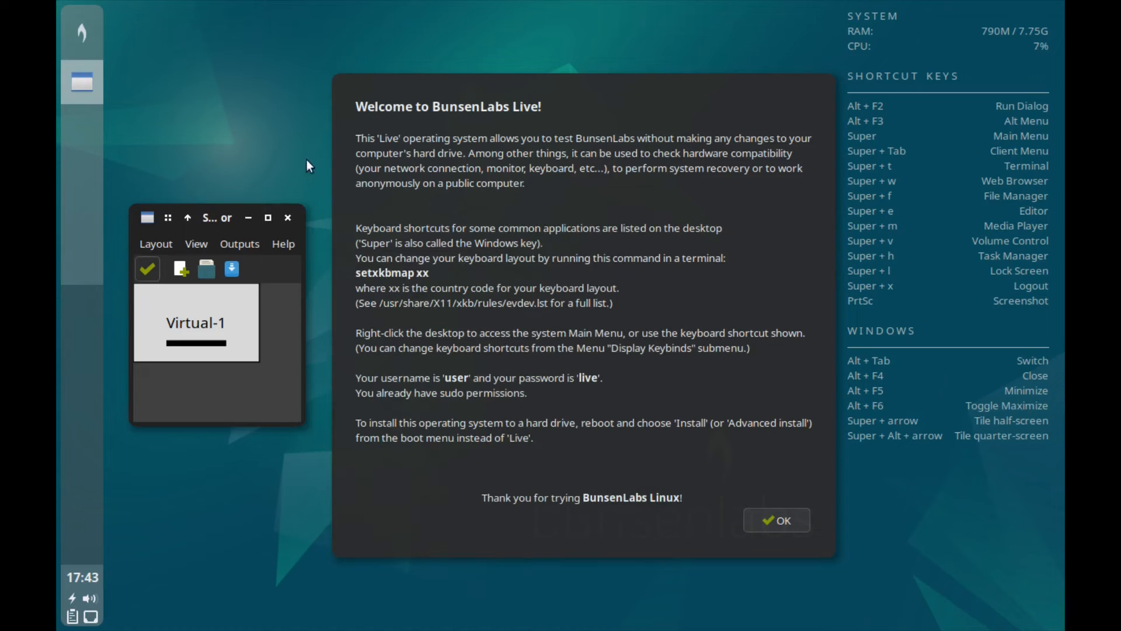
click(202, 243)
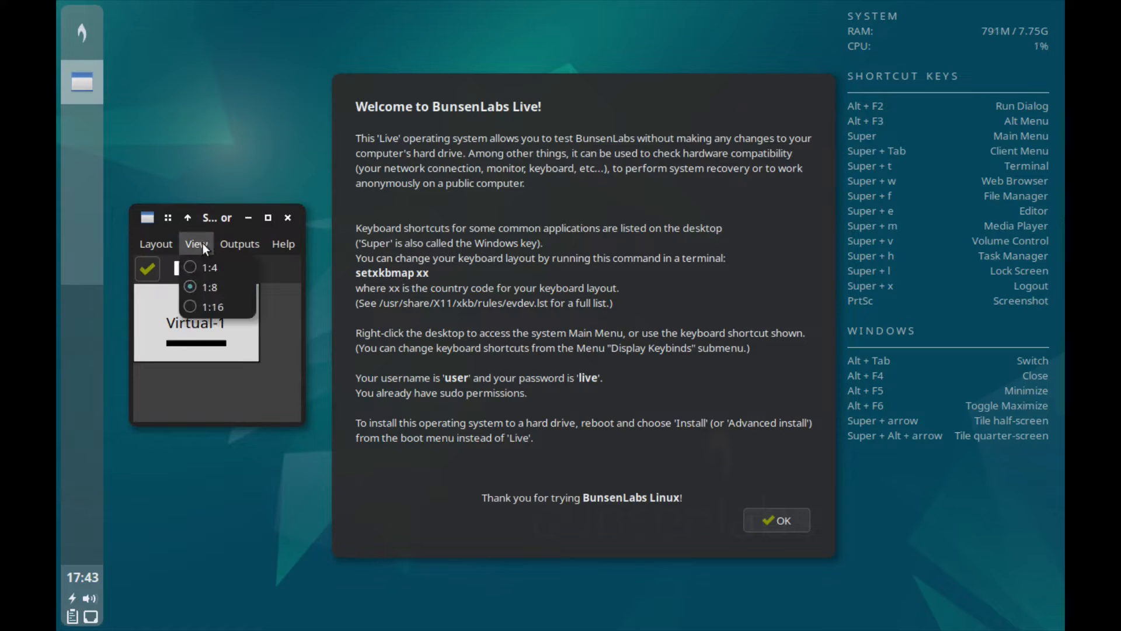
mouse_move(241, 241)
mouse_move(246, 263)
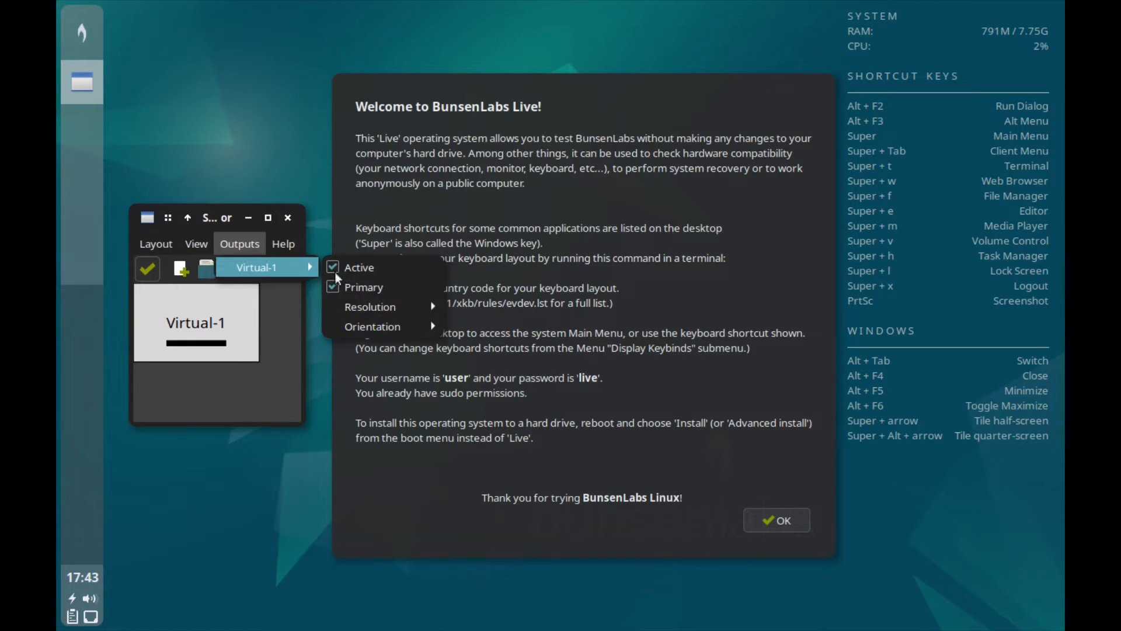
mouse_move(377, 306)
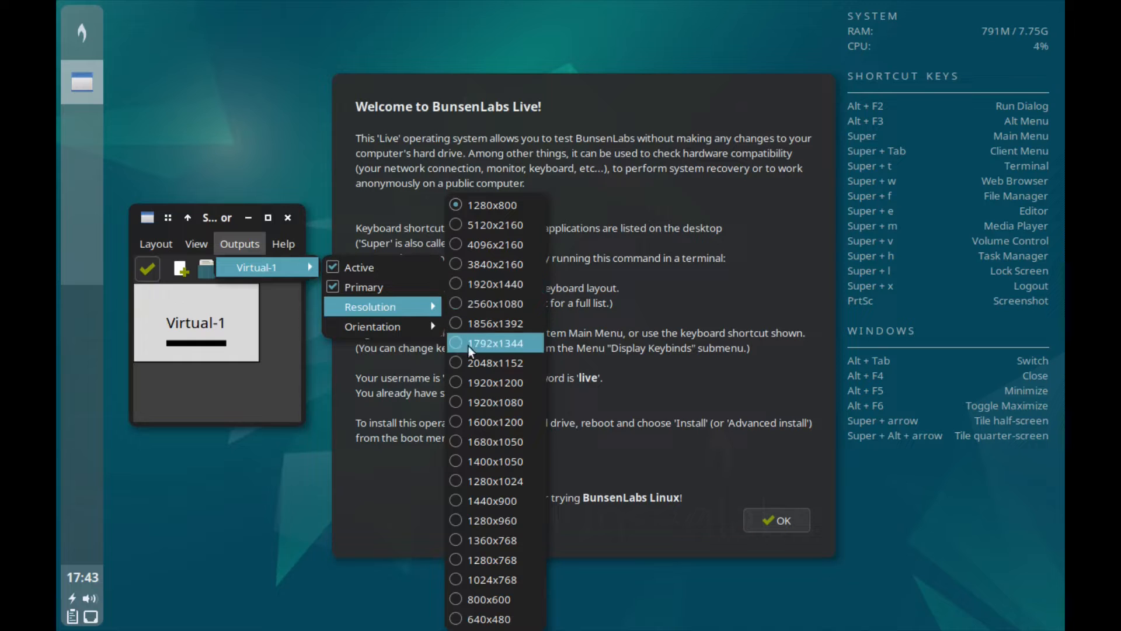
click(459, 403)
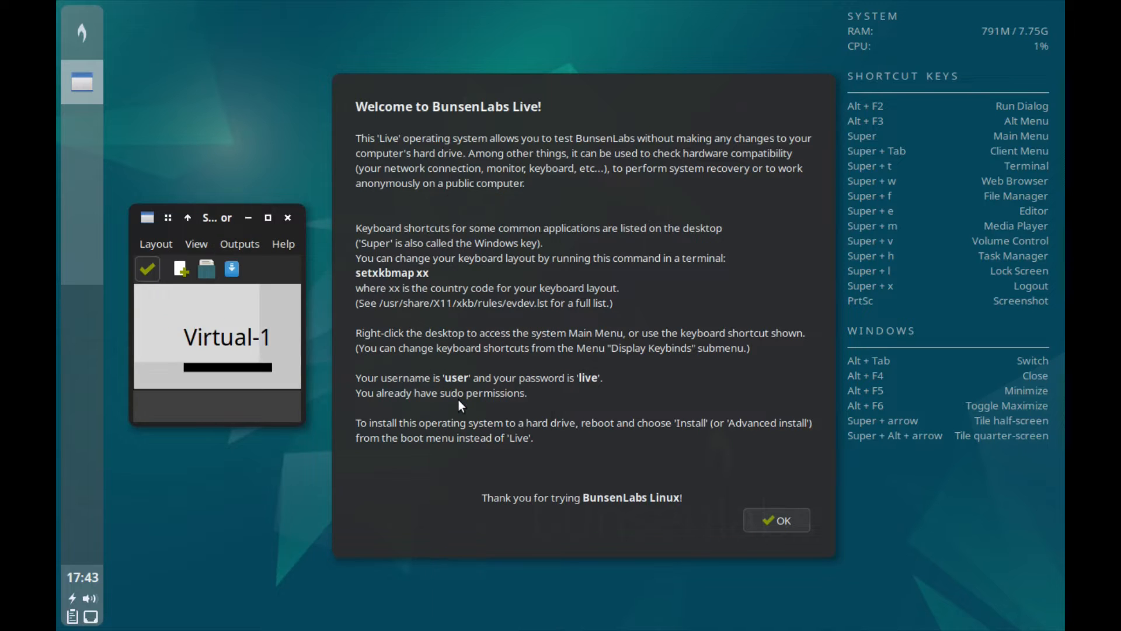
click(149, 261)
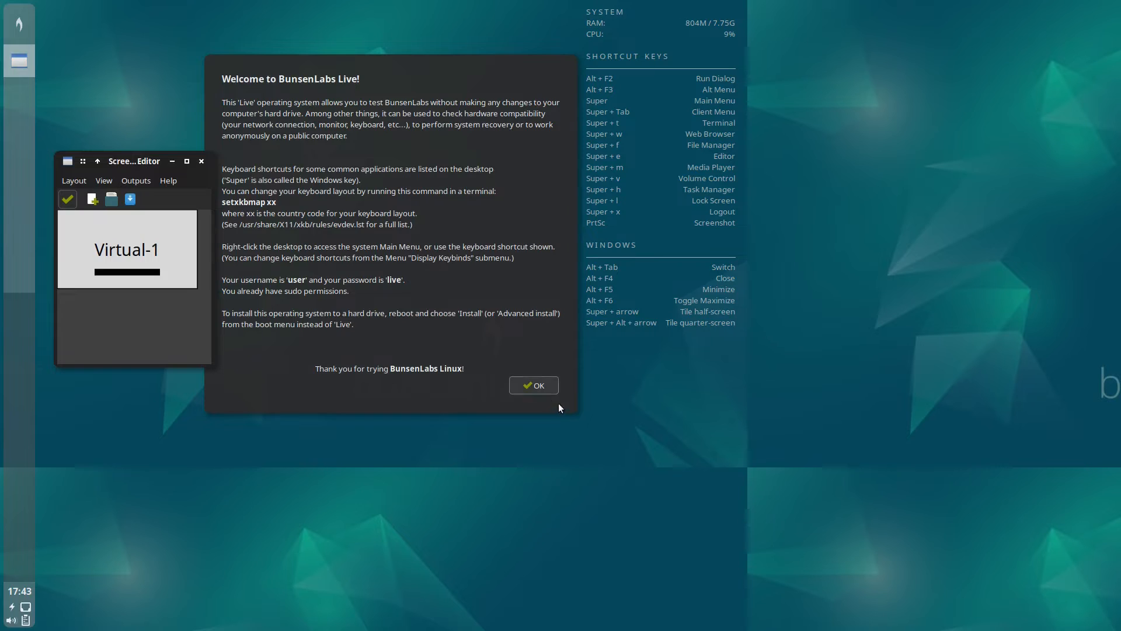
click(553, 387)
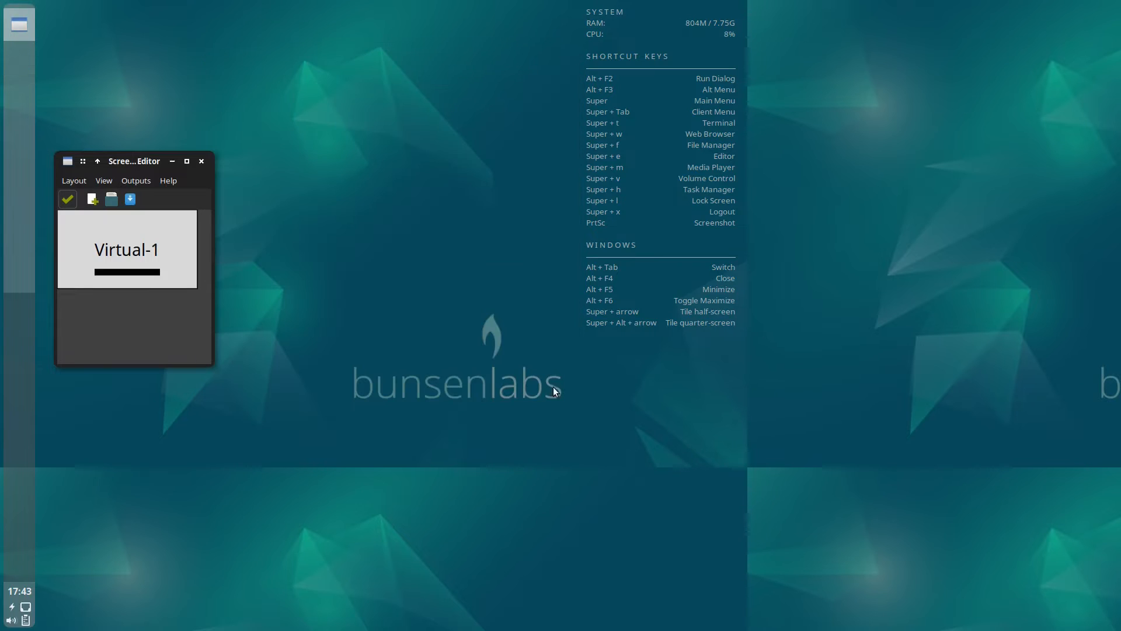
click(202, 161)
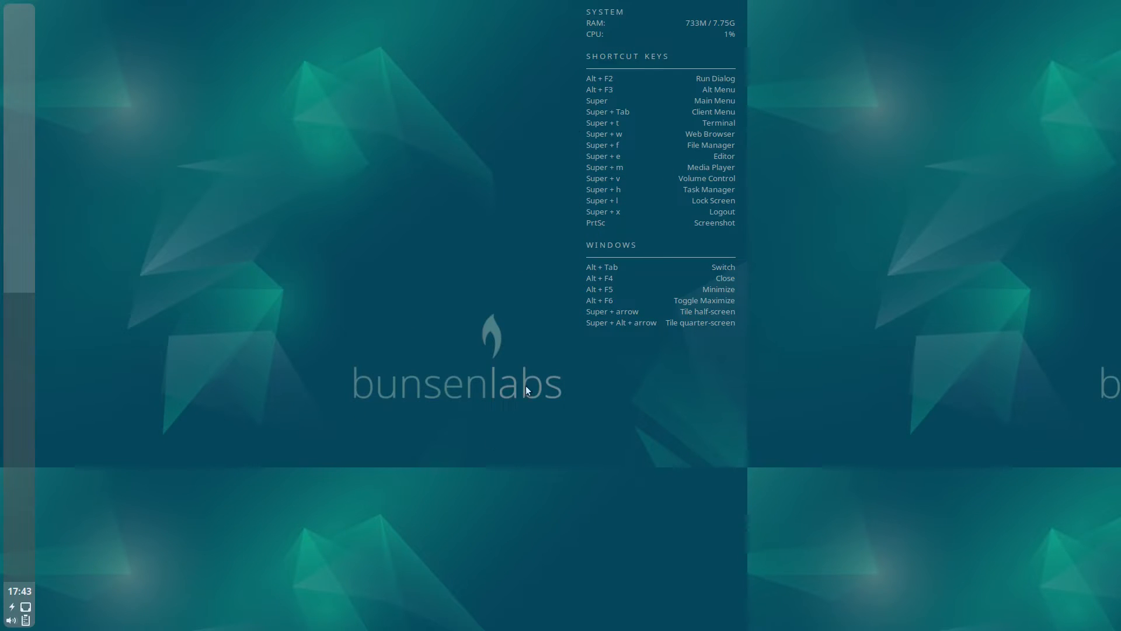
Reload the Conky startup session, killing the running conkys first.
right_click(268, 304)
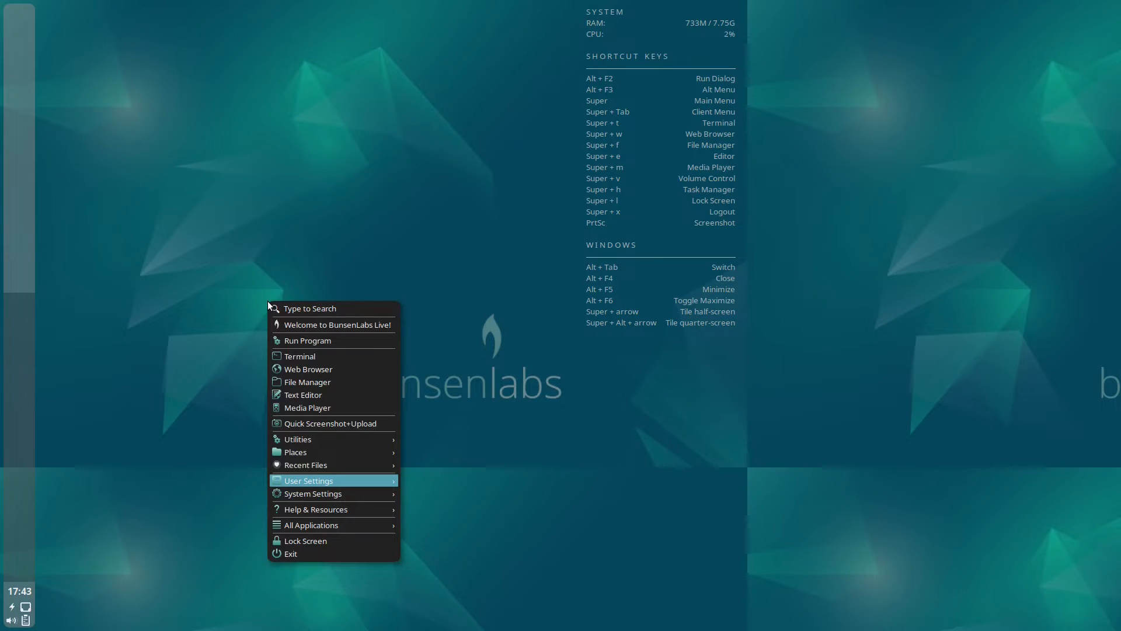
mouse_move(366, 486)
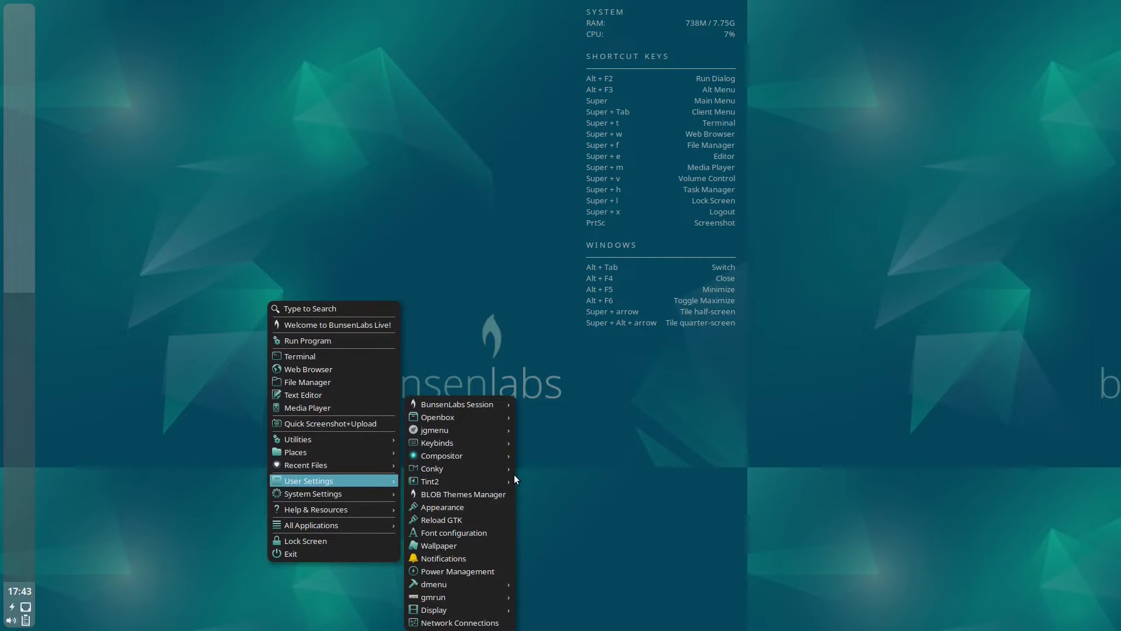
mouse_move(511, 472)
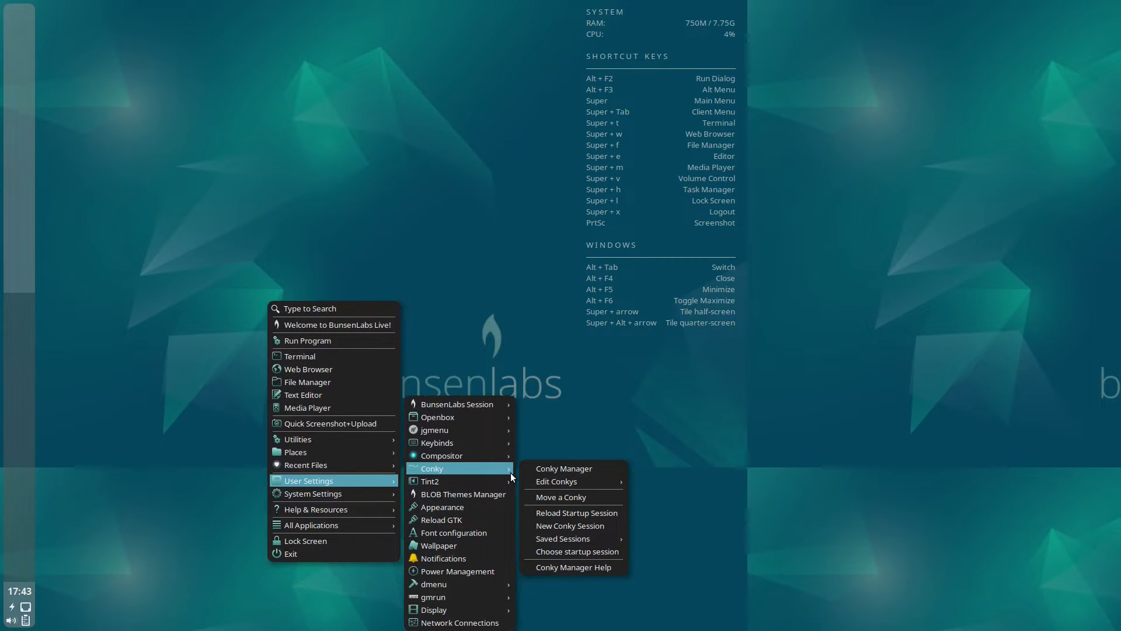
click(610, 513)
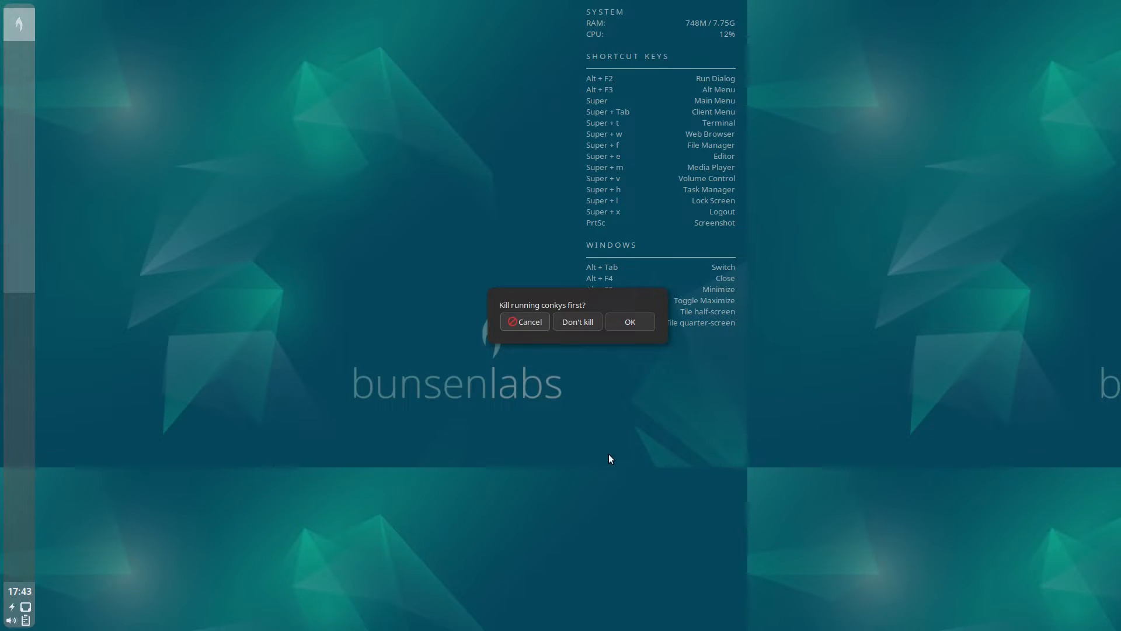
click(623, 326)
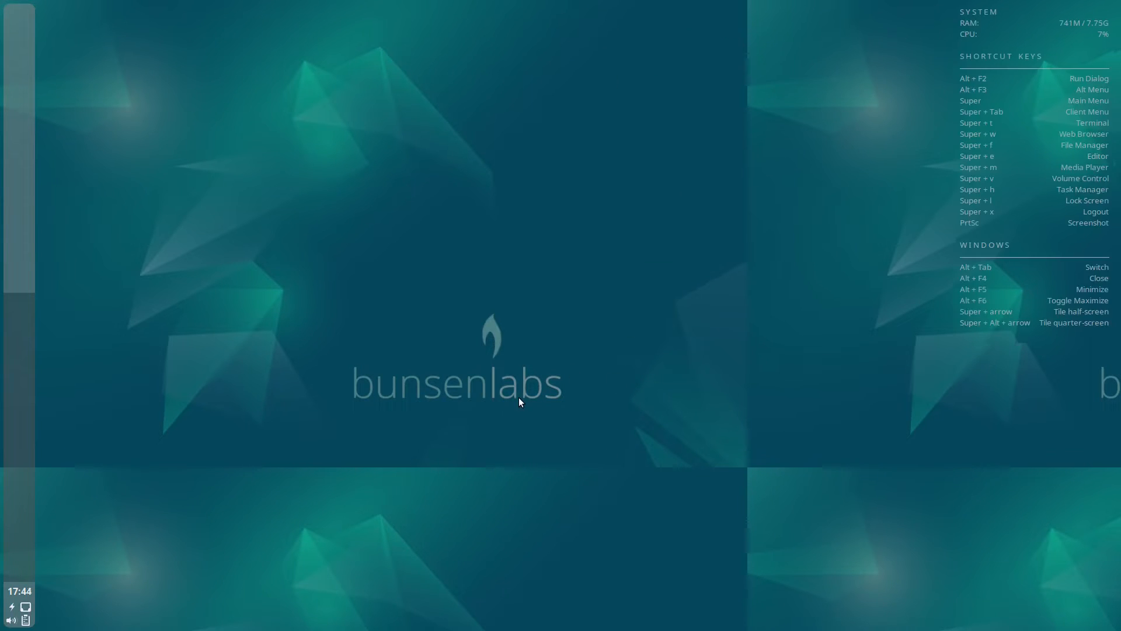
right_click(460, 249)
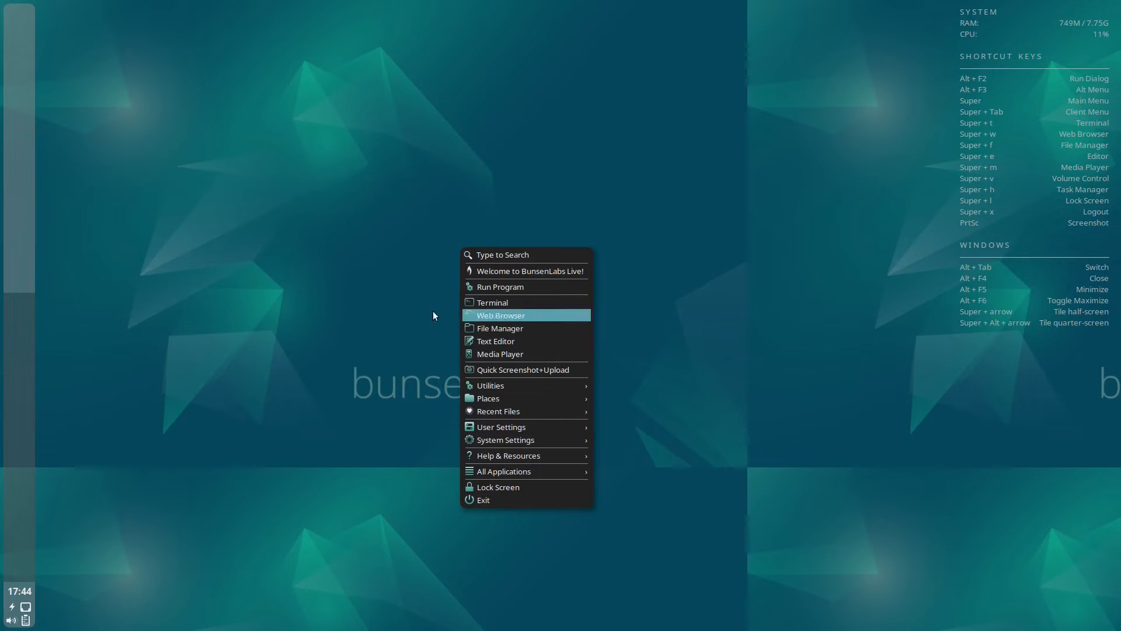
click(355, 327)
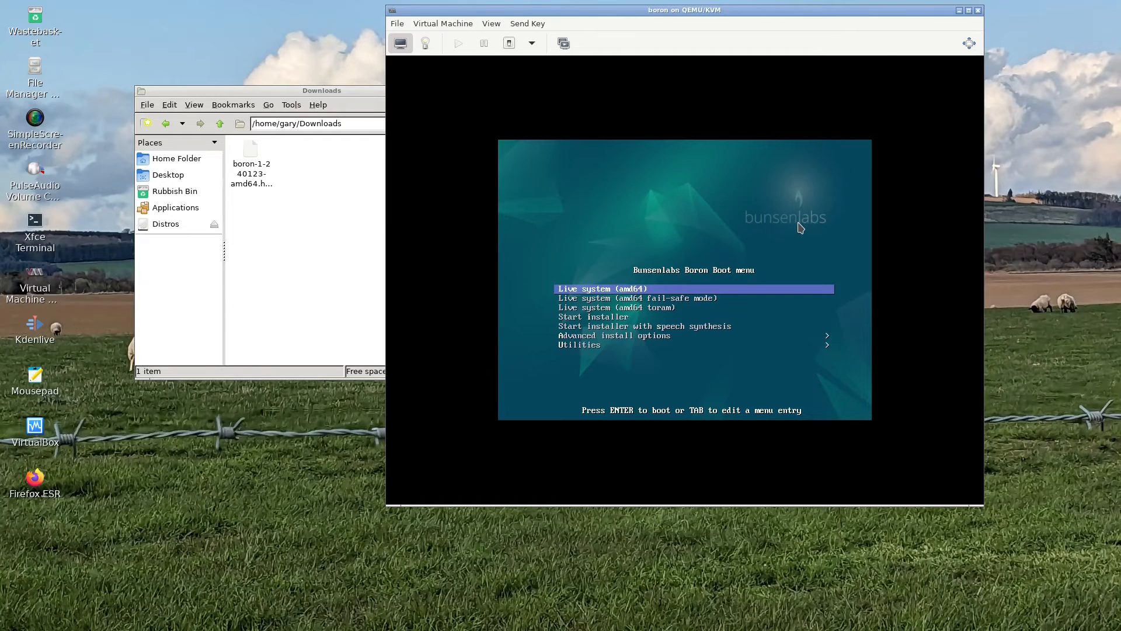
Boot the Start installer entry of the Bunsenlabs Boron boot menu and show the machine's display in full screen.
key(Down)
key(Down)
key(Up)
key(Up)
key(Down)
key(Down)
key(Down)
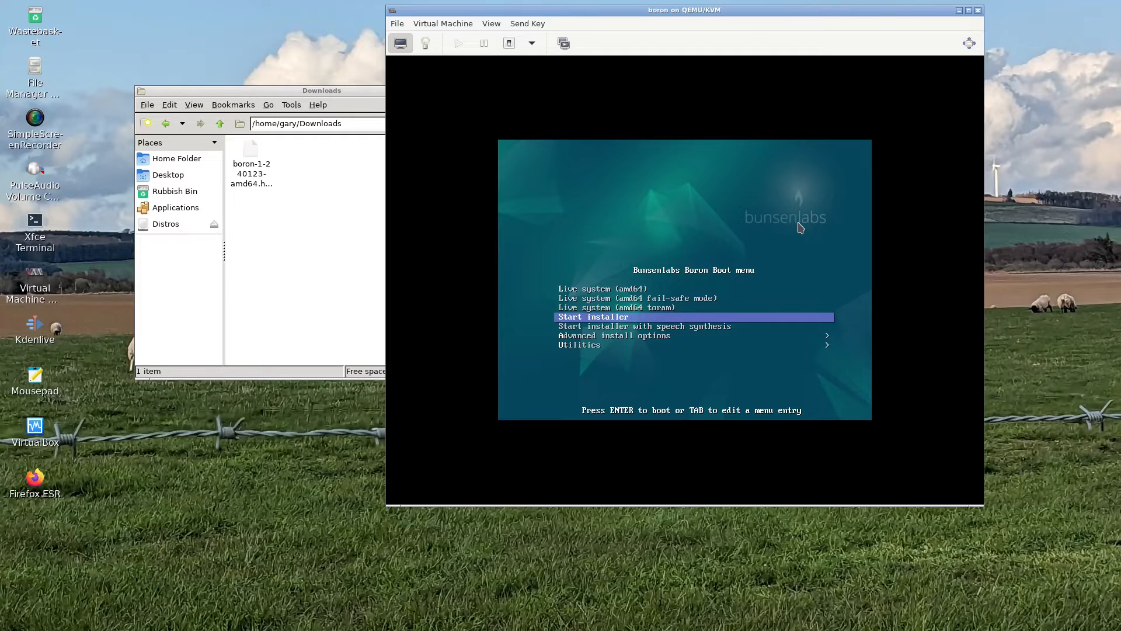
key(Return)
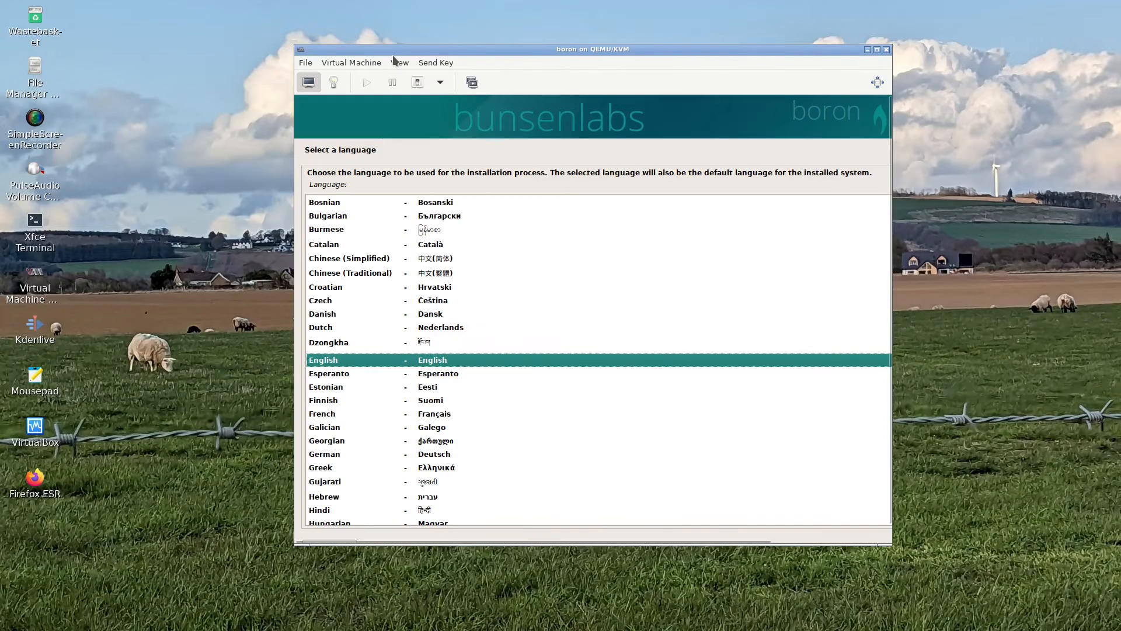
click(397, 63)
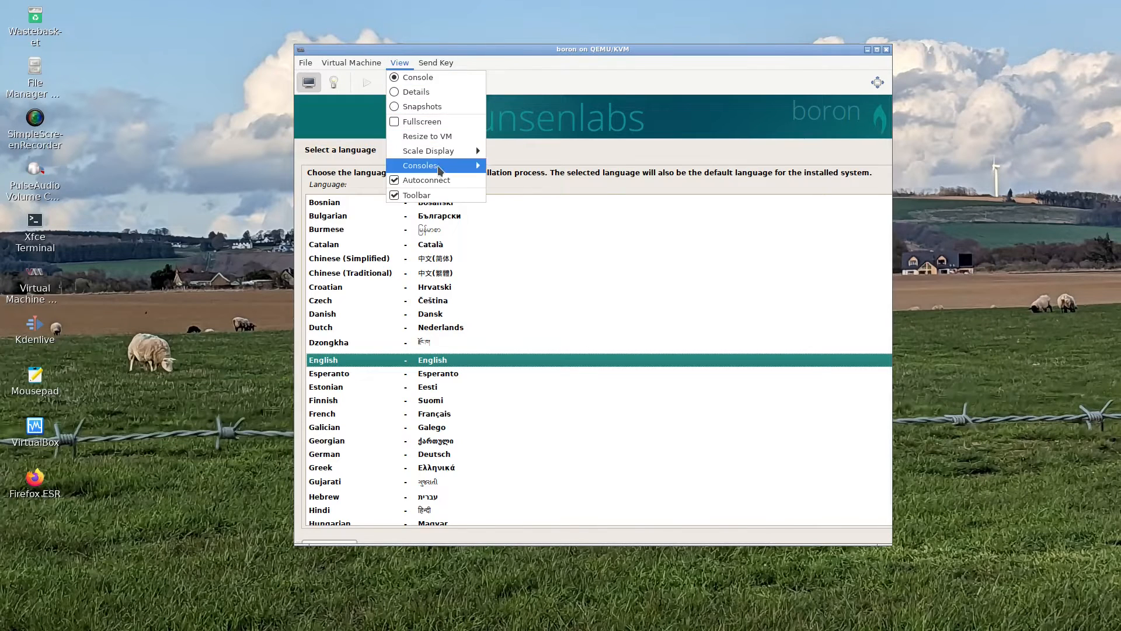
click(432, 125)
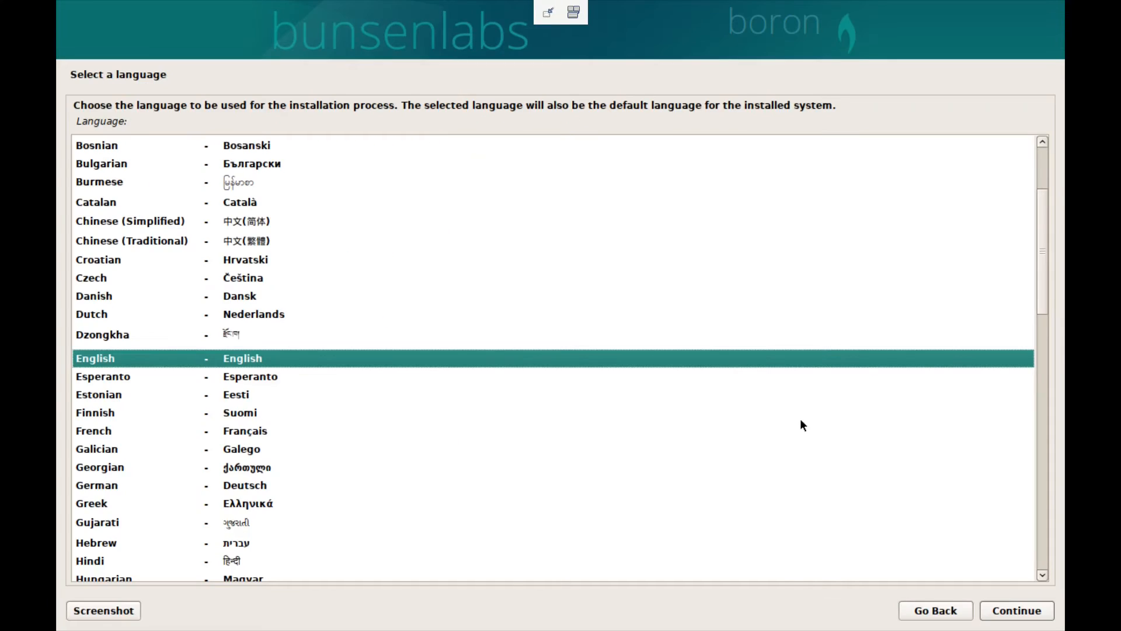
Set the installer's language to English, the location to United Kingdom and the keymap to British English.
click(1024, 611)
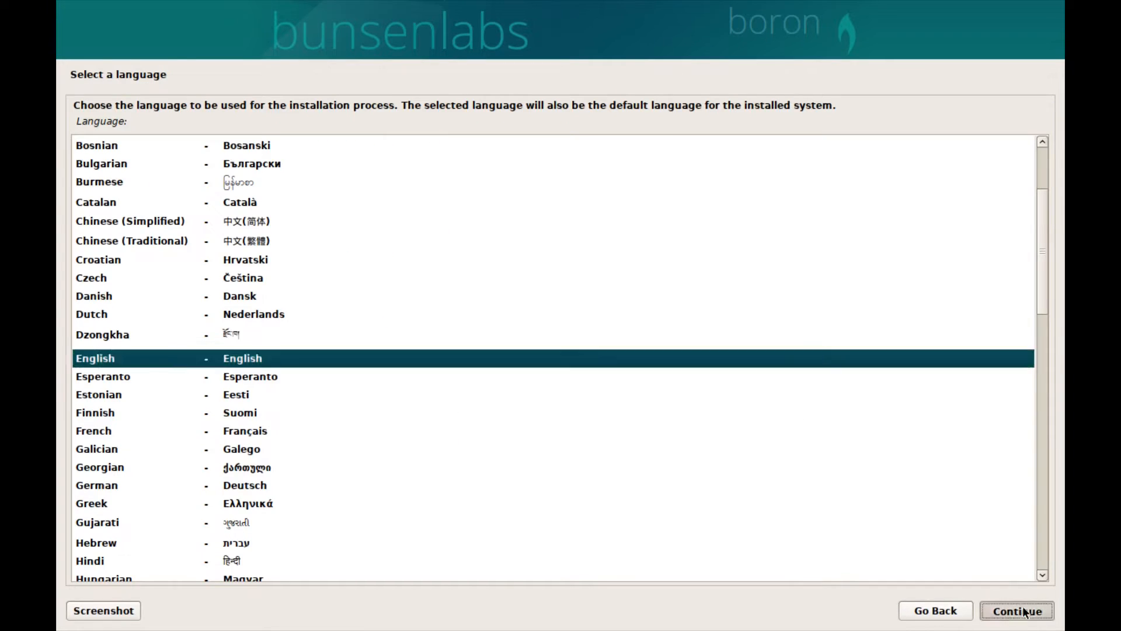
click(133, 411)
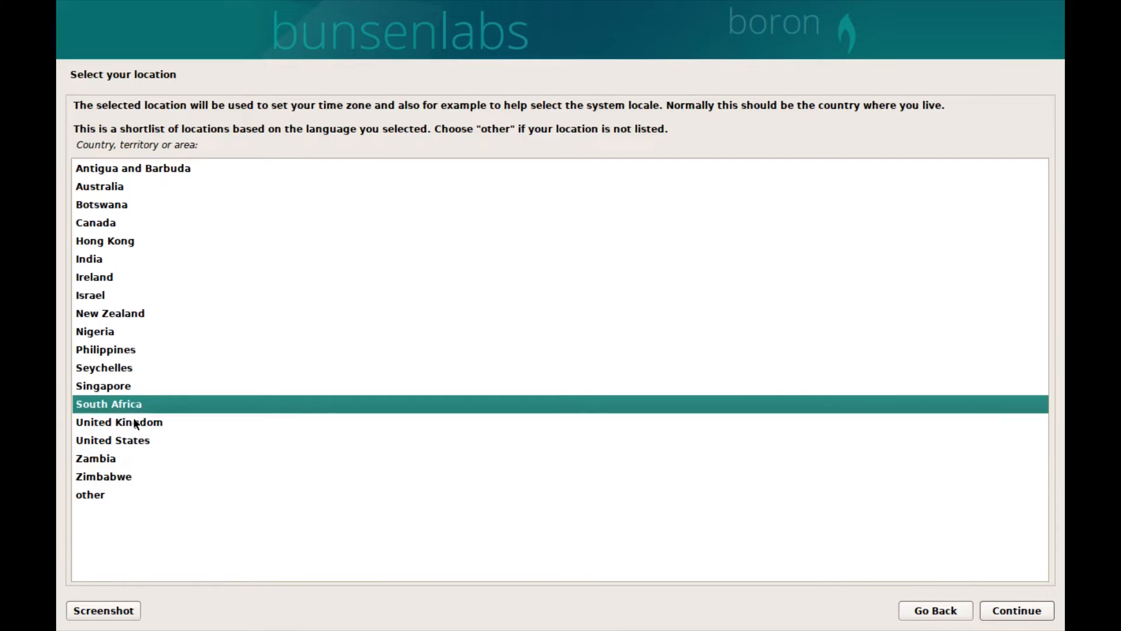
click(133, 420)
click(1016, 611)
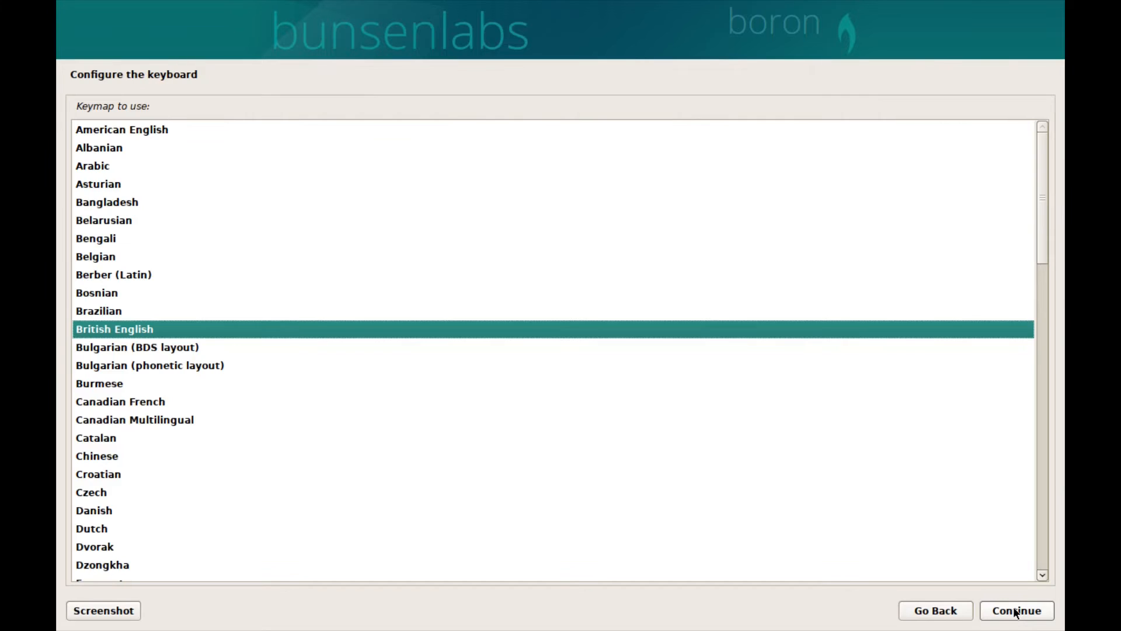
click(1017, 610)
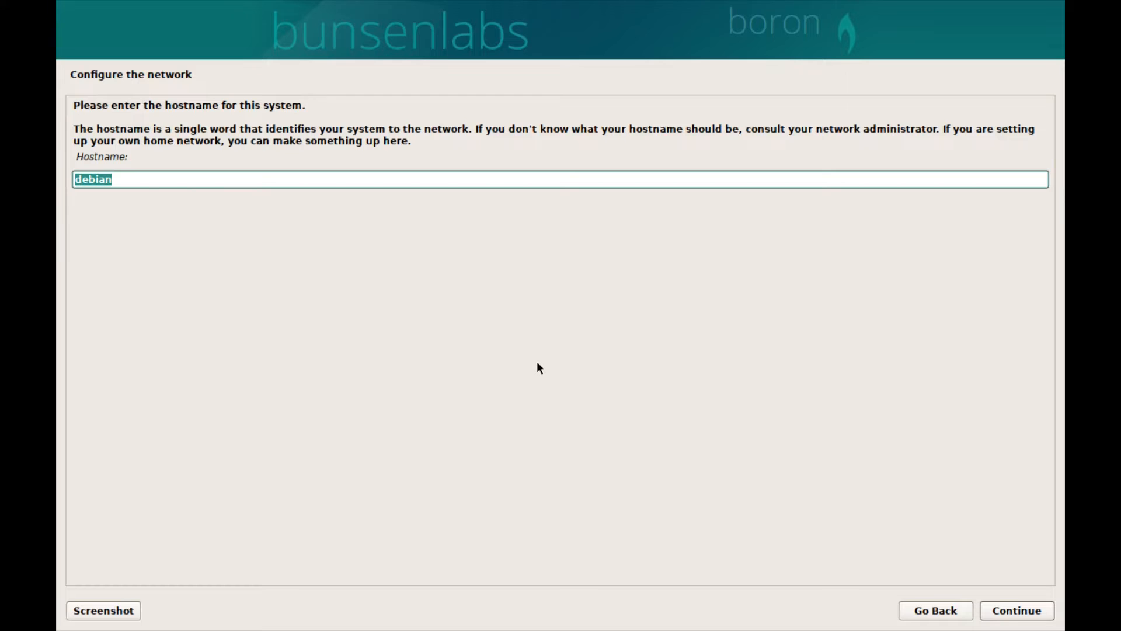
Set the hostname to boron and leave the domain name empty.
text(boron)
click(1011, 611)
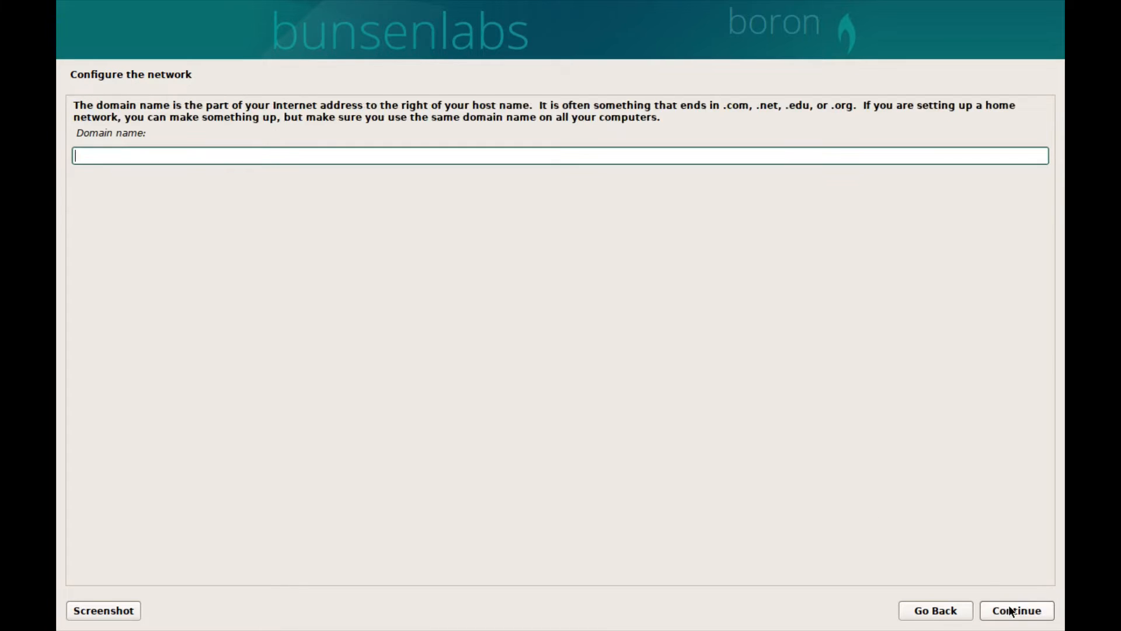
click(1036, 615)
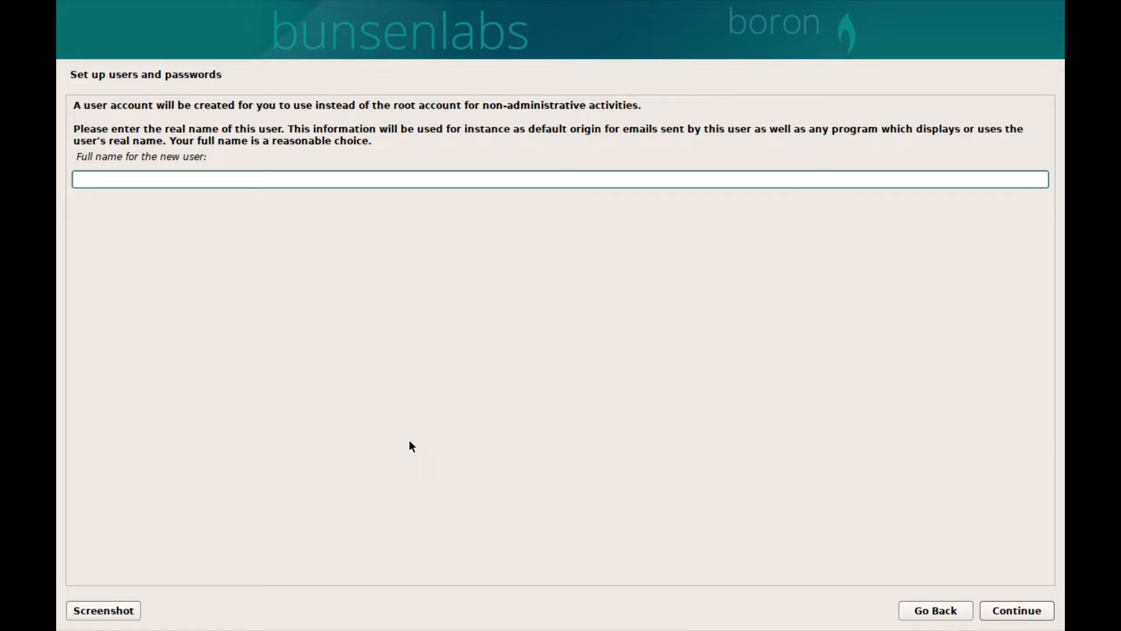
Set up the new user account with the user's full name, the suggested username and a confirmed account password.
text(gary)
click(1016, 613)
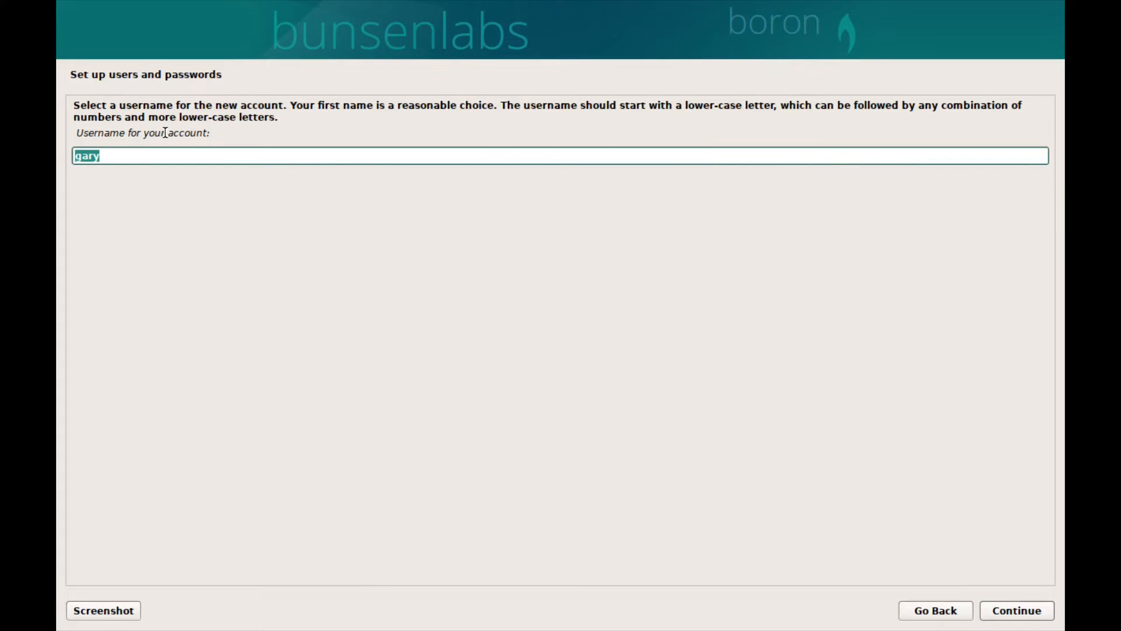
click(1023, 611)
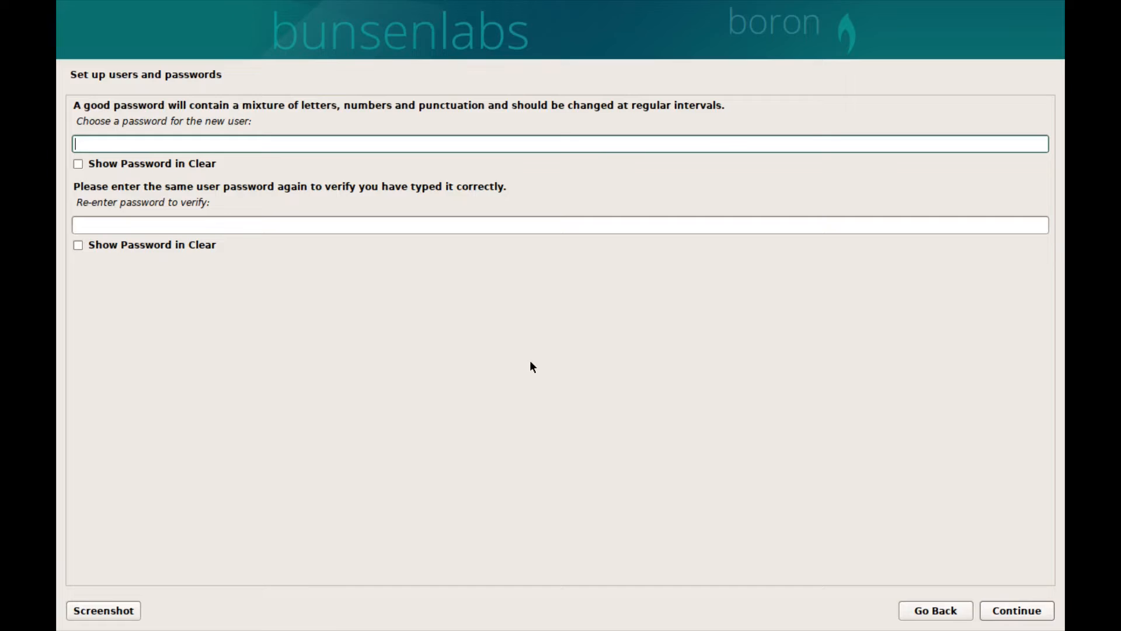
text(***********)
click(412, 228)
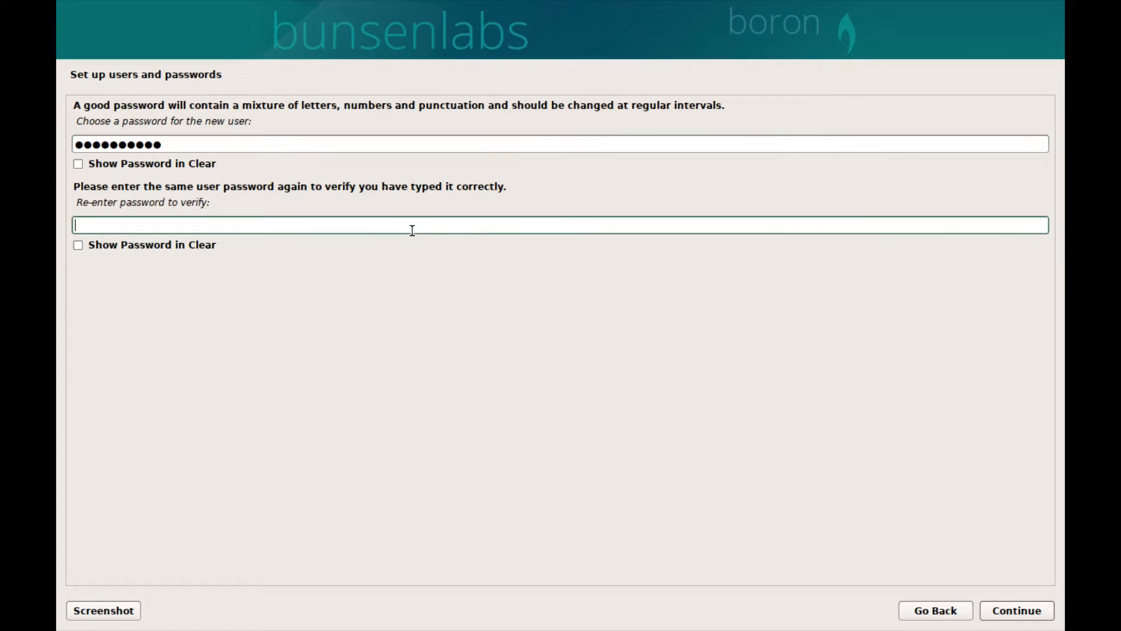
text(***********)
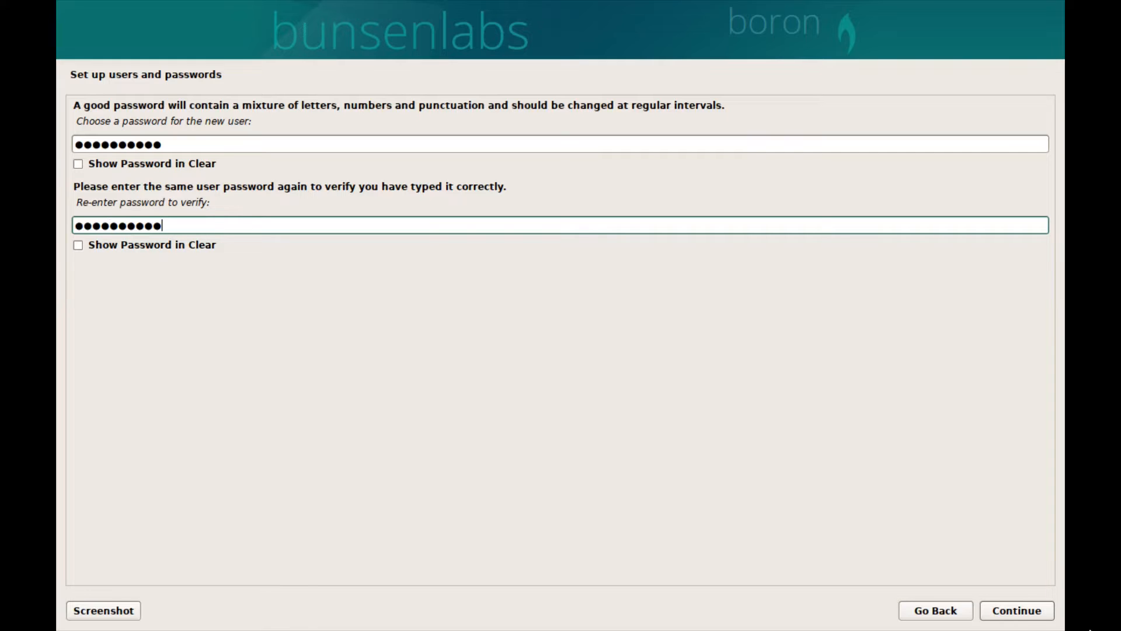
click(1028, 611)
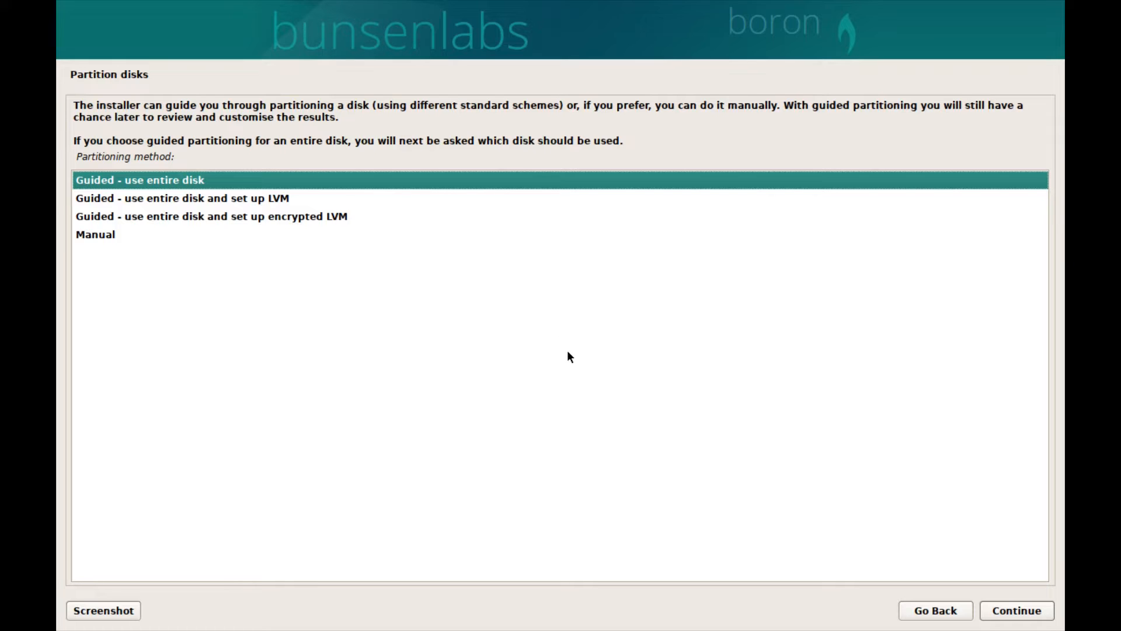
Partition the entire Virtual disk 1 (vda) with guided partitioning, all files in one partition, and write the changes to disk.
click(1021, 611)
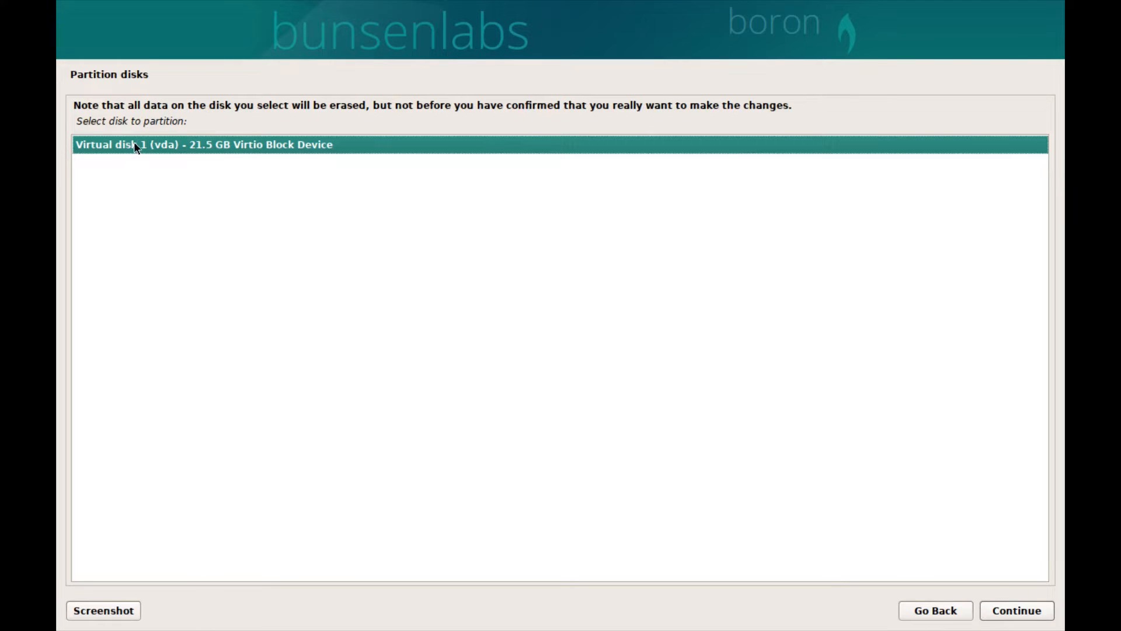
click(1042, 615)
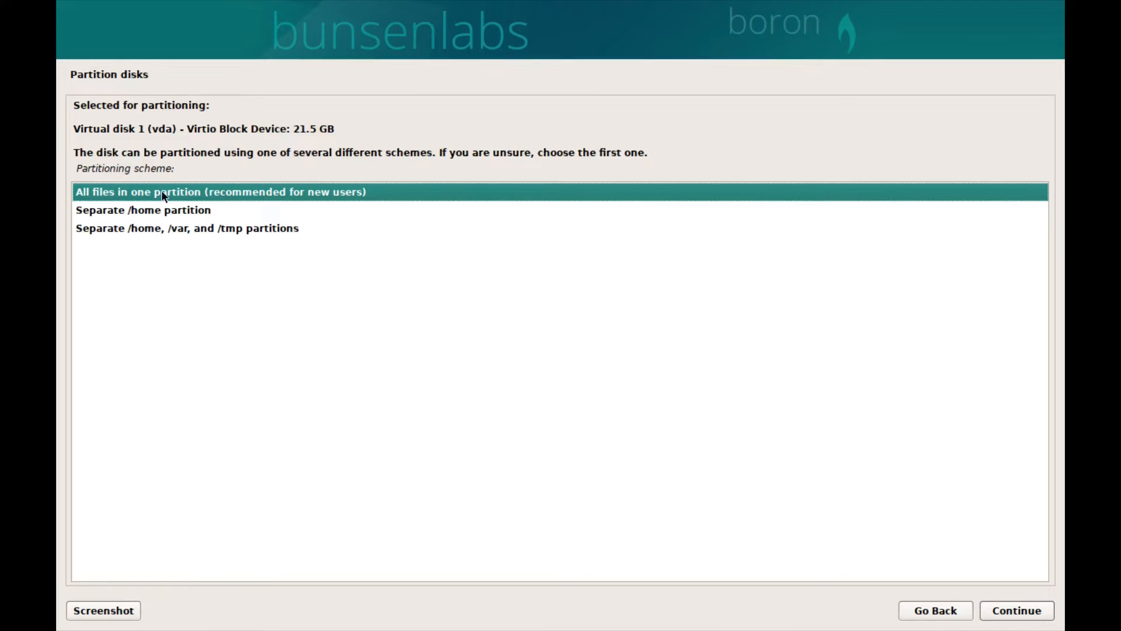
click(1033, 609)
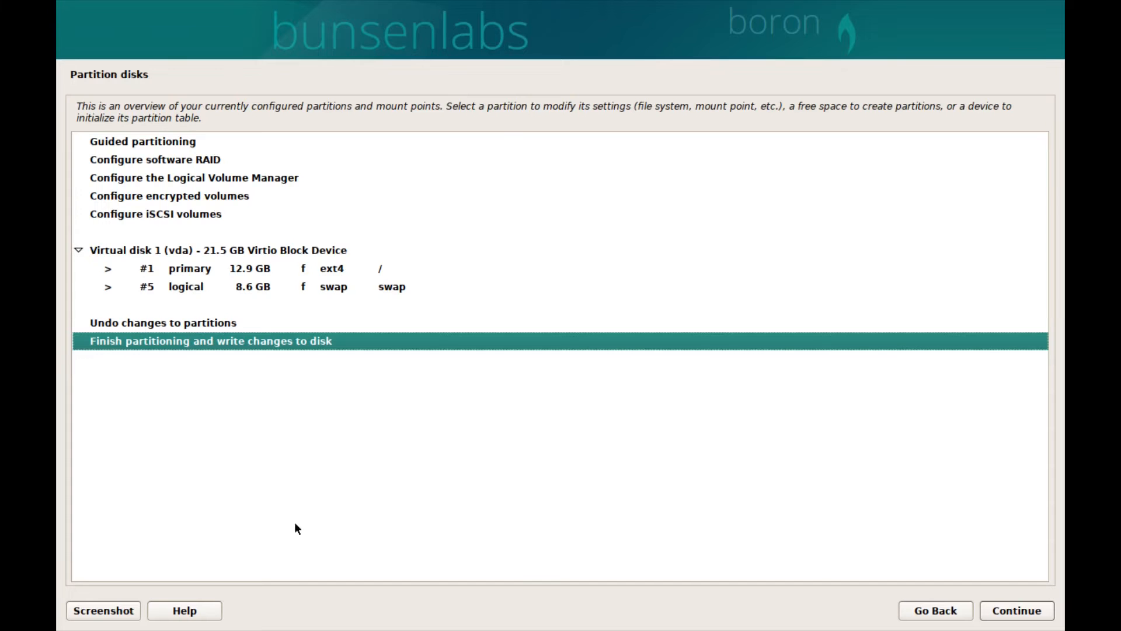
click(1044, 613)
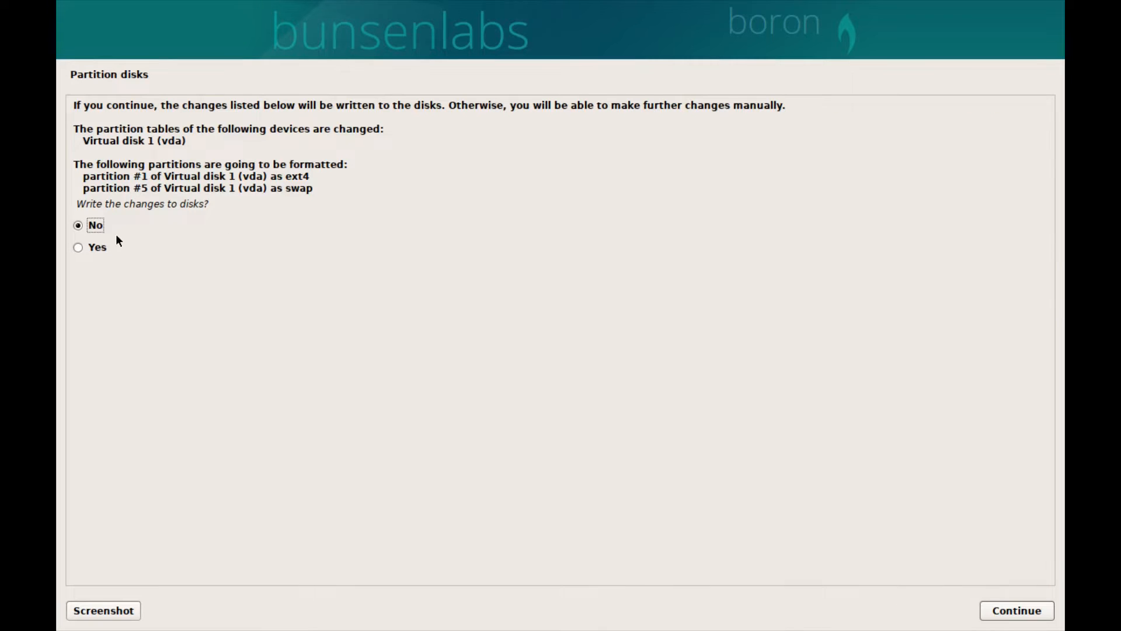
click(93, 247)
click(1010, 613)
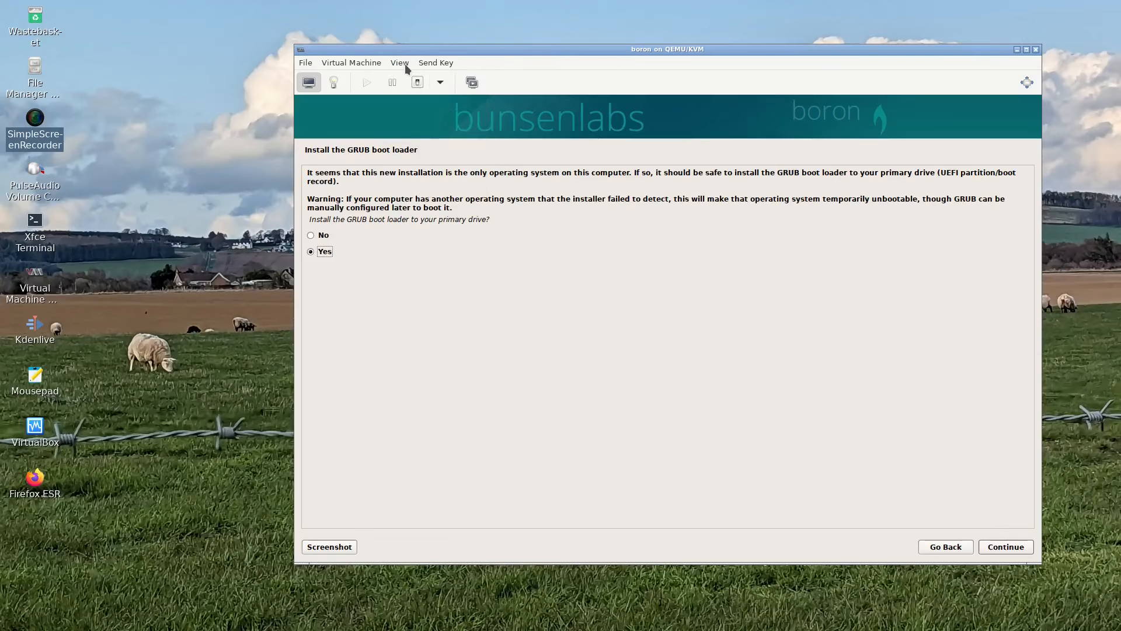
With the display in full screen, install the GRUB boot loader to /dev/vda and finish the installation.
click(399, 62)
click(421, 121)
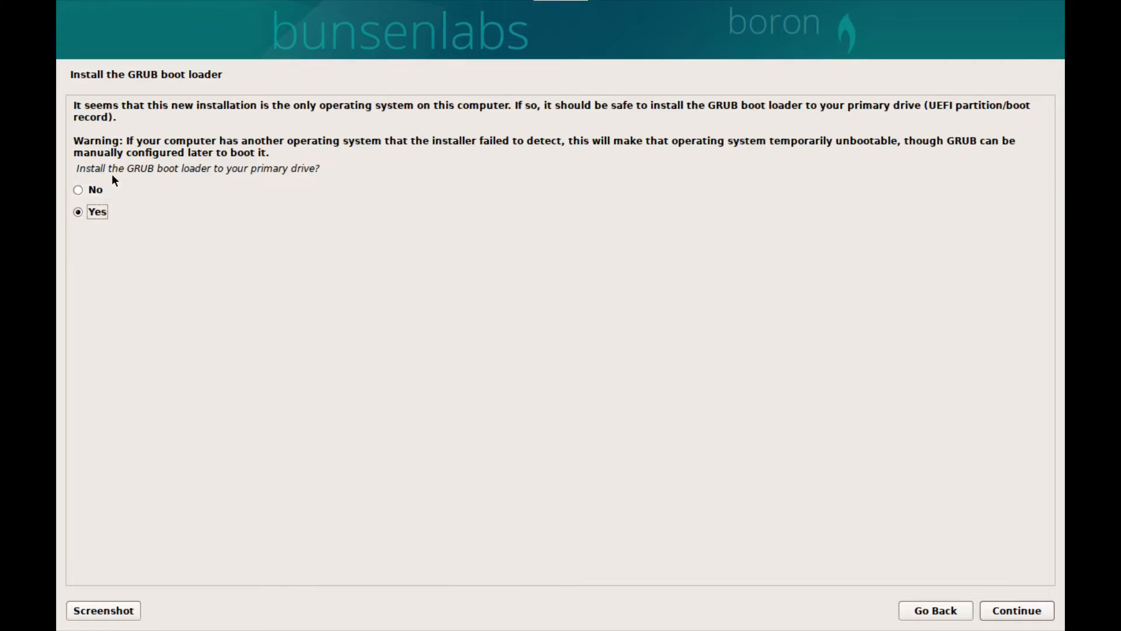
click(1017, 614)
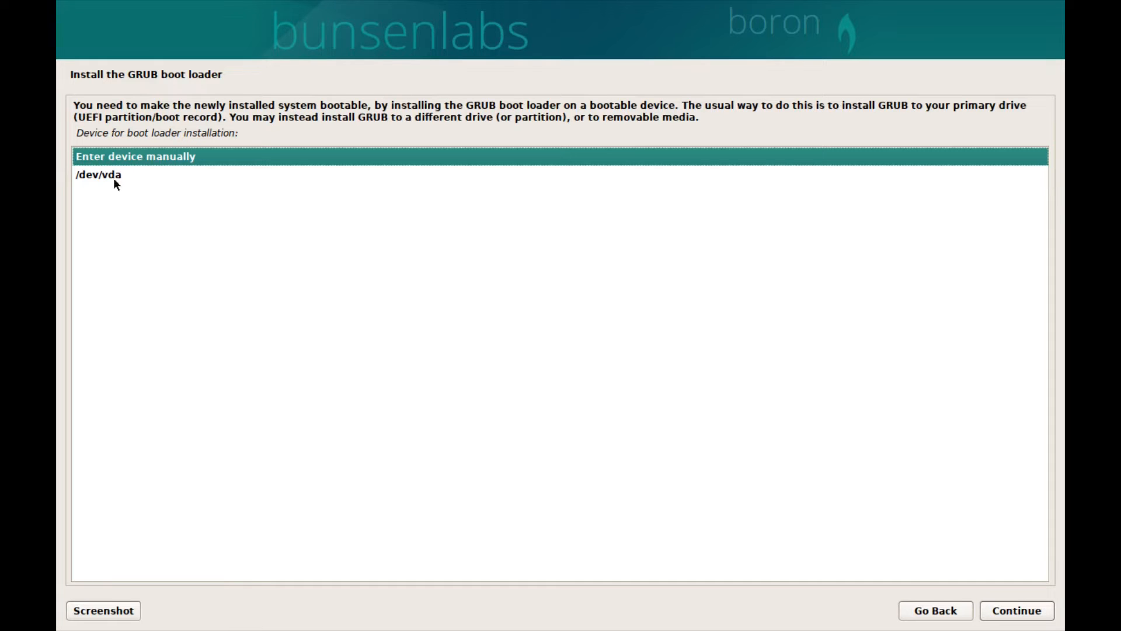
click(91, 174)
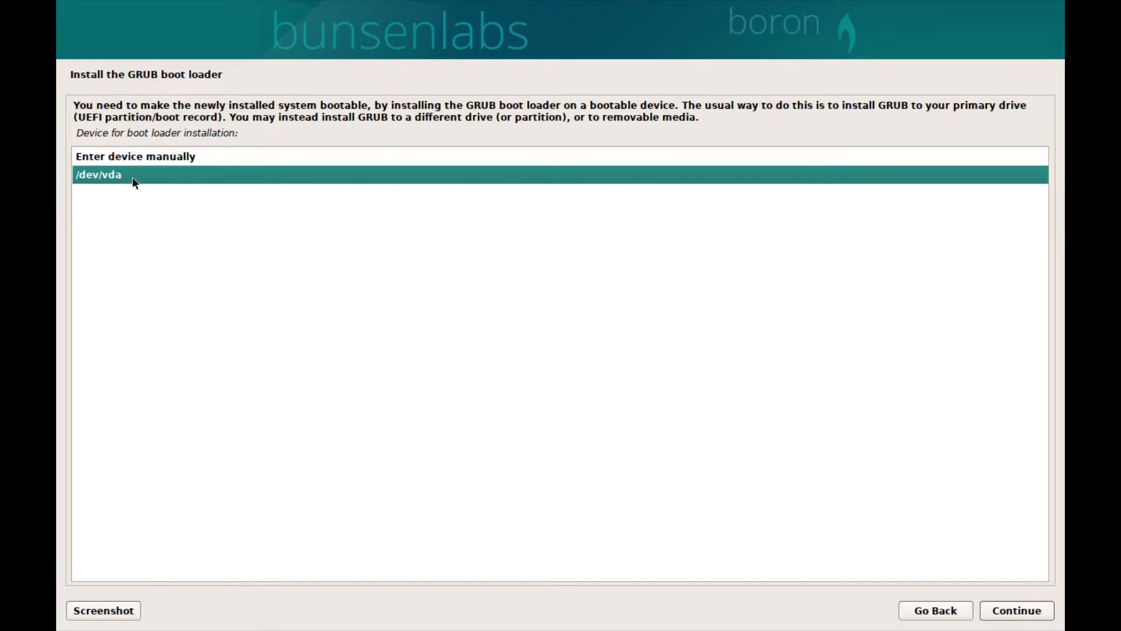
click(1025, 614)
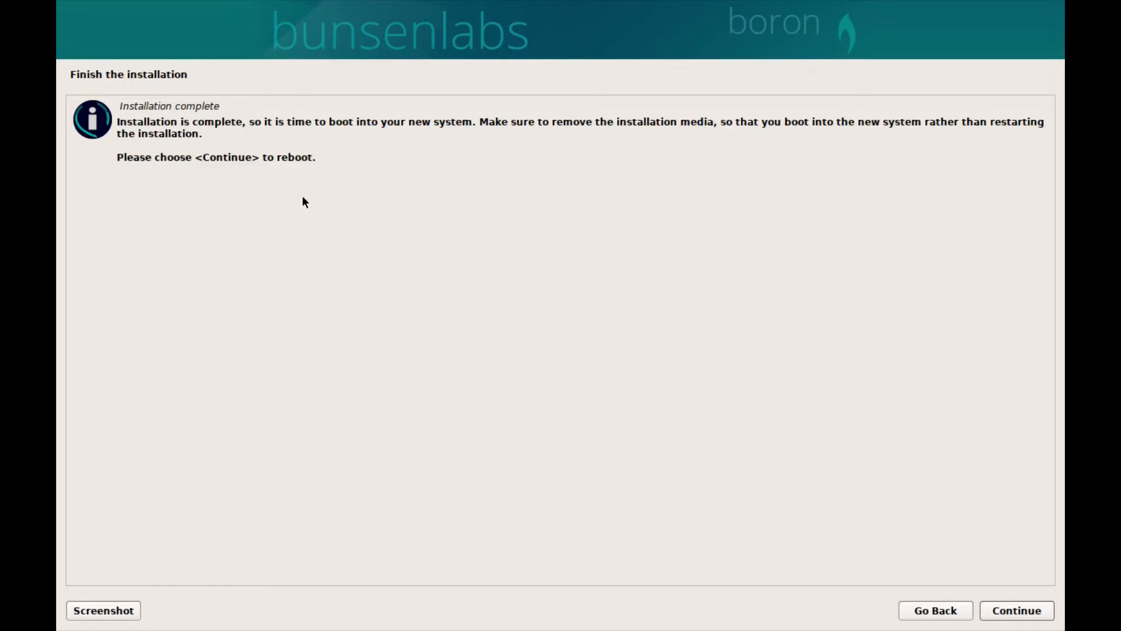
click(1038, 614)
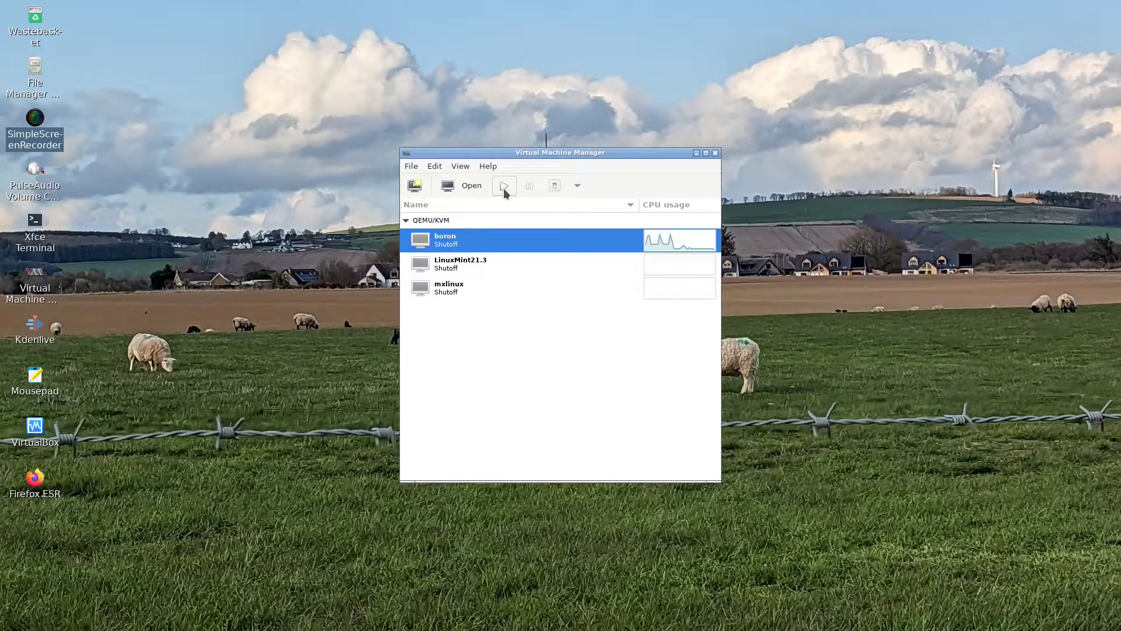
Start the installed boron machine and apply a 1920x1080 resolution to the Virtual-1 output in the Screen Layout Editor.
click(503, 186)
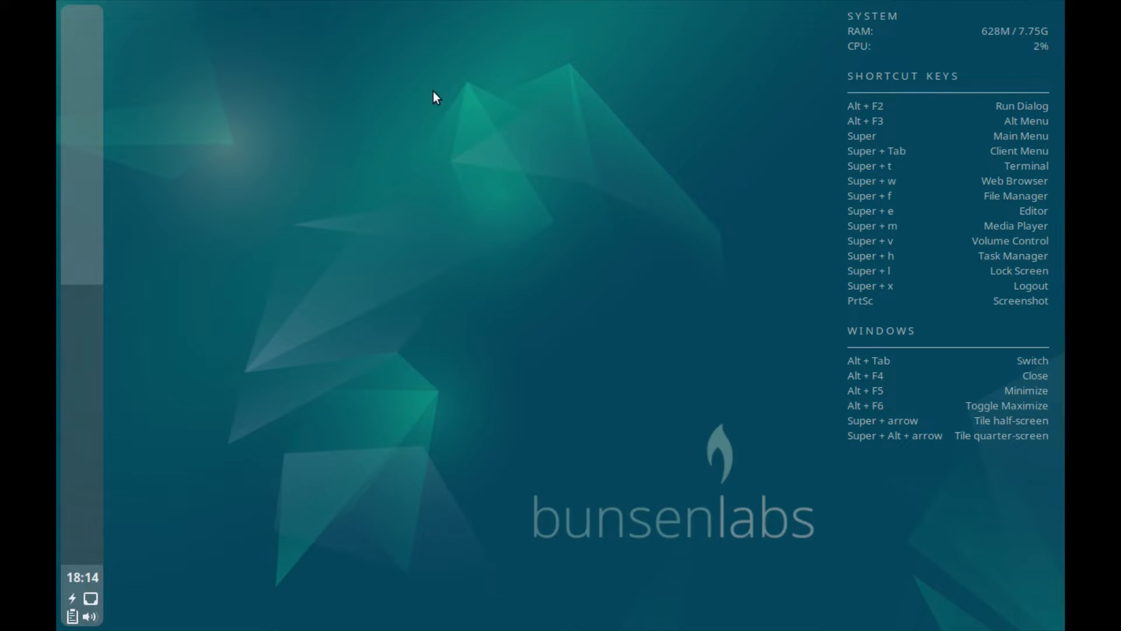
right_click(374, 93)
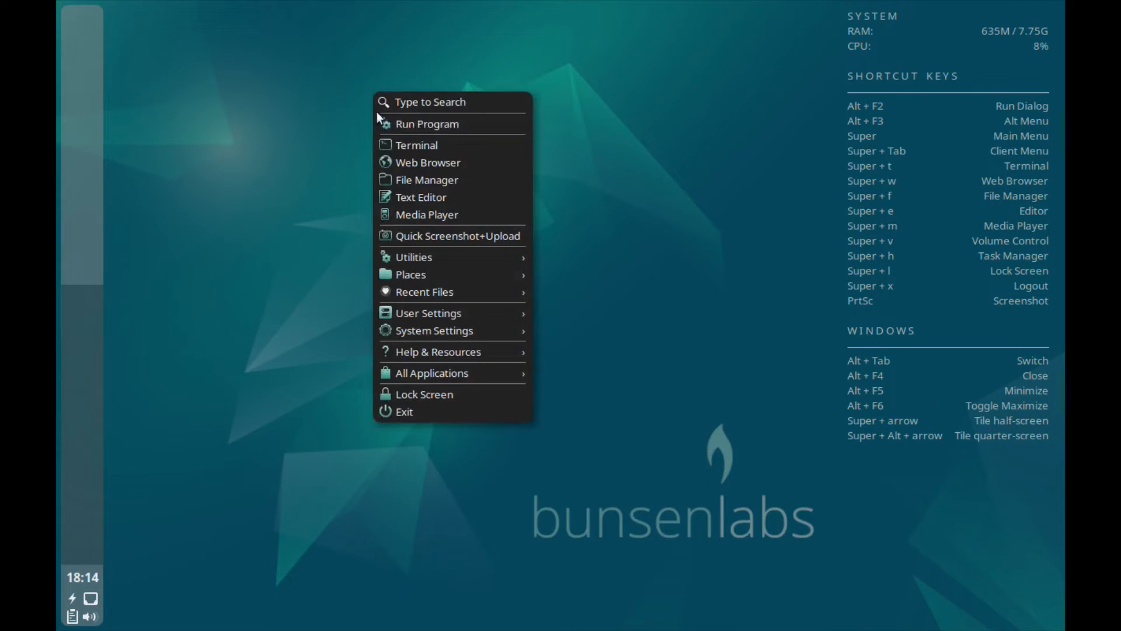
mouse_move(459, 313)
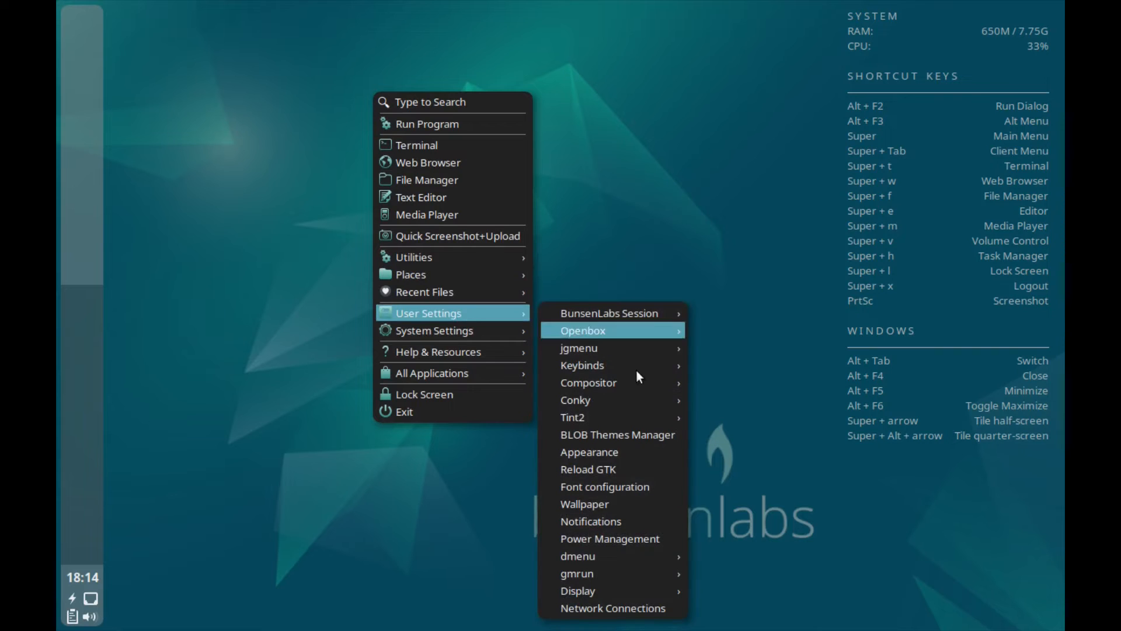
mouse_move(604, 597)
click(766, 588)
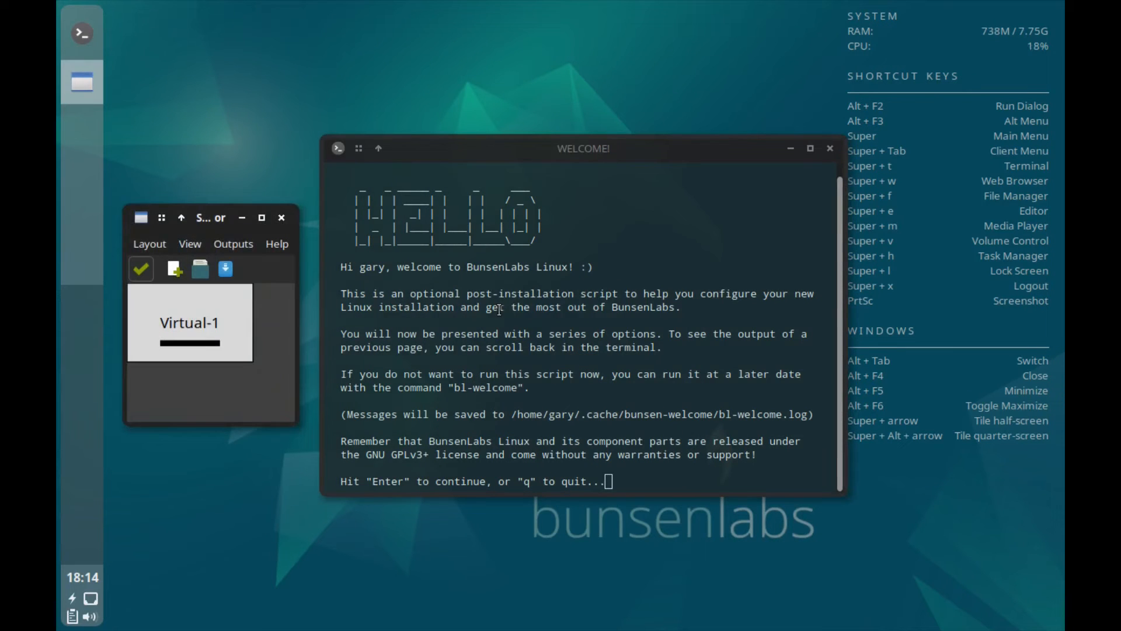
click(236, 245)
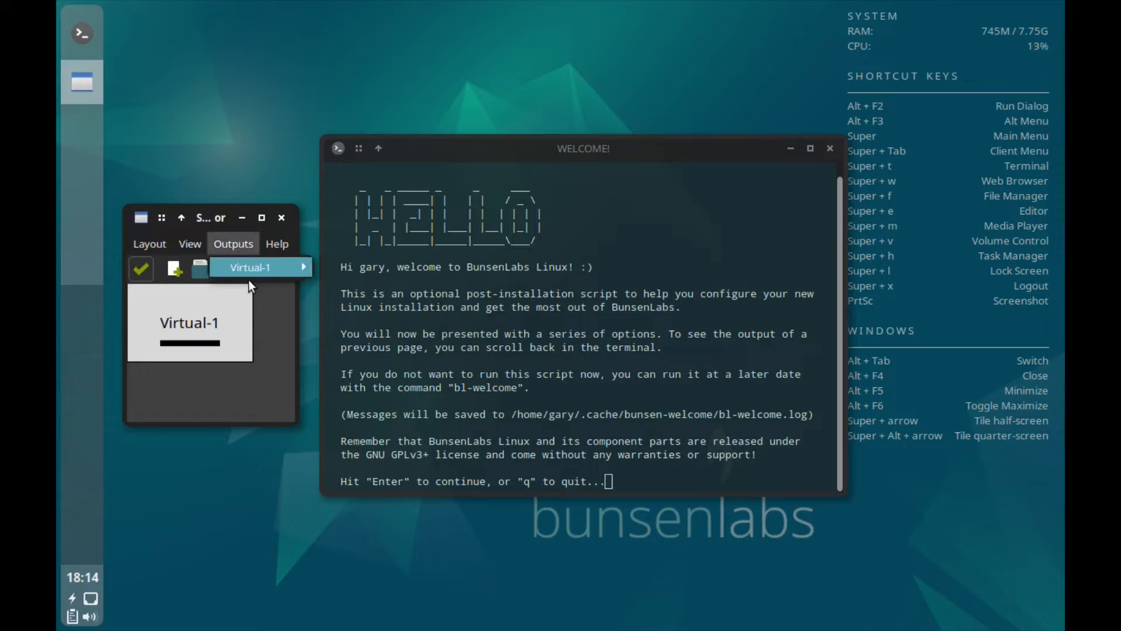
mouse_move(254, 267)
mouse_move(402, 305)
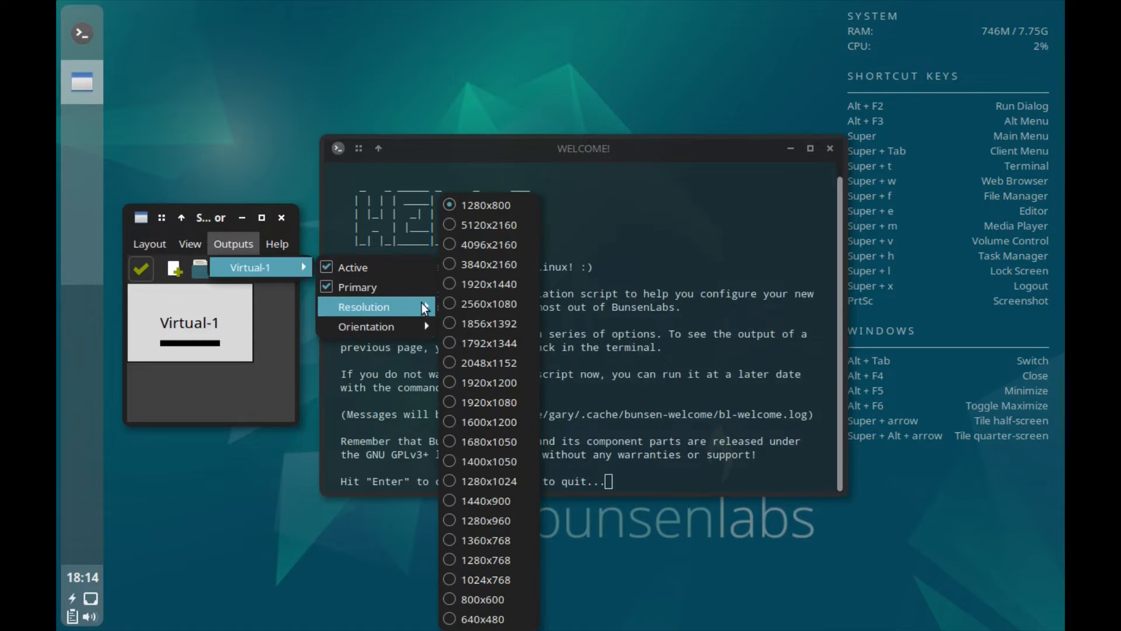
click(502, 401)
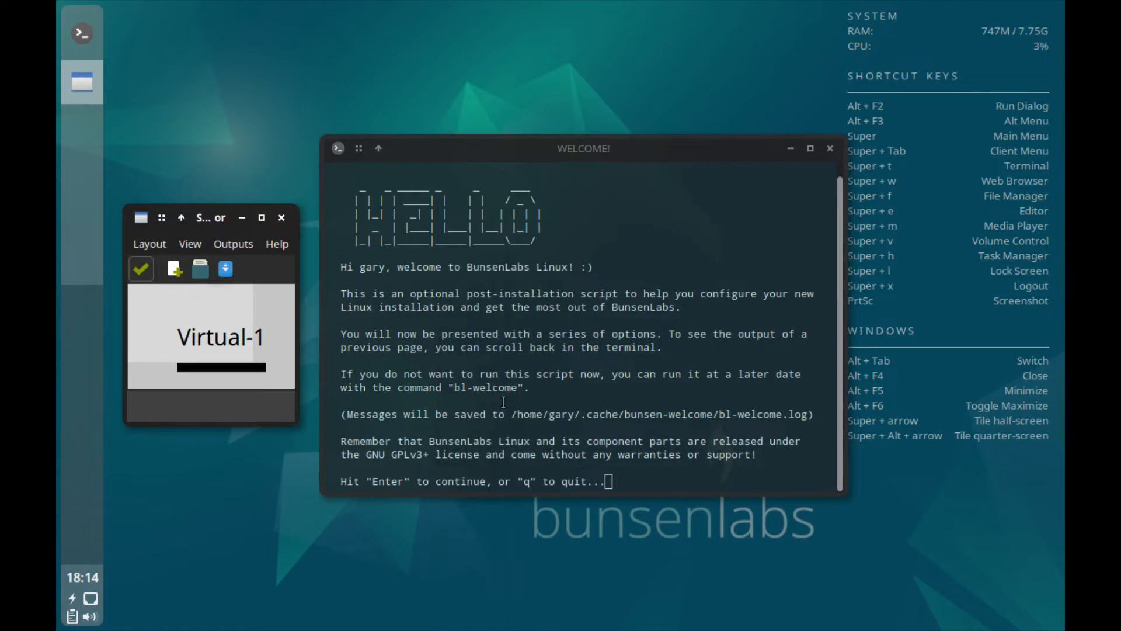
click(140, 268)
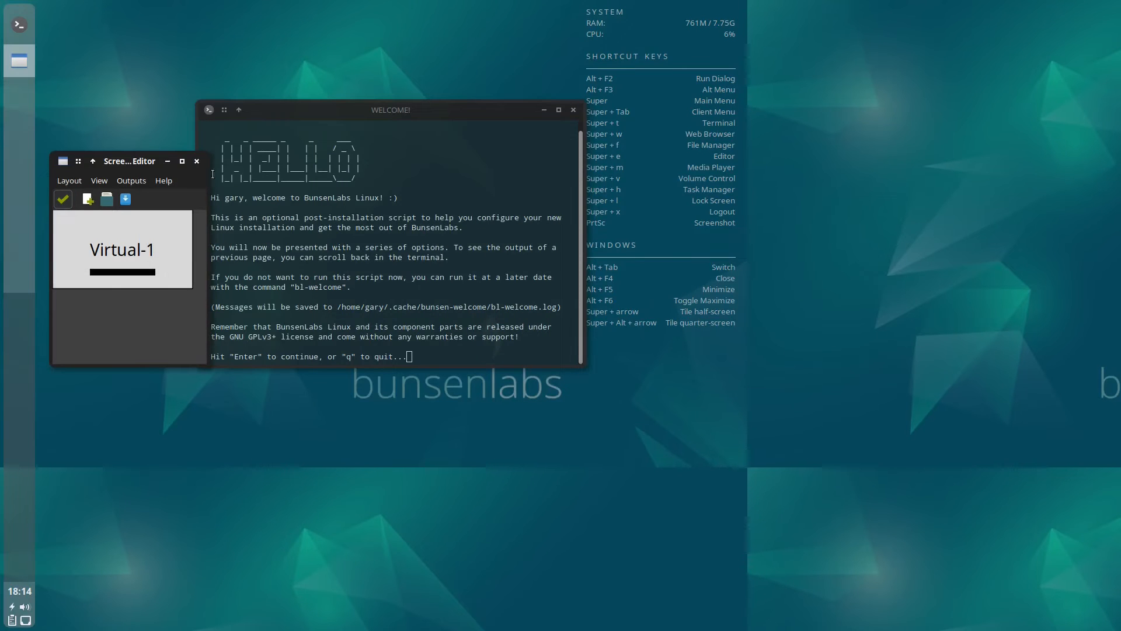
Close the Screen Layout Editor and reload the Conky startup session to reposition it for the new resolution.
click(197, 161)
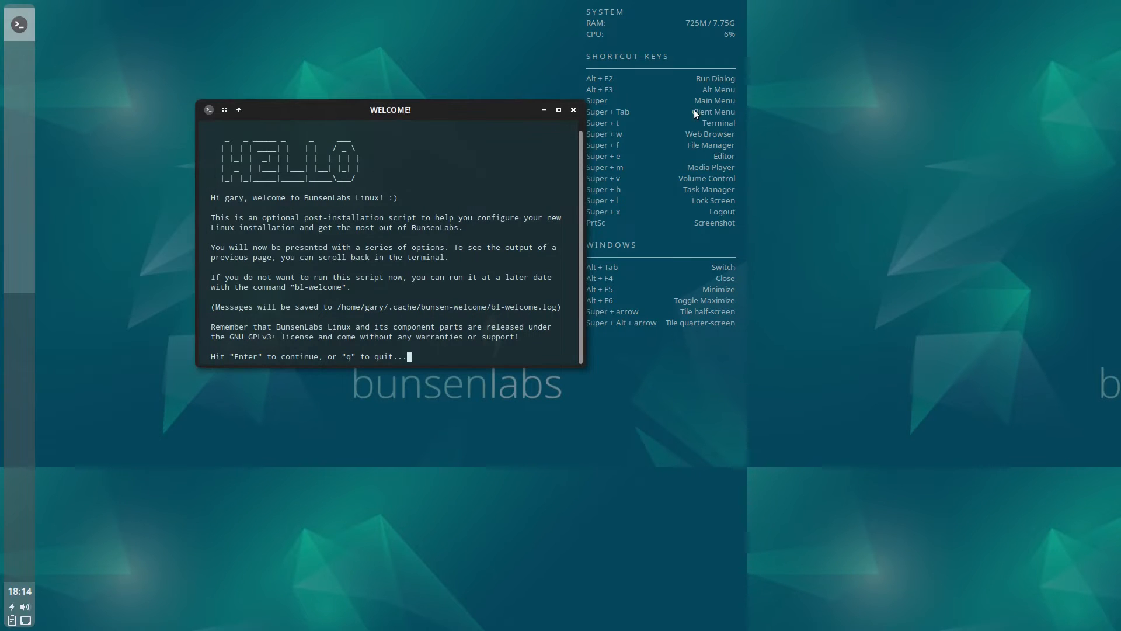
right_click(675, 367)
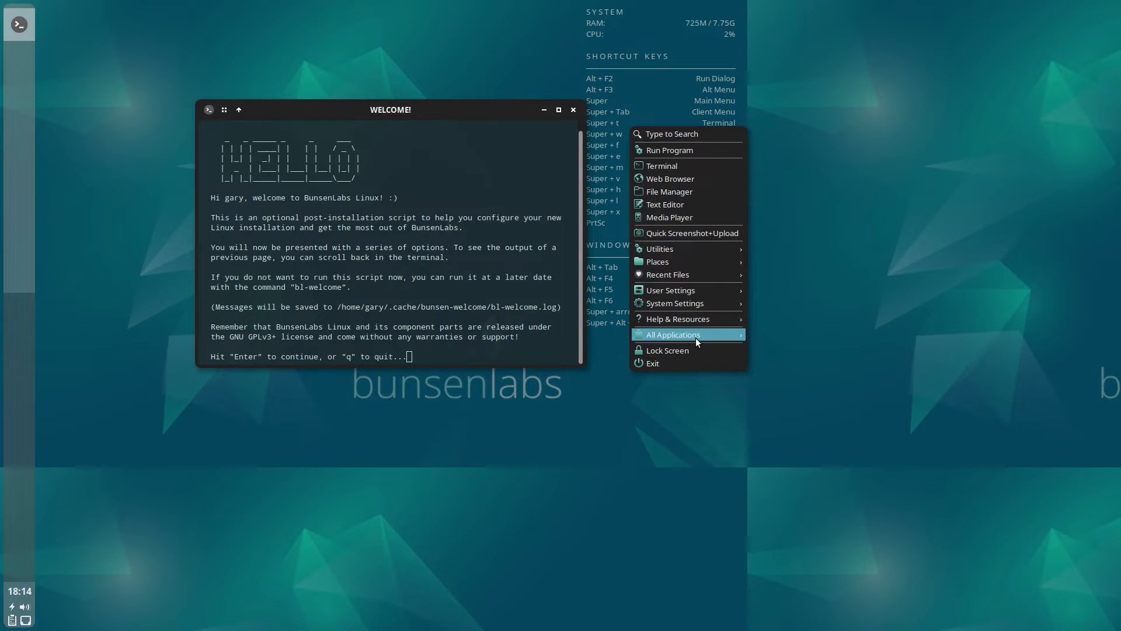
mouse_move(695, 340)
mouse_move(698, 292)
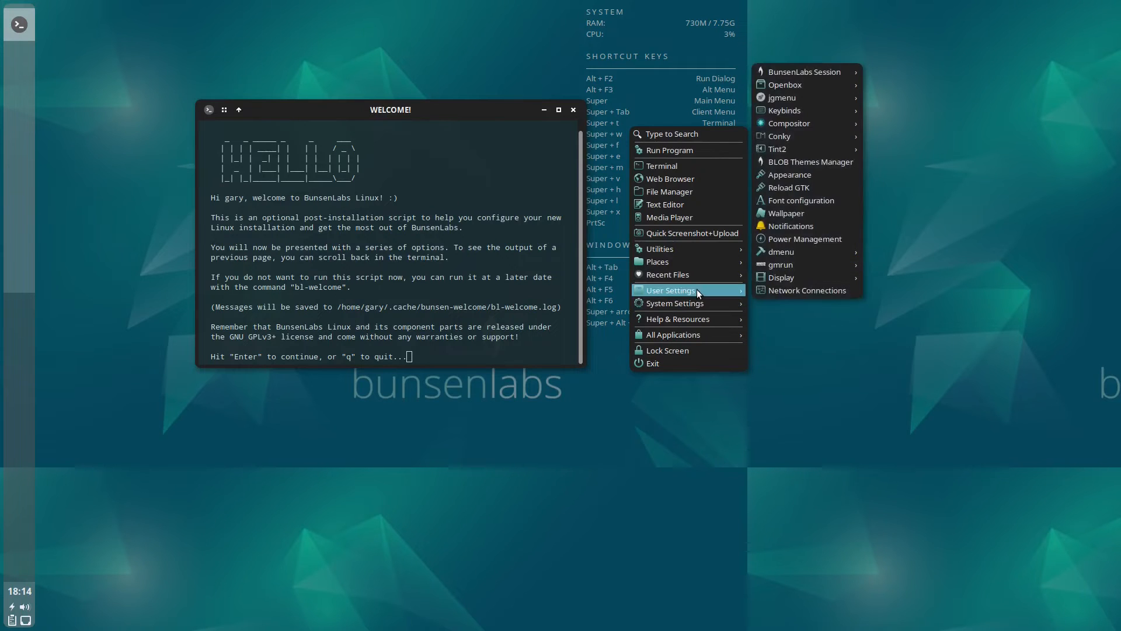
mouse_move(818, 138)
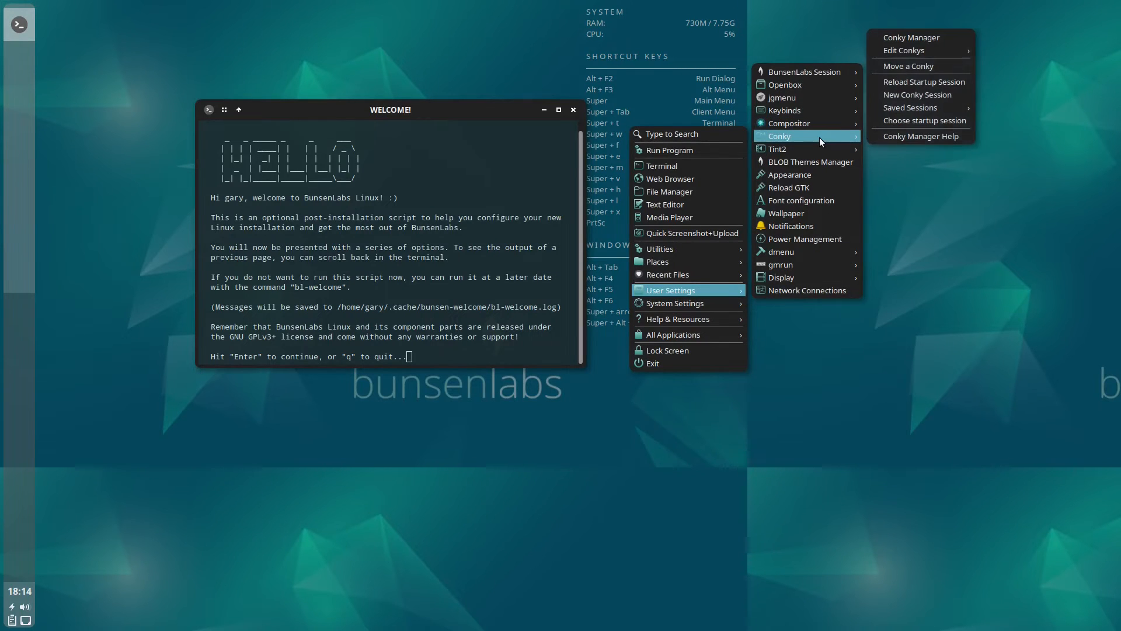
click(941, 85)
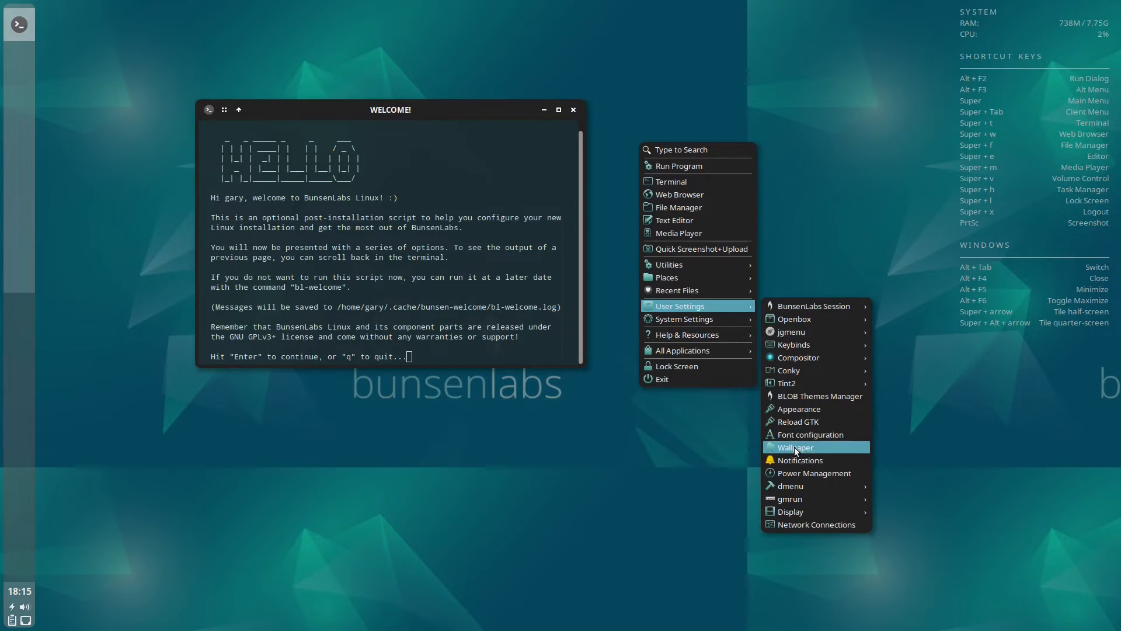
Apply Boron-Emerald-logo-1920x1080.png as the full-screen wallpaper in Nitrogen with Zoomed Fill, and close Nitrogen.
click(794, 446)
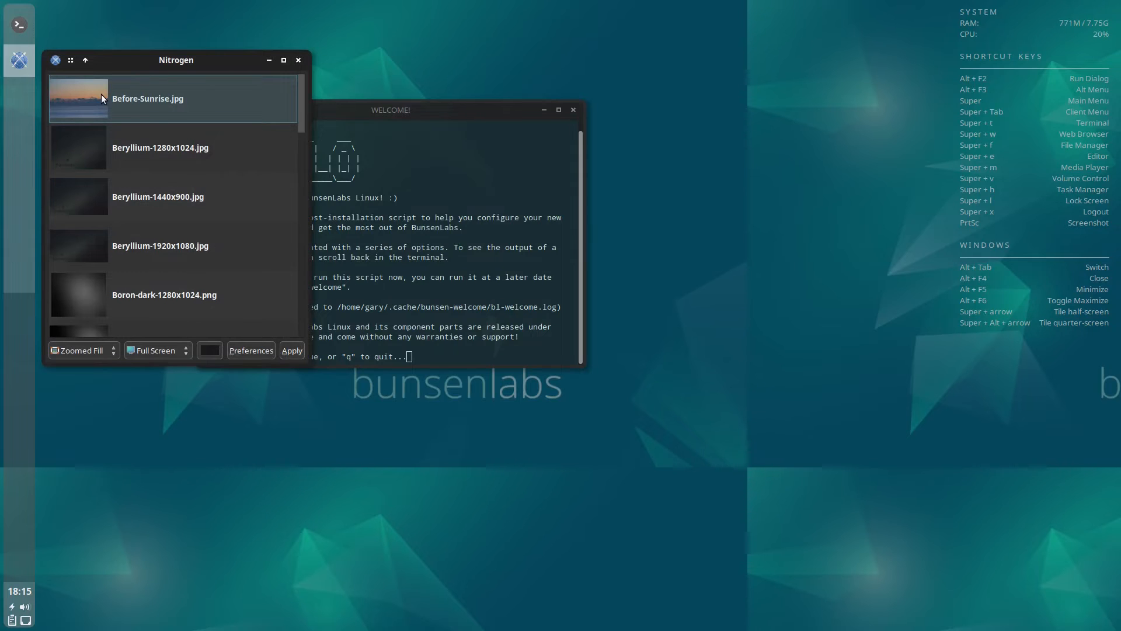
drag(216, 58, 354, 84)
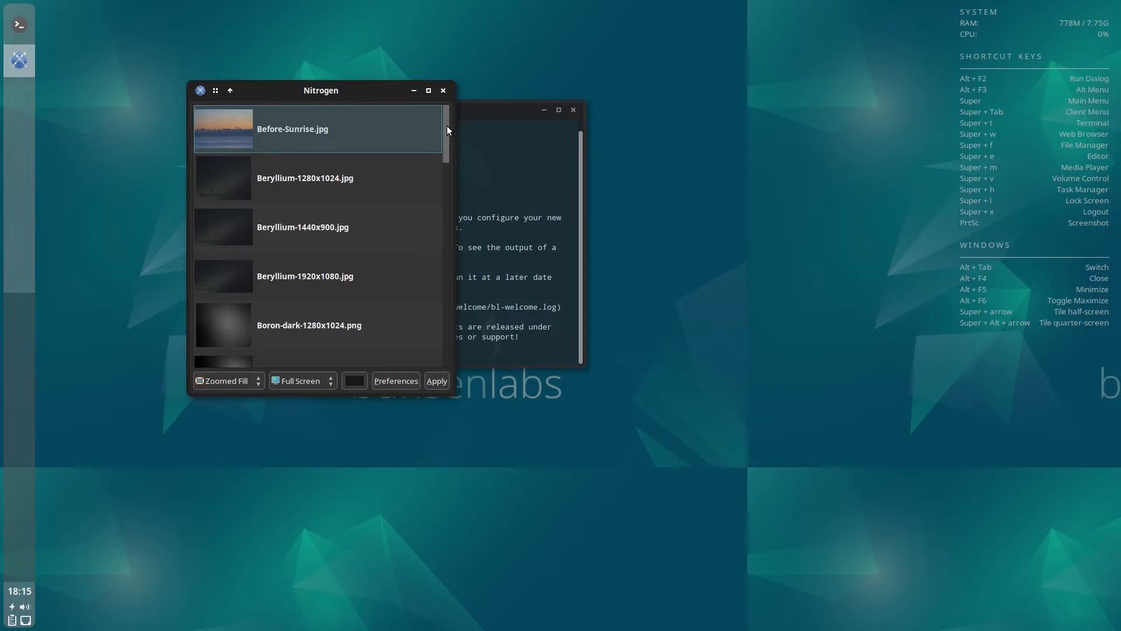
drag(447, 127, 447, 222)
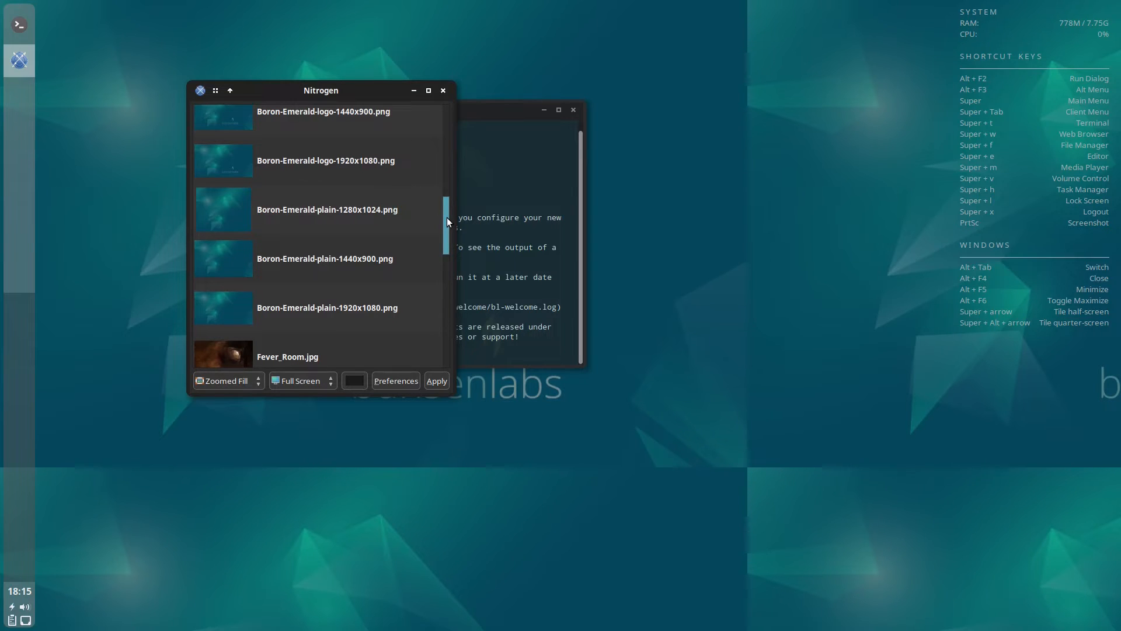
drag(446, 217, 444, 117)
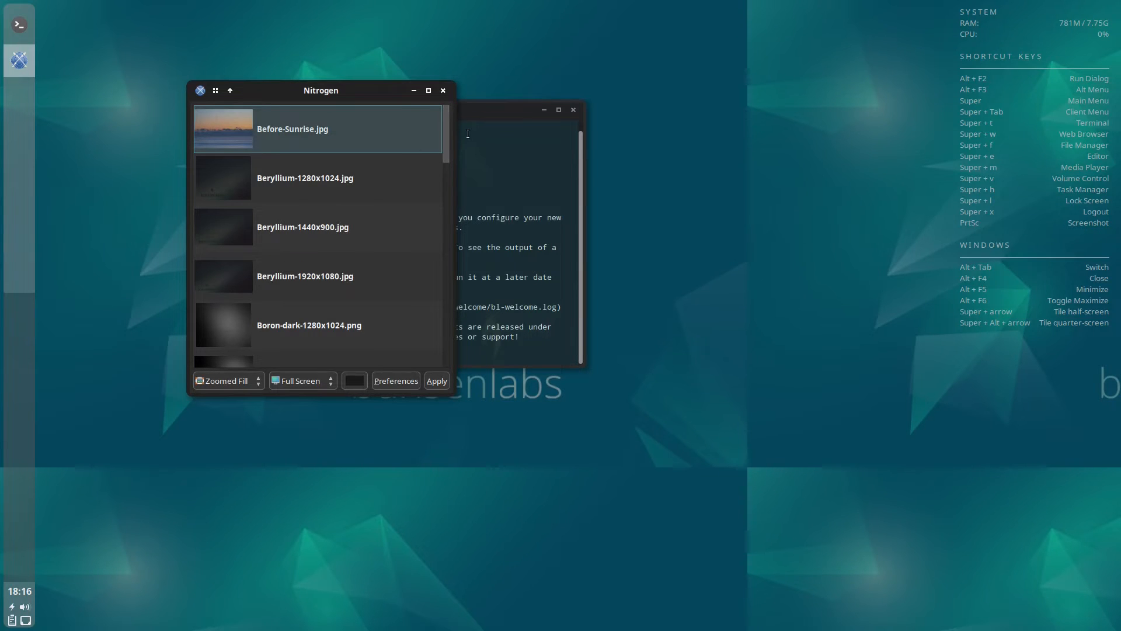
drag(446, 135, 449, 202)
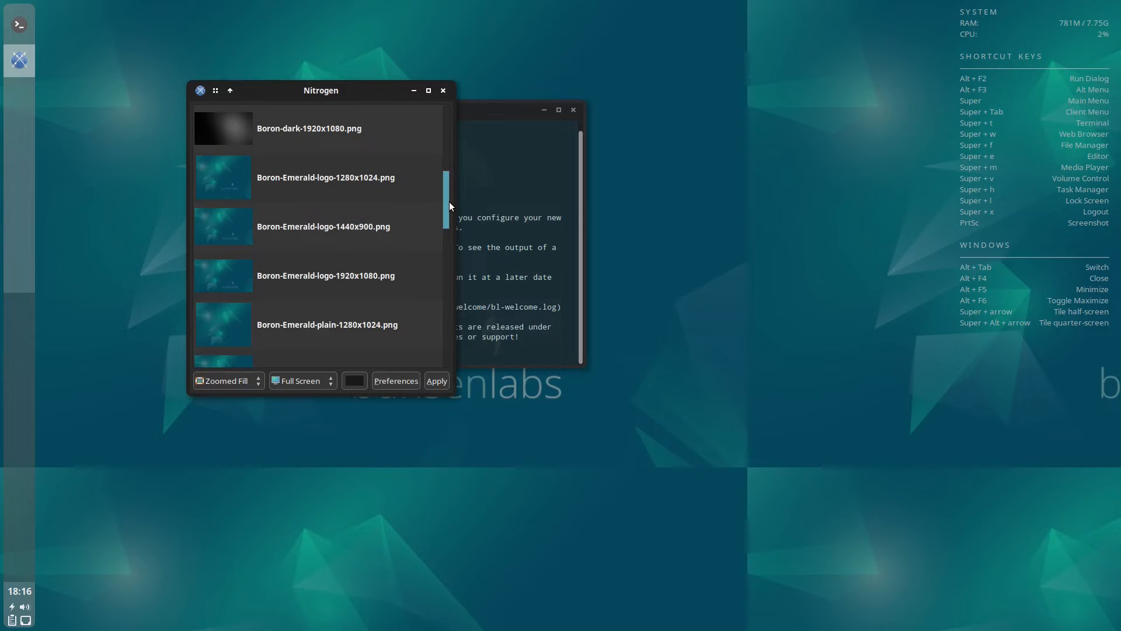
click(345, 279)
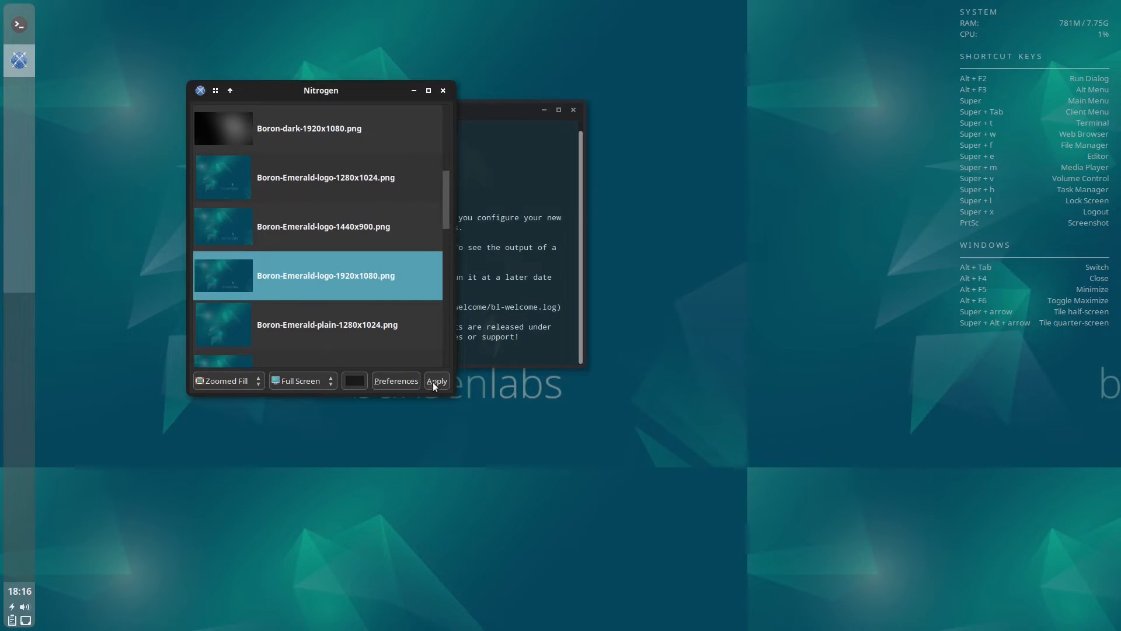
click(440, 383)
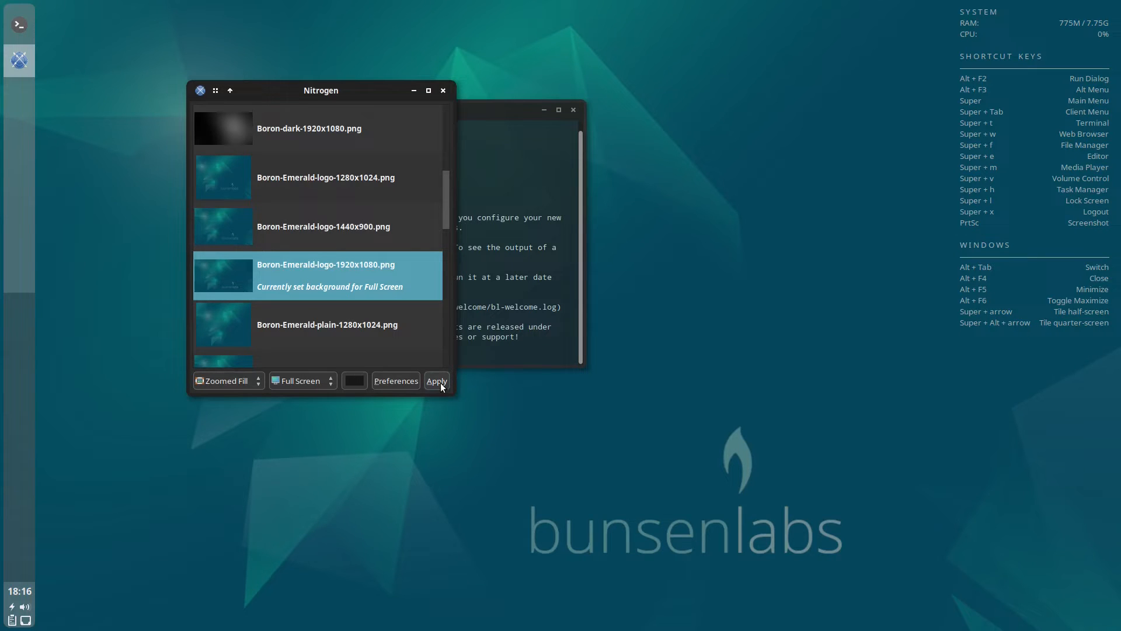
click(442, 91)
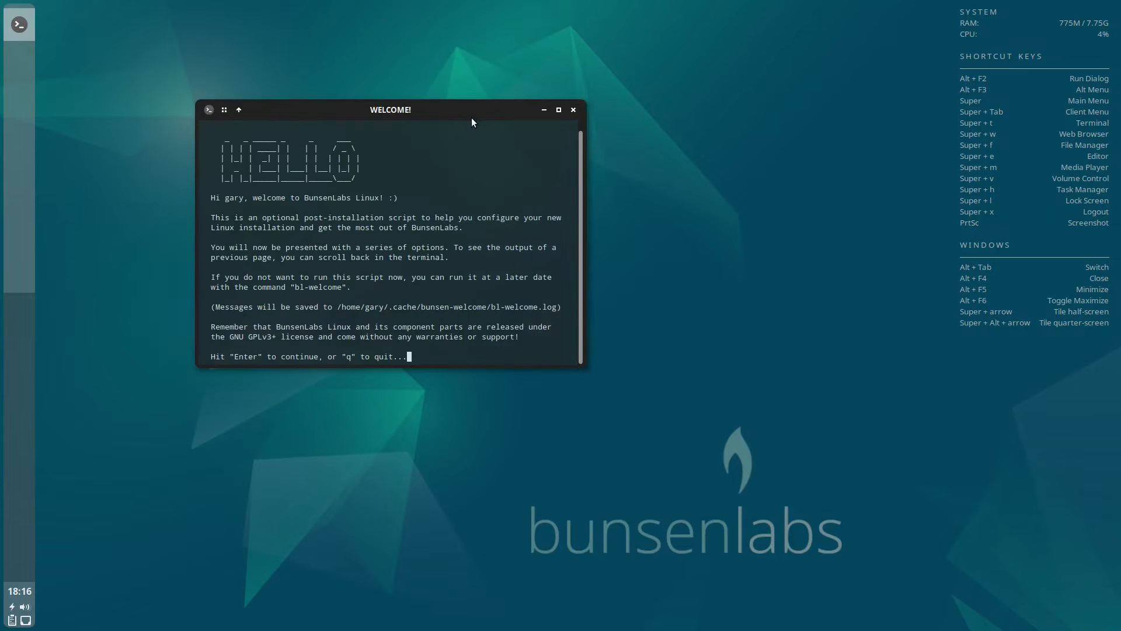
Move the WELCOME! terminal nearer the screen's centre and continue its post-installation script, entering the sudo password.
drag(433, 111, 581, 110)
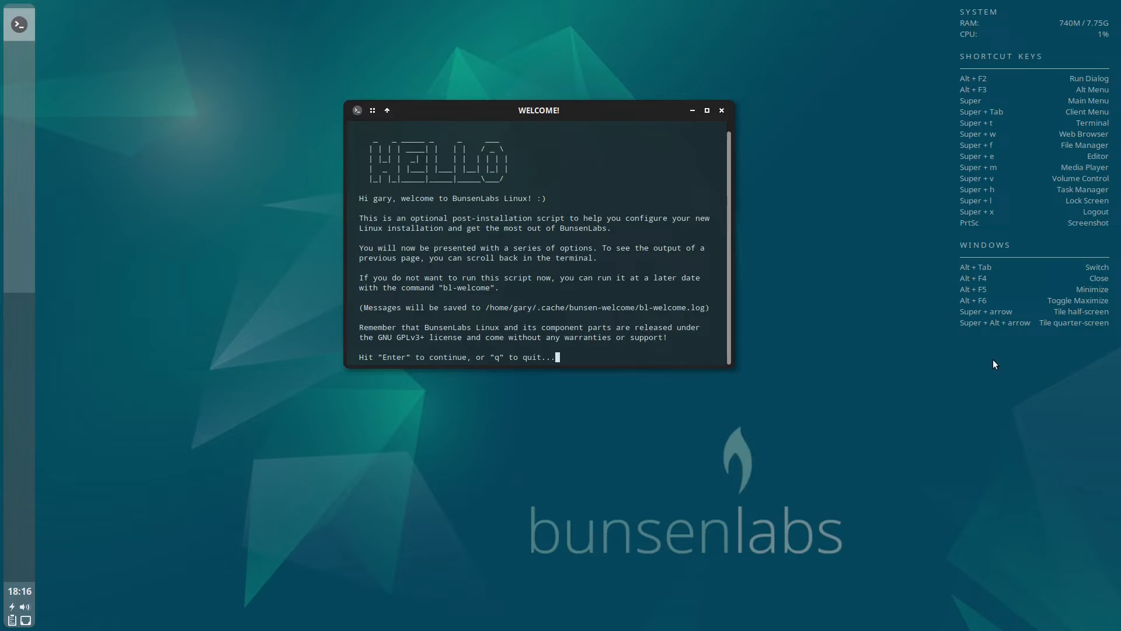
key(Return)
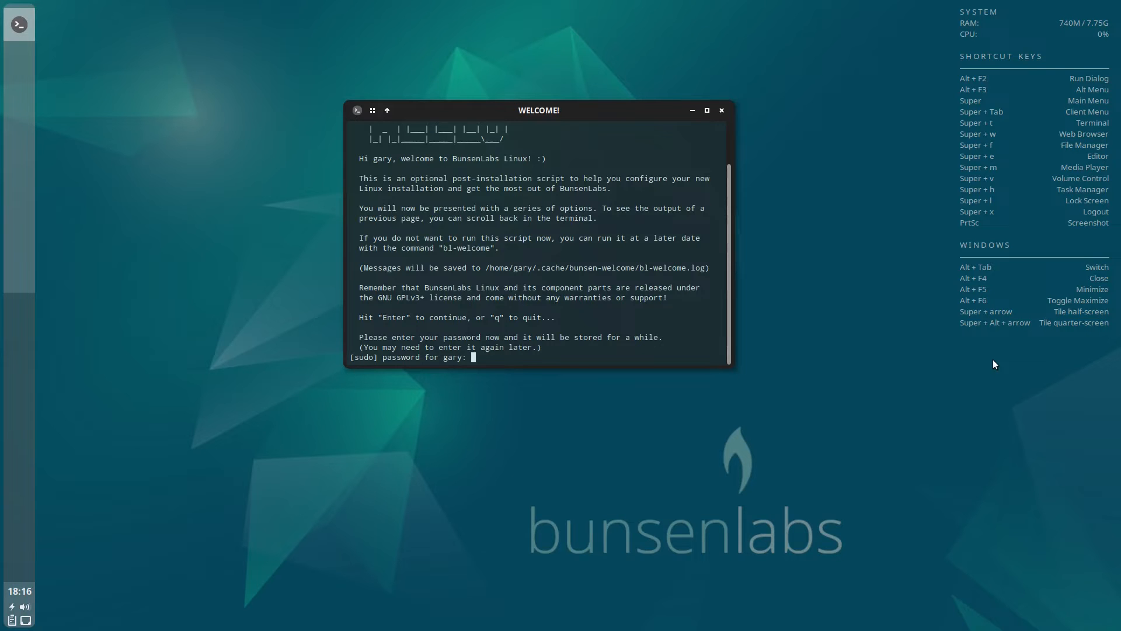
key(Return)
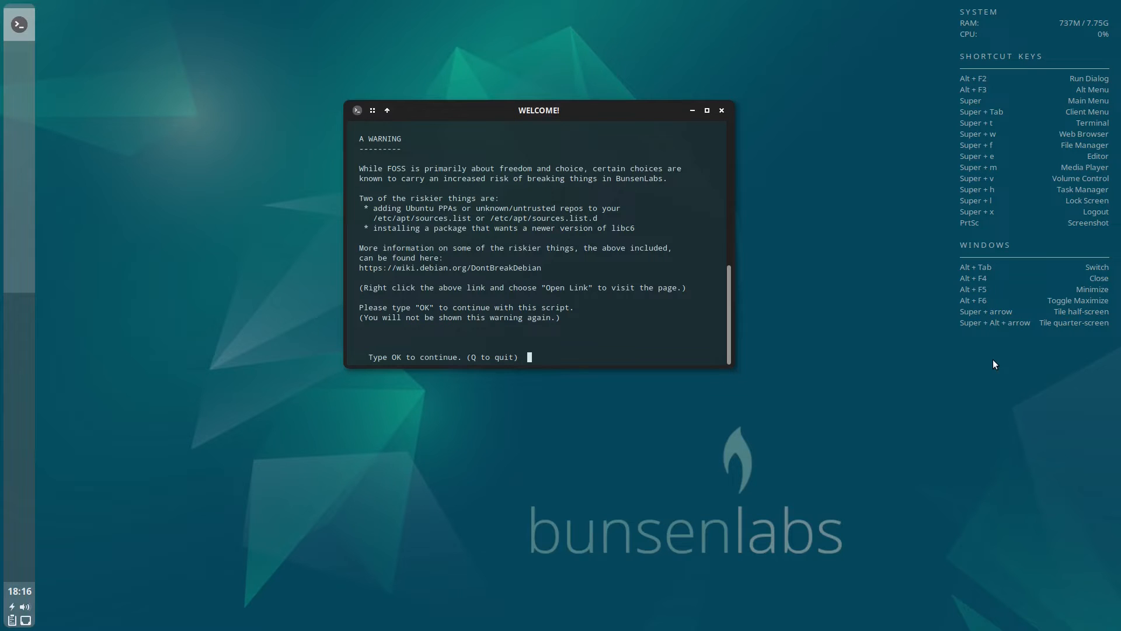
Acknowledge the script's risk warning with OK and agree to upgrade the system packages.
text(OK)
key(Return)
text(Y)
key(Return)
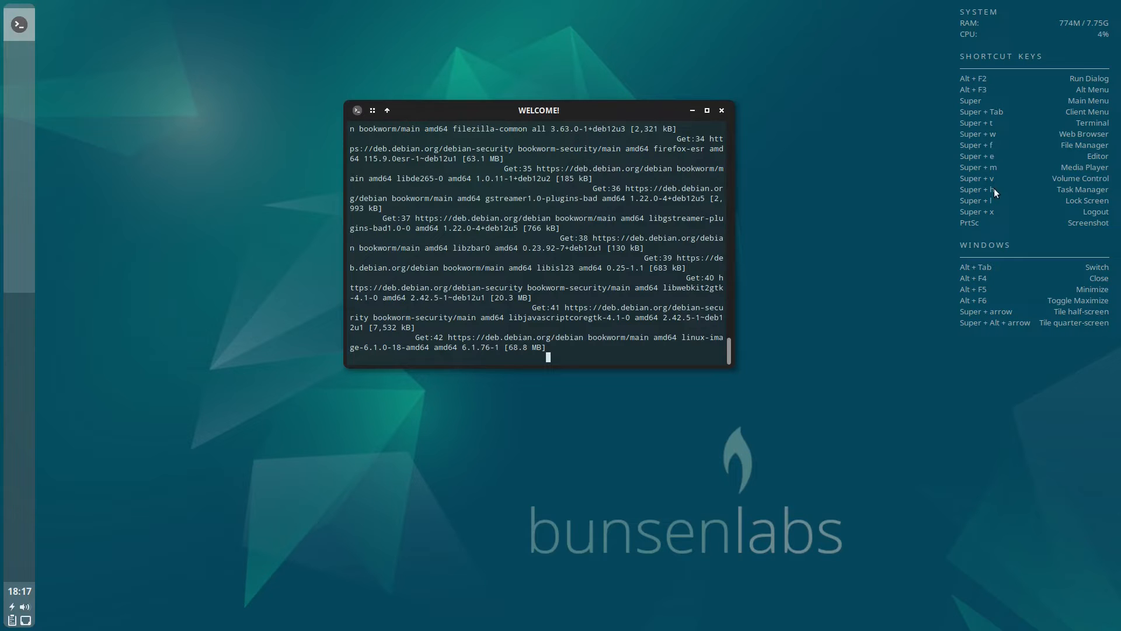
Look at the desktop's main menu and workspace window list, and briefly open a terminal, closing each again.
right_click(911, 271)
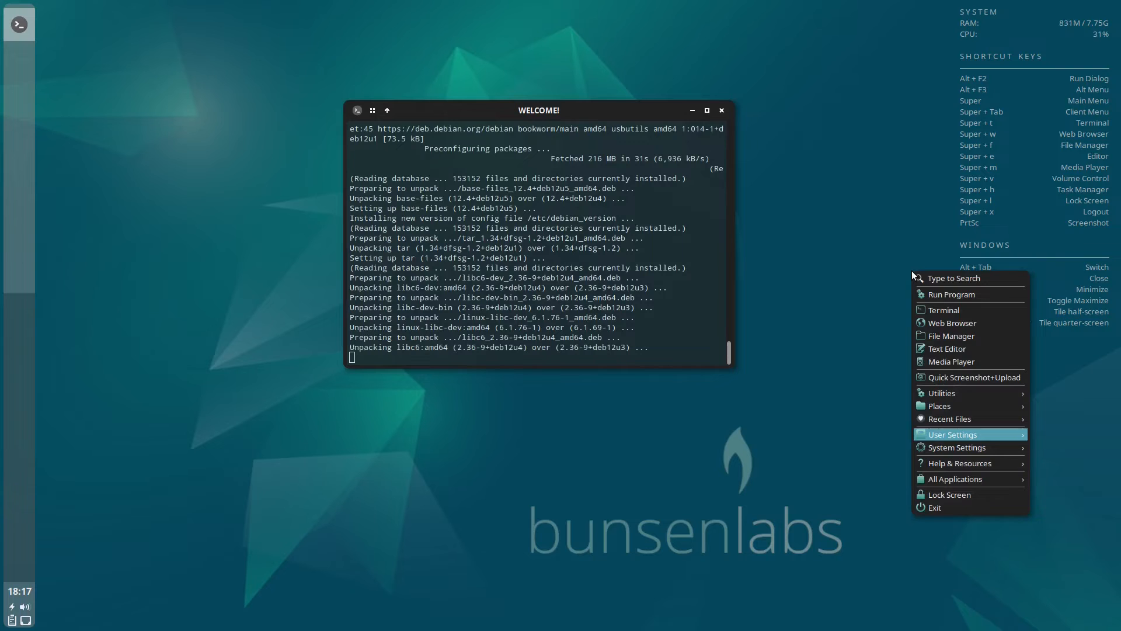
click(819, 176)
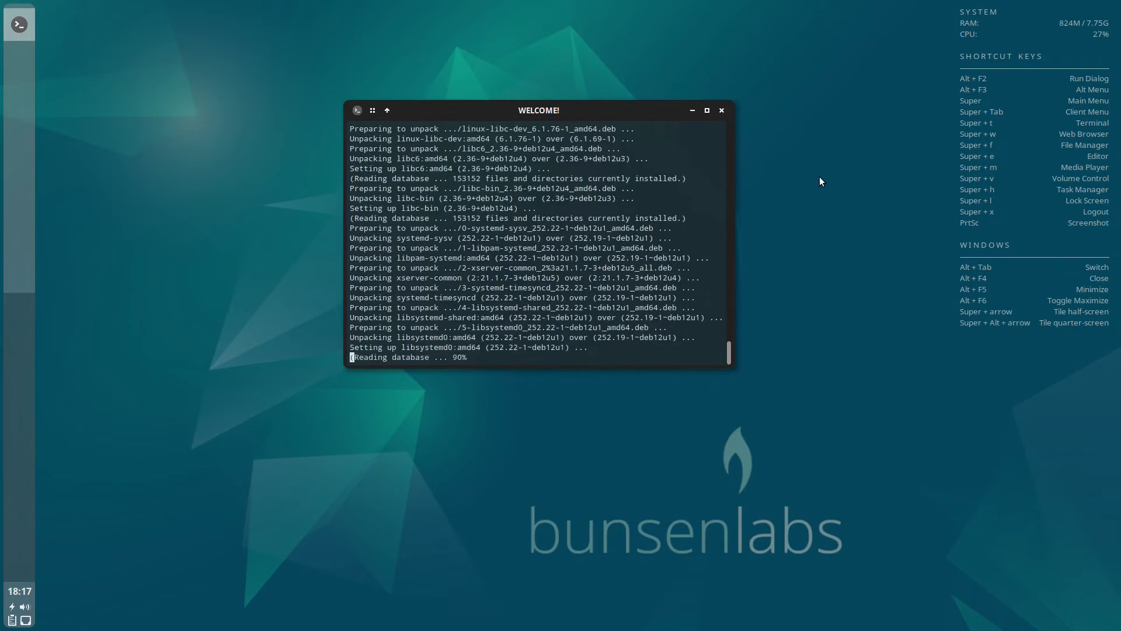
middle_click(819, 177)
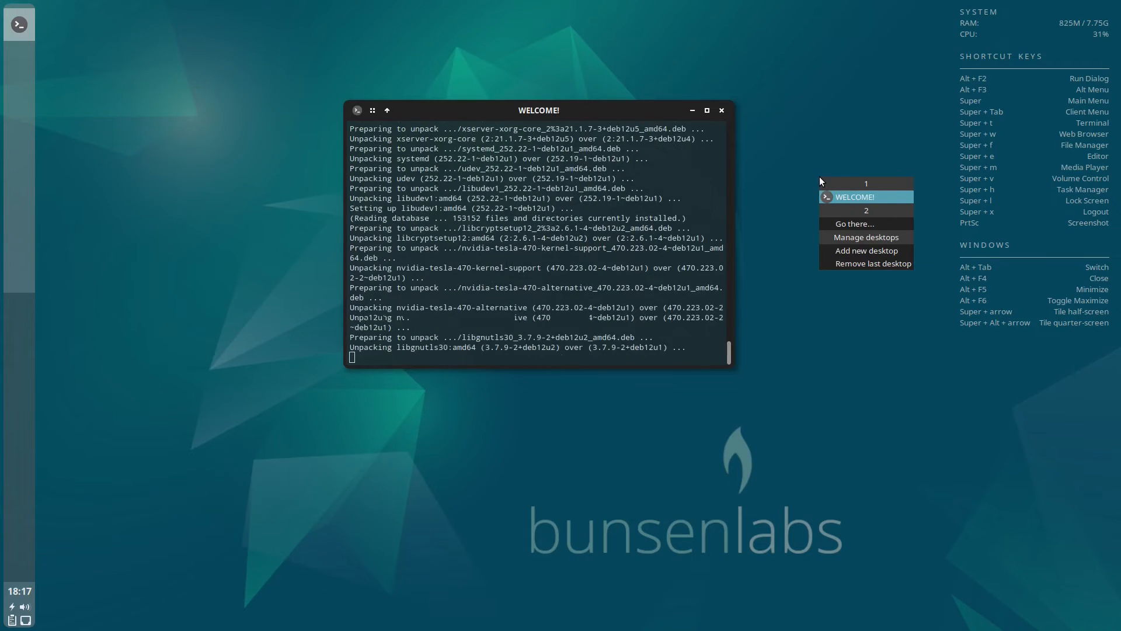
click(844, 109)
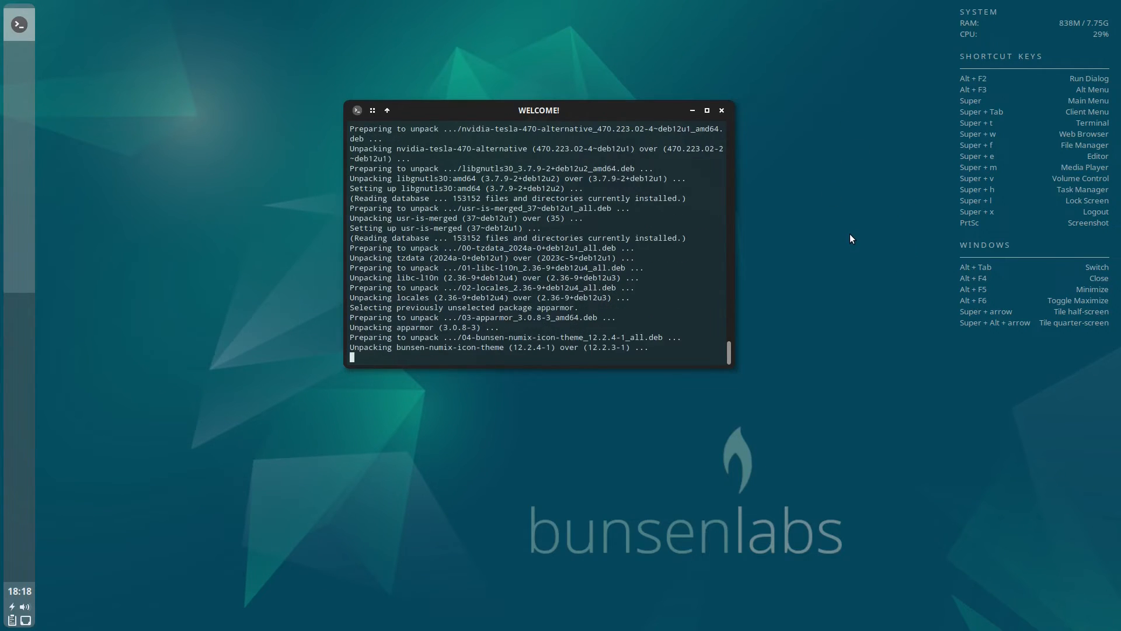
key(super+t)
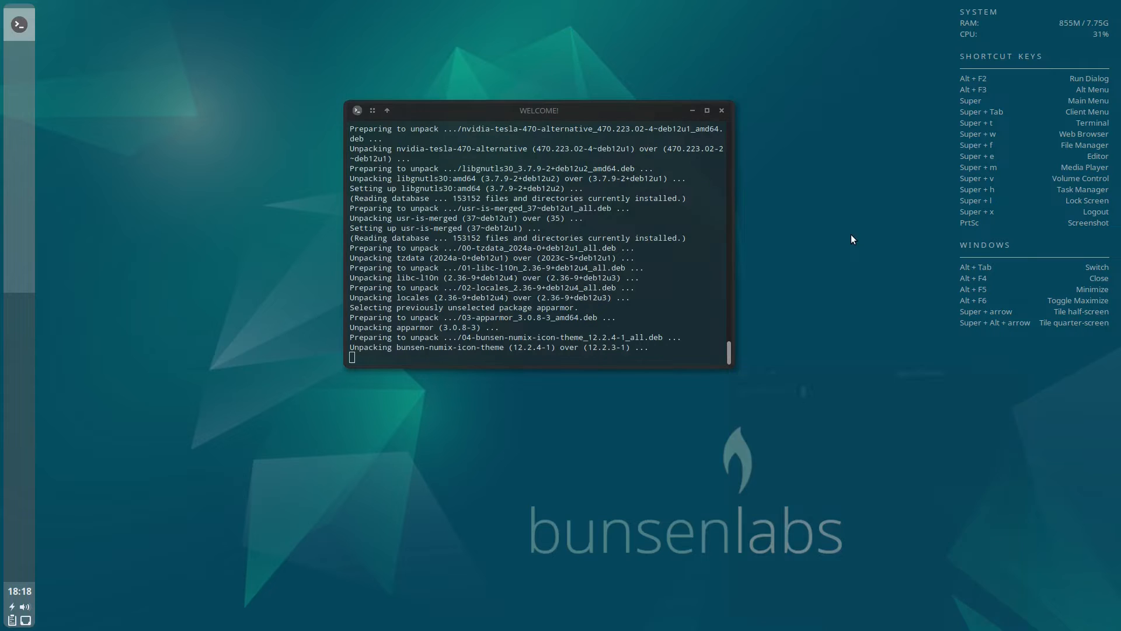
click(1112, 376)
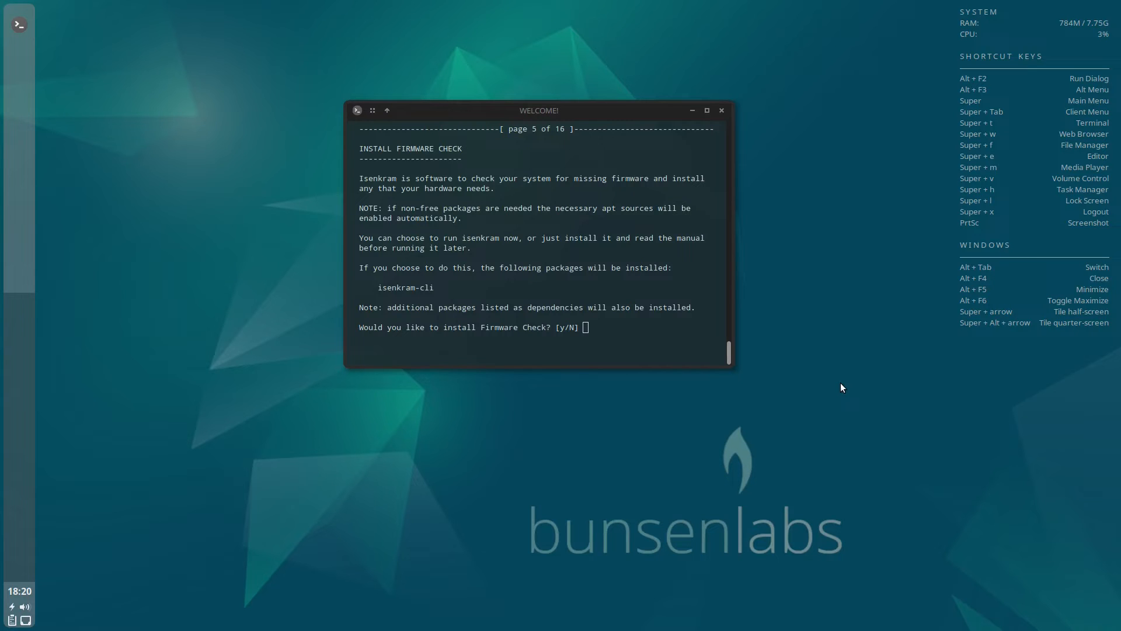
Choose to install Firmware Check (isenkram-cli) and the Apt Update Checker in the welcome script.
click(665, 336)
text(y)
key(Return)
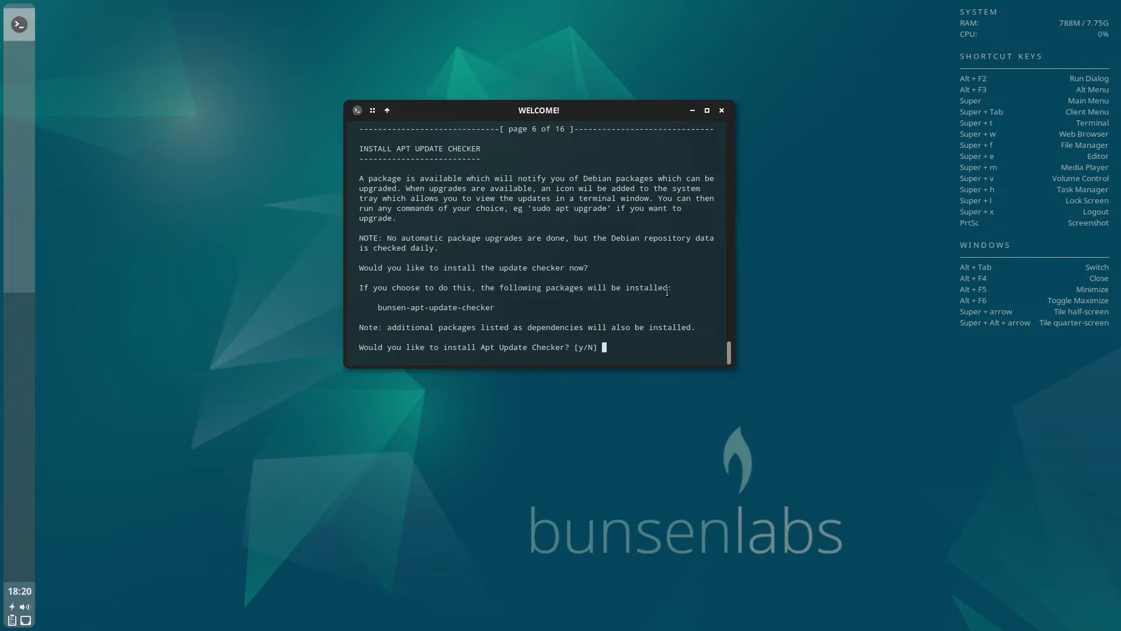
text(y)
key(Return)
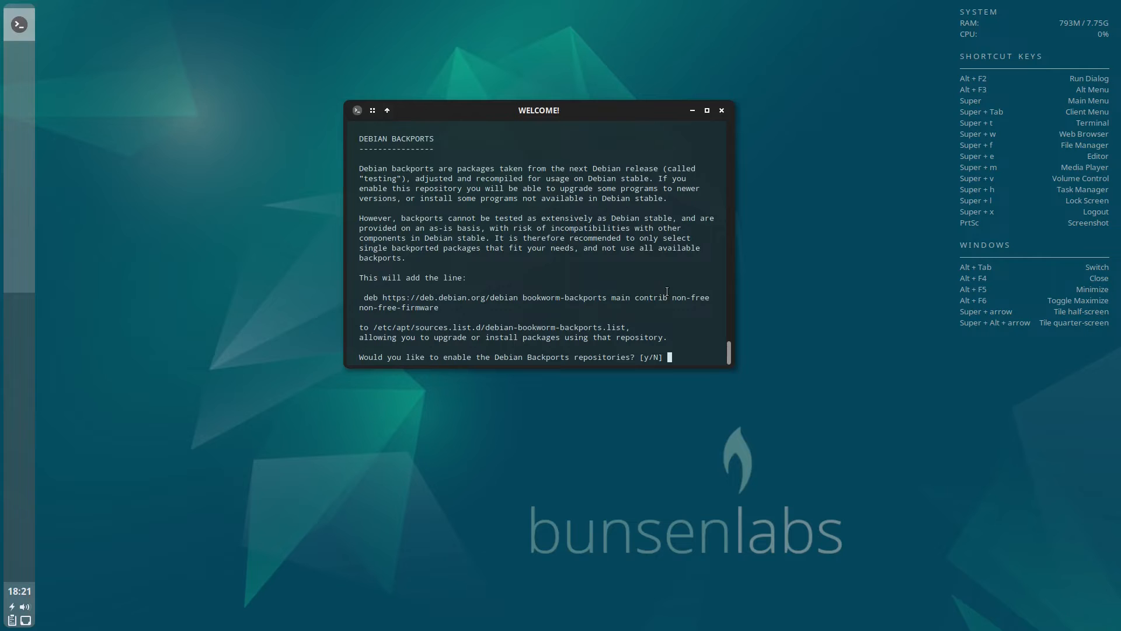
Enable both the Debian Backports and the BunsenLabs Backports repositories.
text(y)
key(Return)
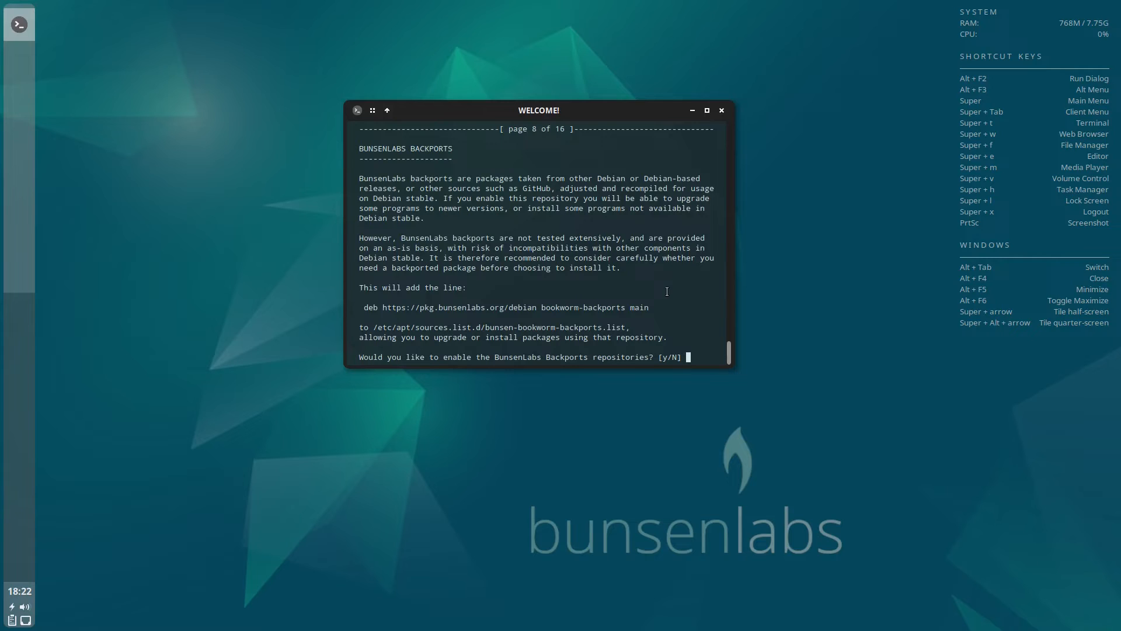
text(y)
key(Return)
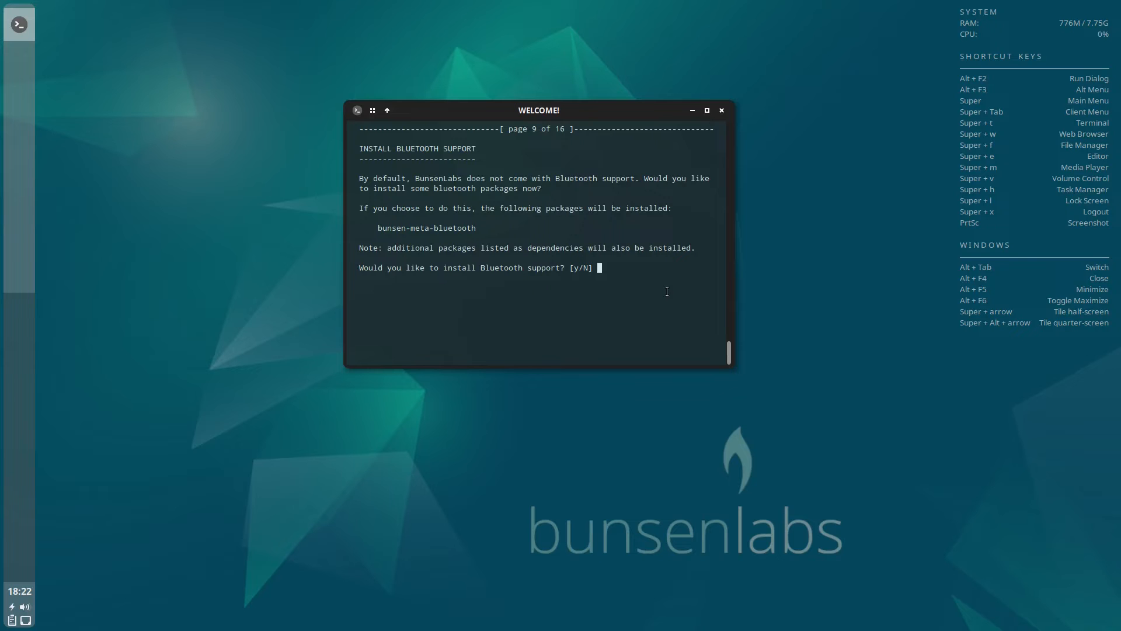
Choose to install Bluetooth support (bunsen-meta-bluetooth) and Java support (bunsen-meta-java).
text(y)
key(Return)
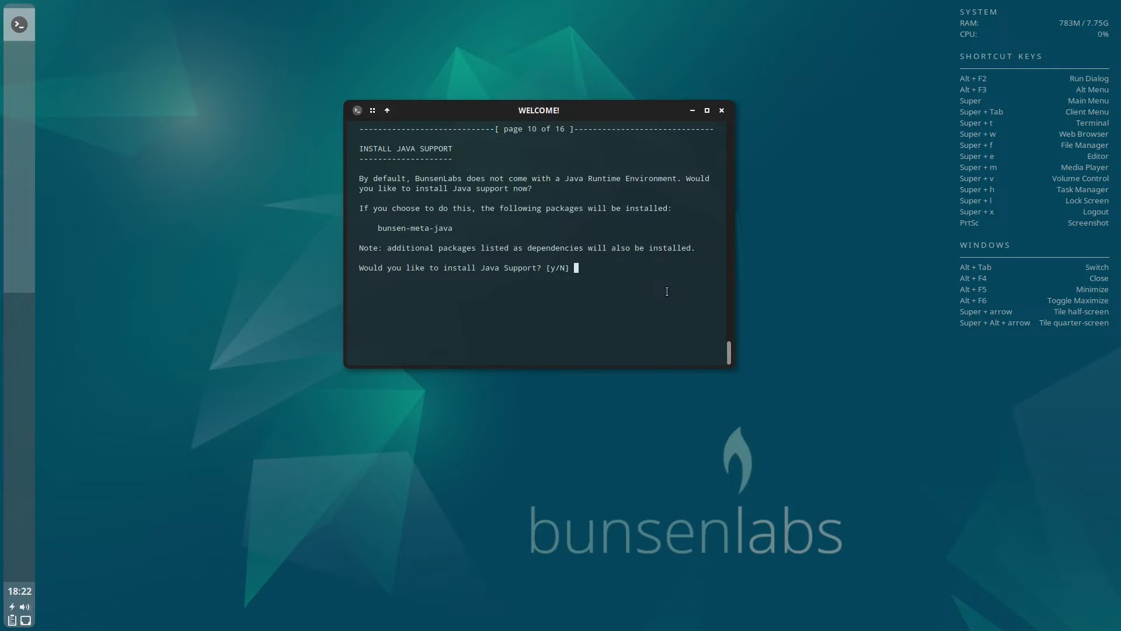
text(y)
key(Return)
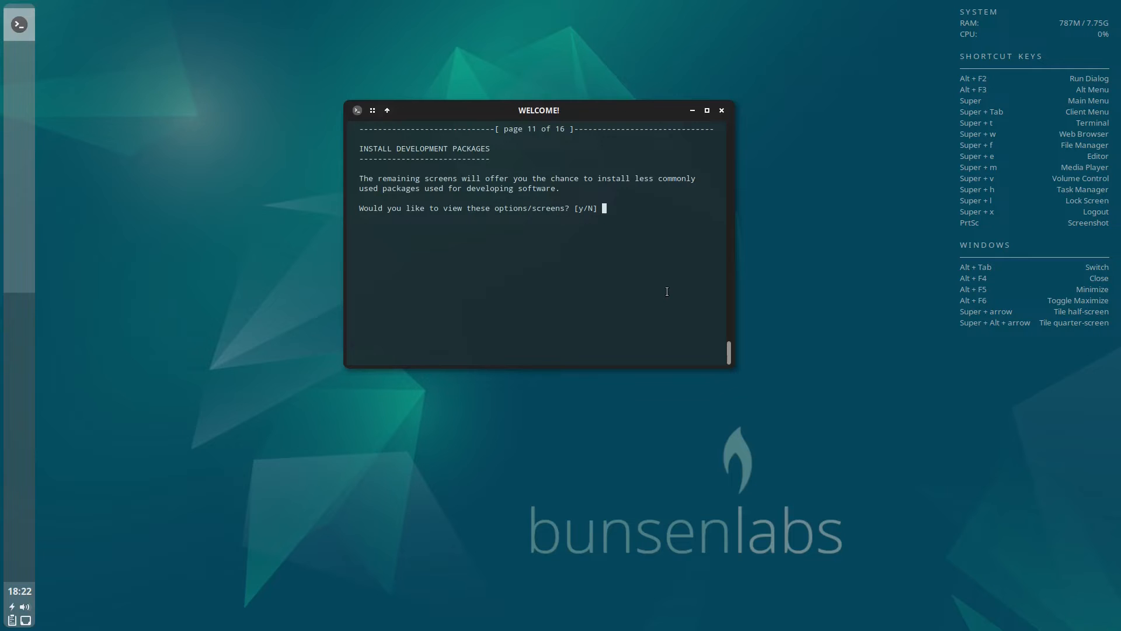
View the development package options and decline the version control tools, LAMP stack and Debian packaging tools.
text(y)
key(Return)
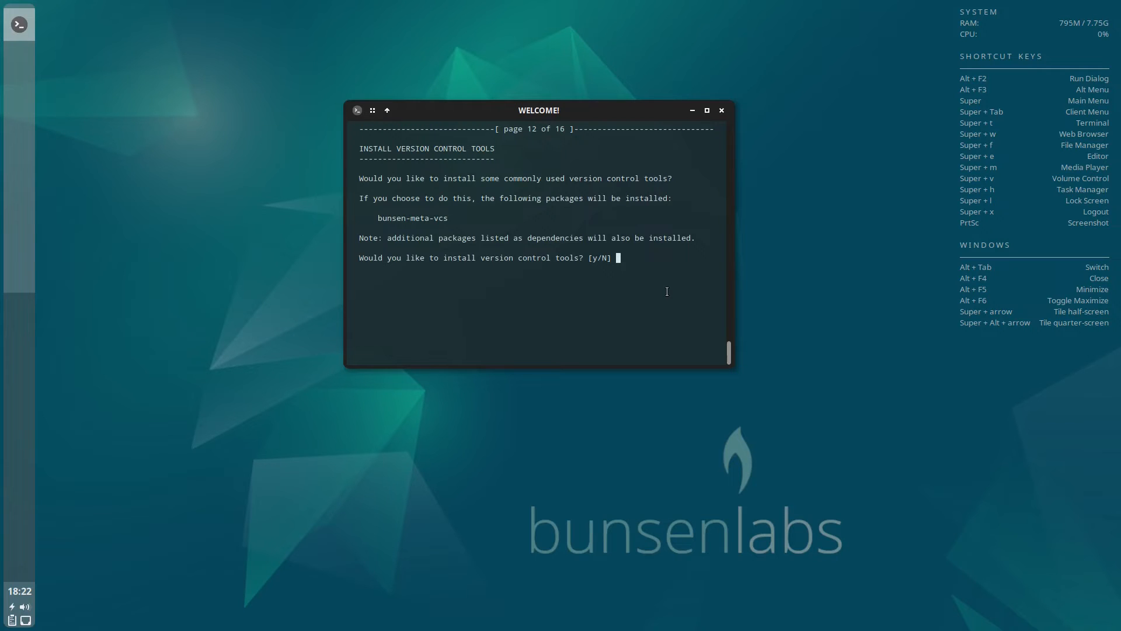
text(y)
key(Return)
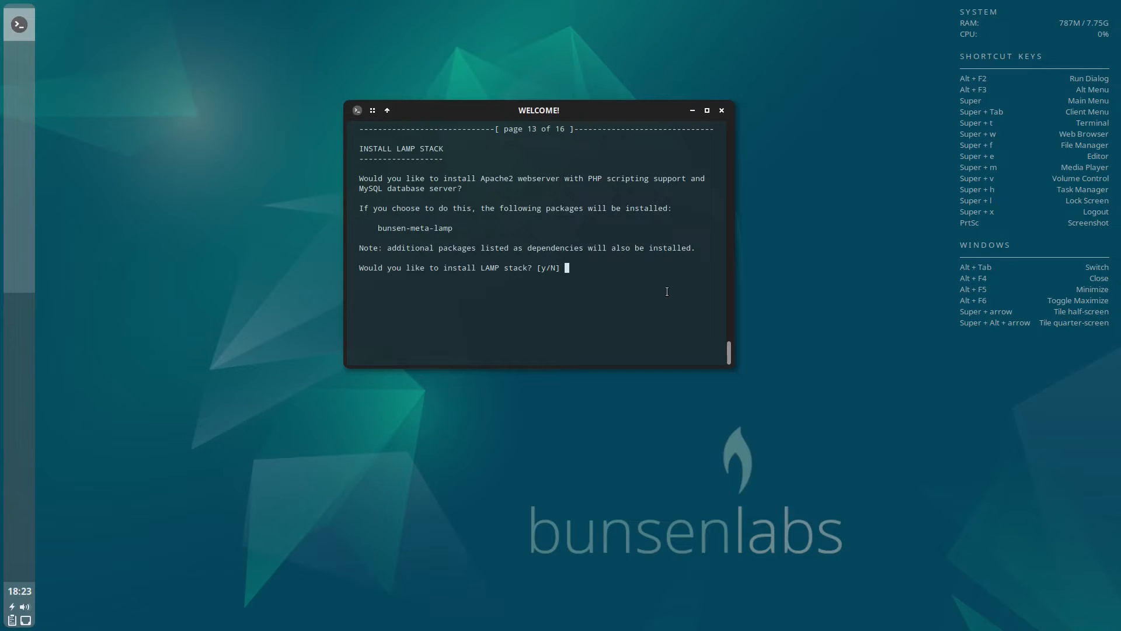
text(n)
key(Return)
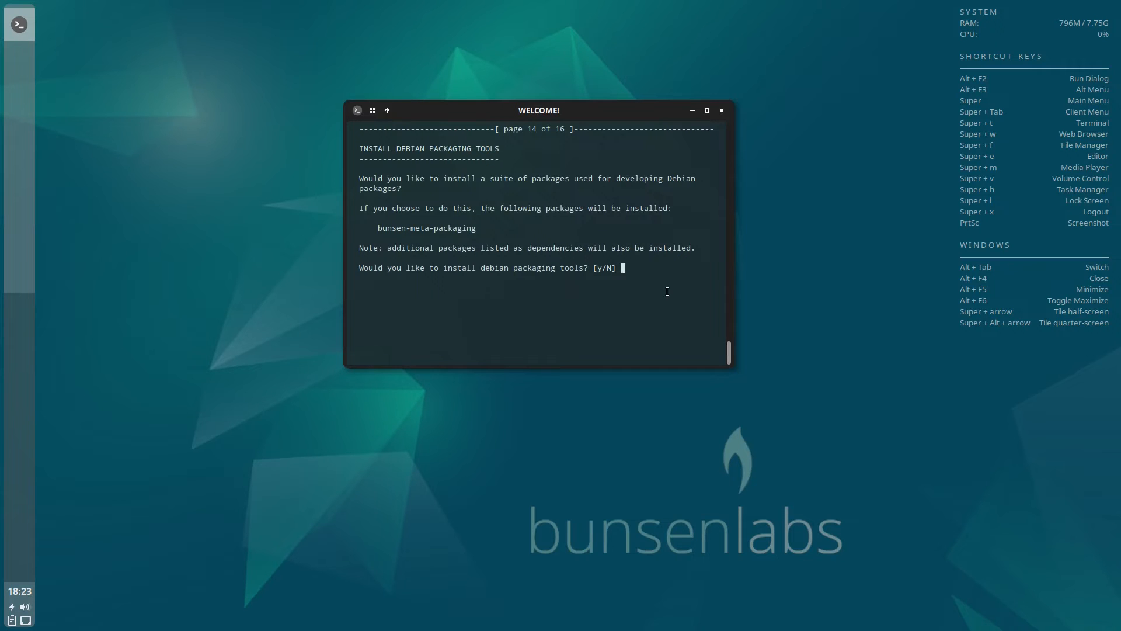
text(n)
key(Return)
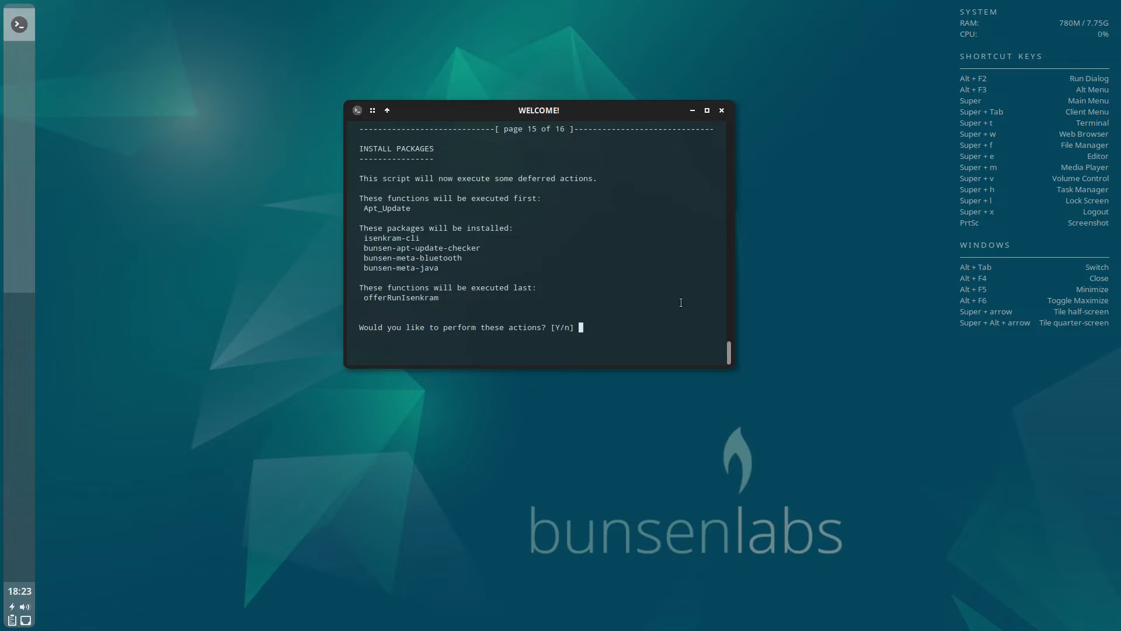
Perform the script's deferred update and package installation actions, and exit the finished welcome script.
text(y)
key(Return)
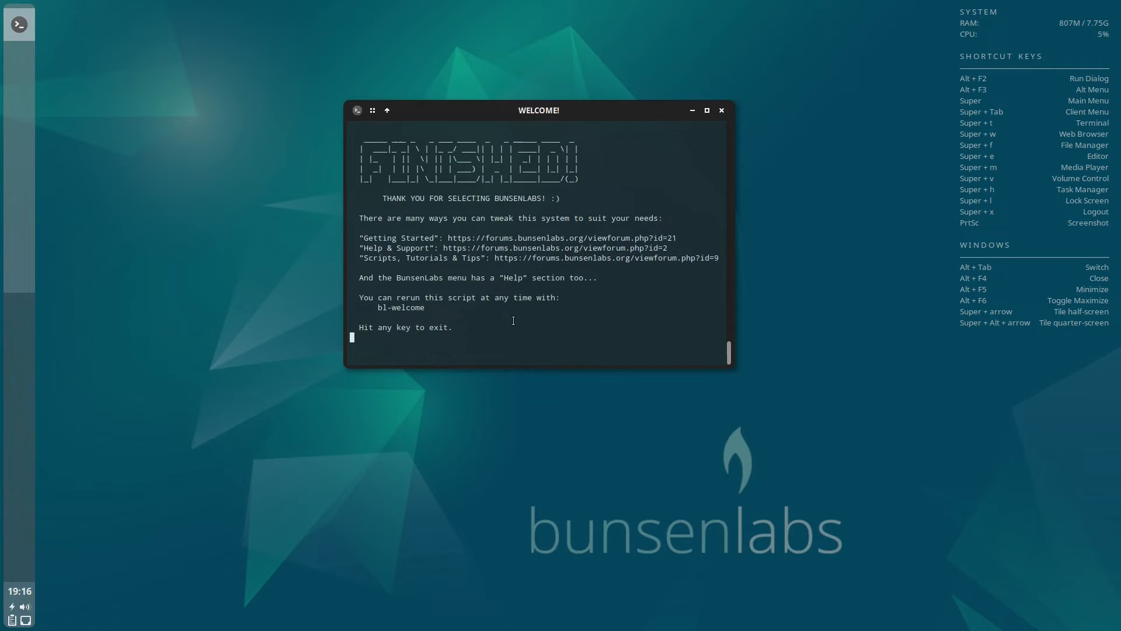
key(Return)
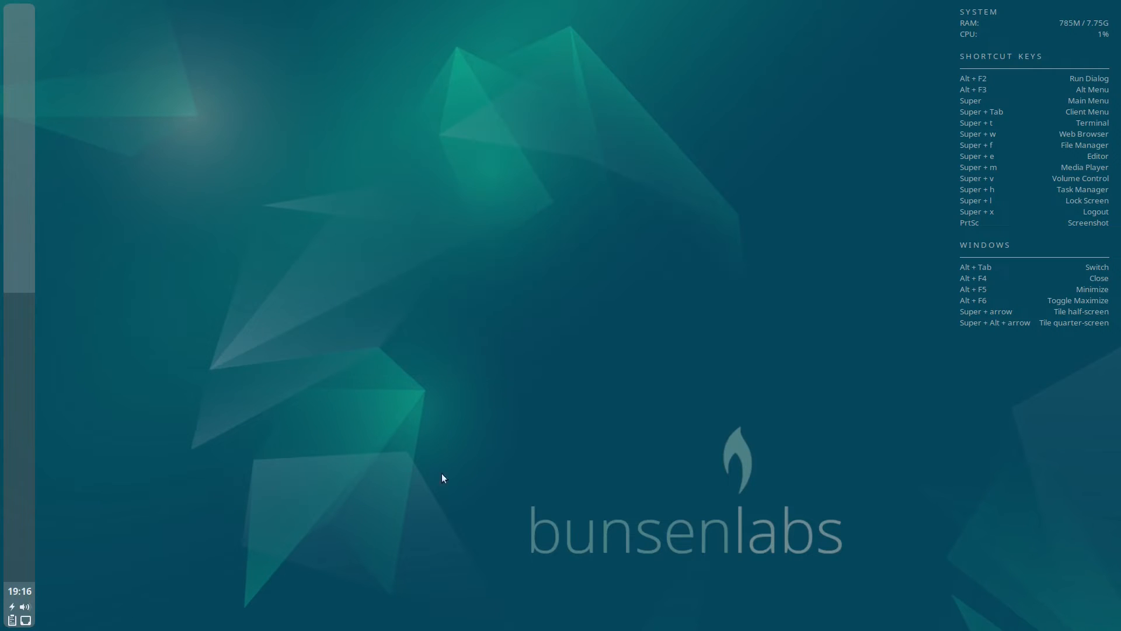
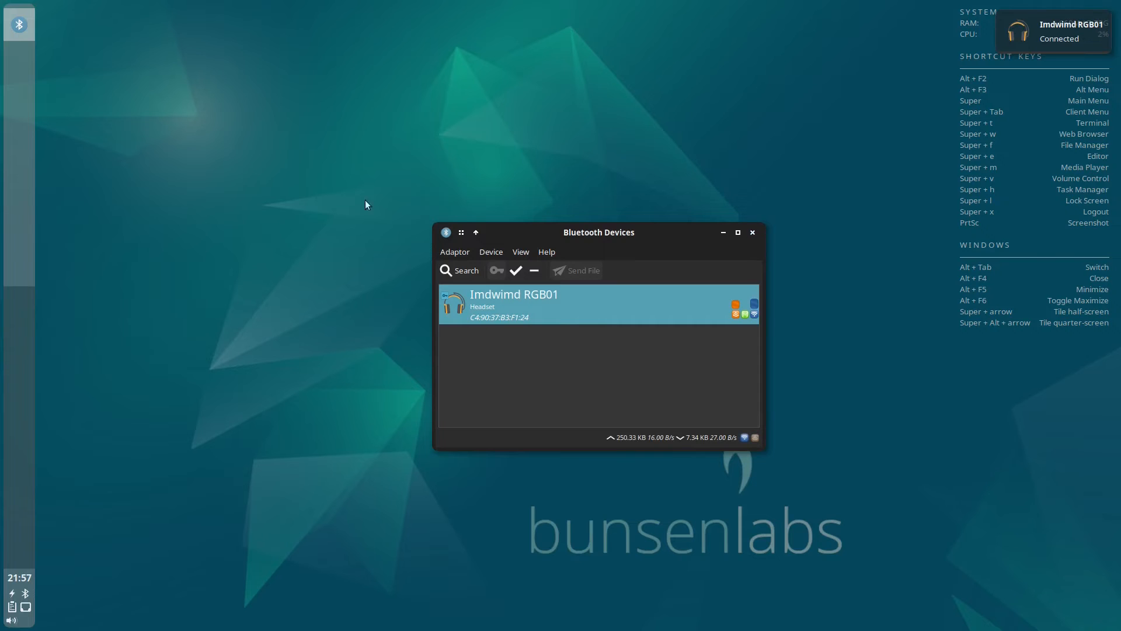
right_click(216, 127)
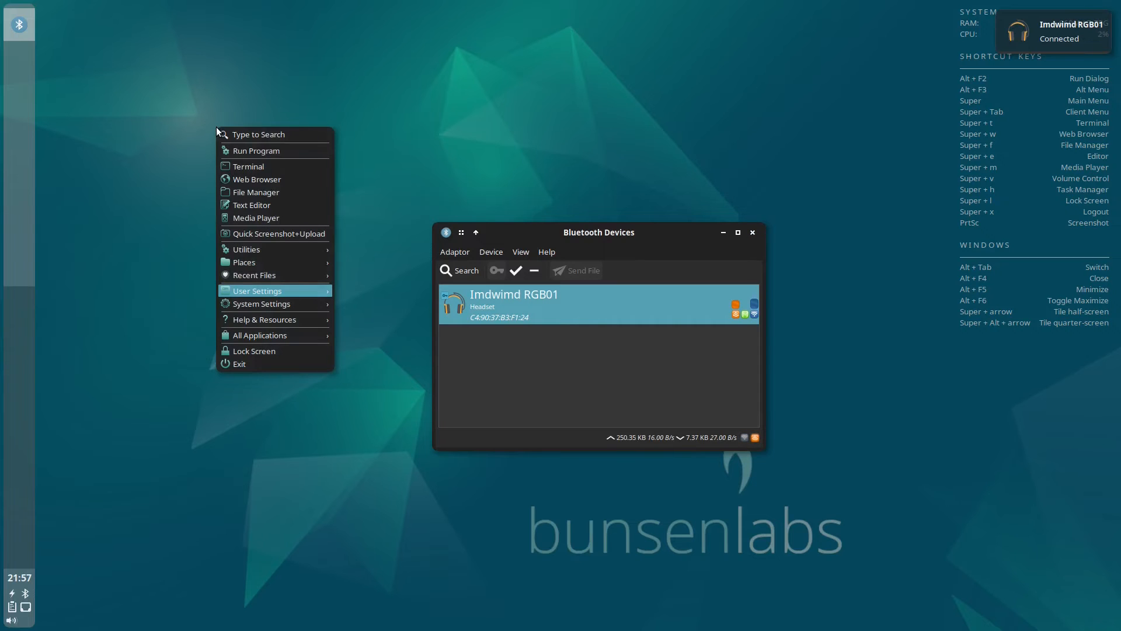
click(269, 180)
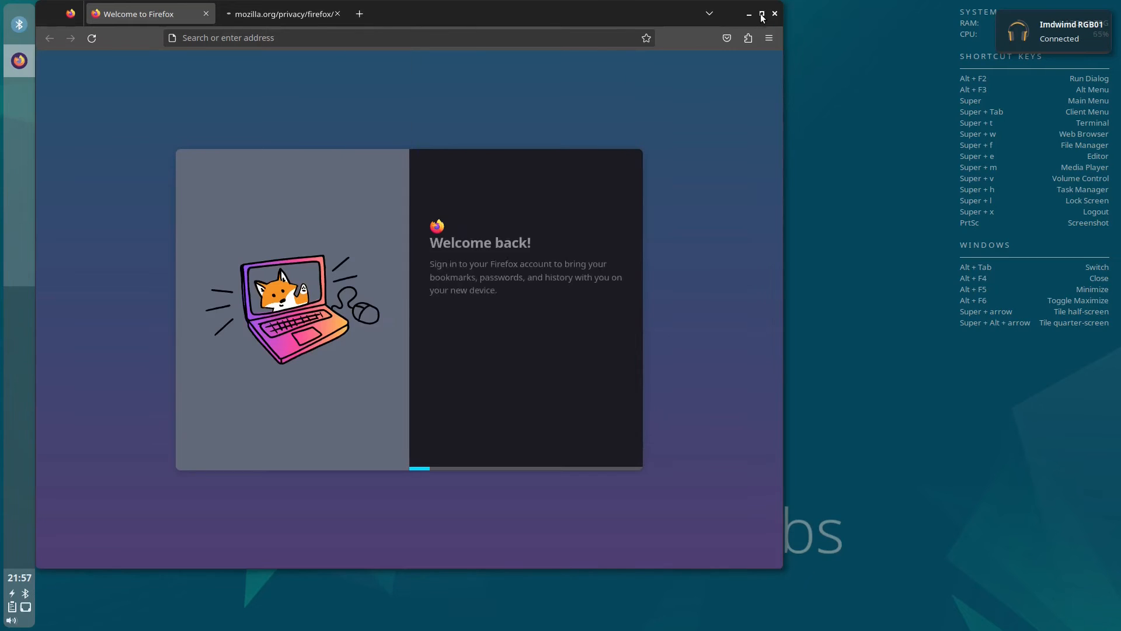
click(762, 17)
click(503, 35)
text(y)
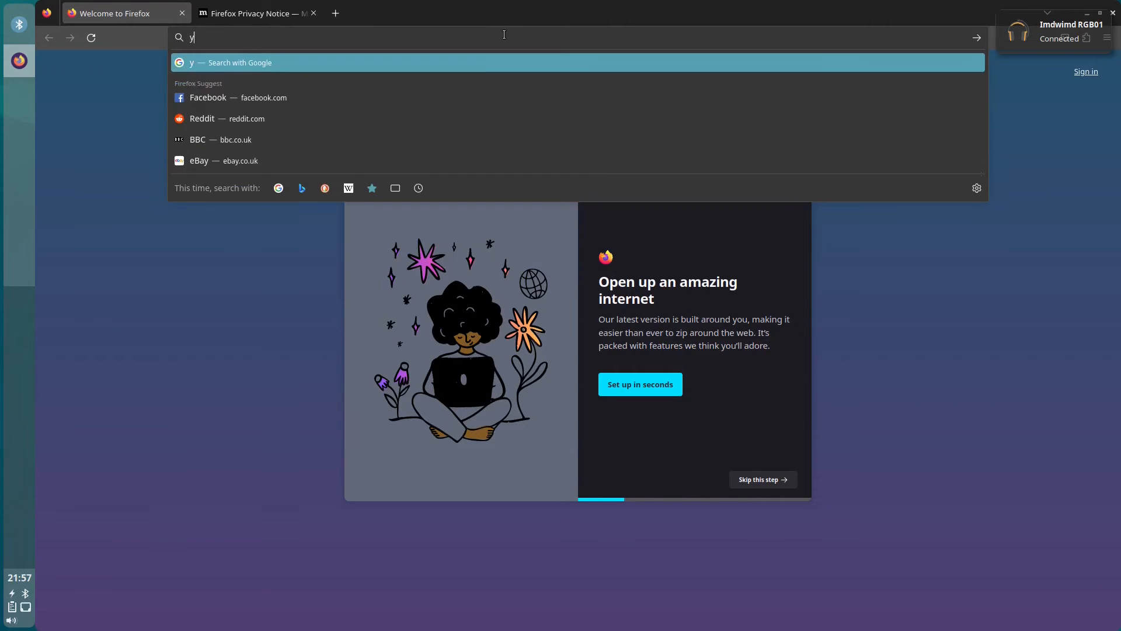
text(outube.com/)
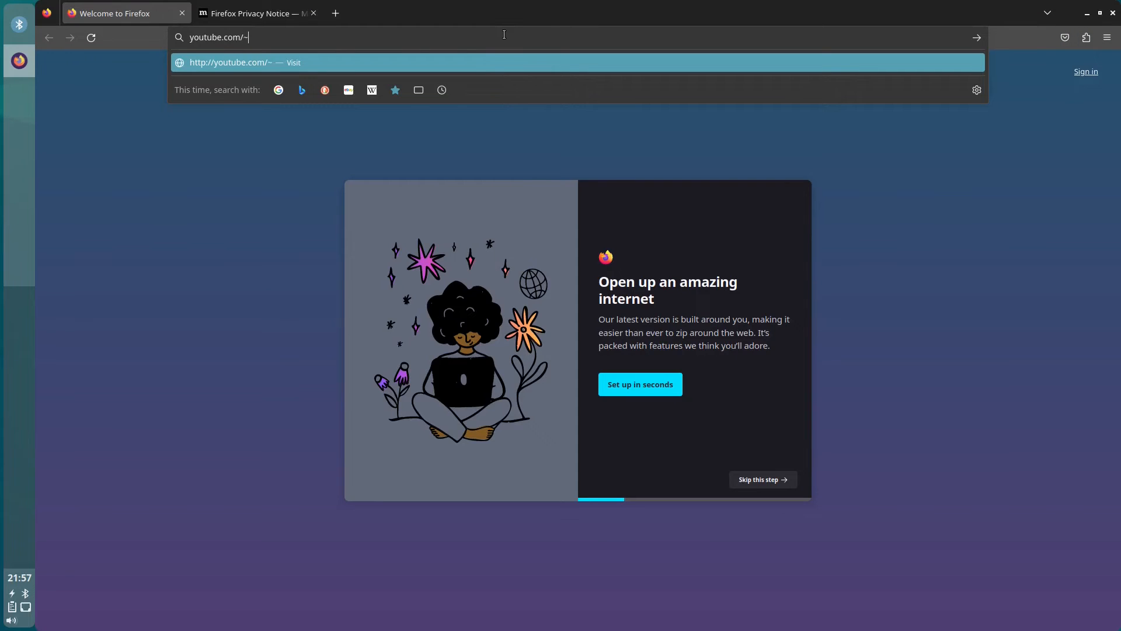
text(@everydaylinuxuser)
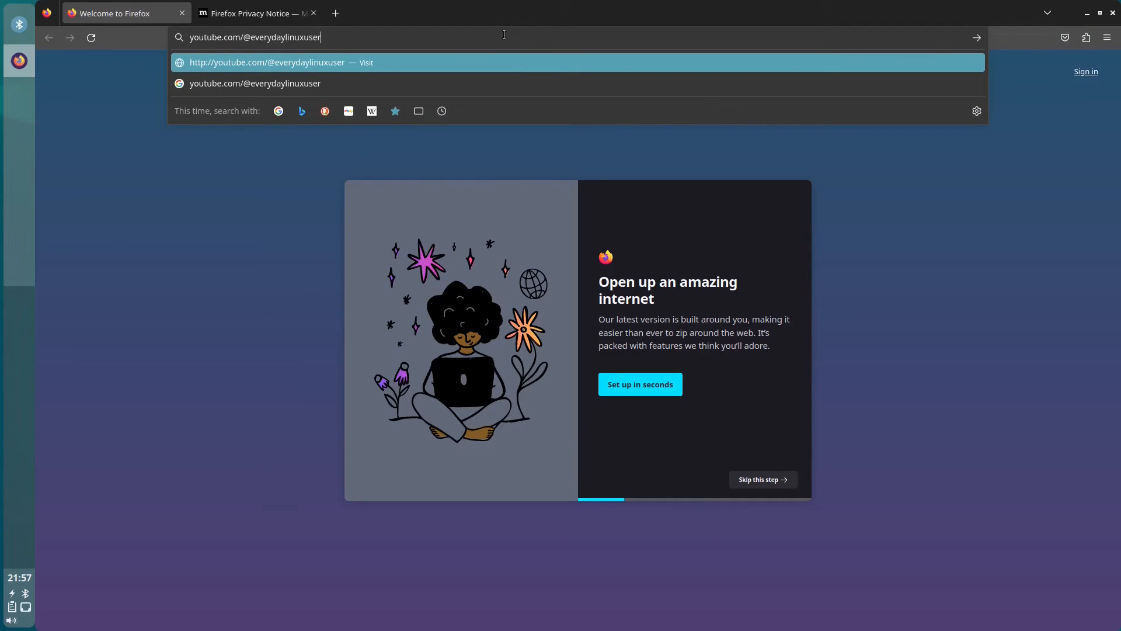
key(Return)
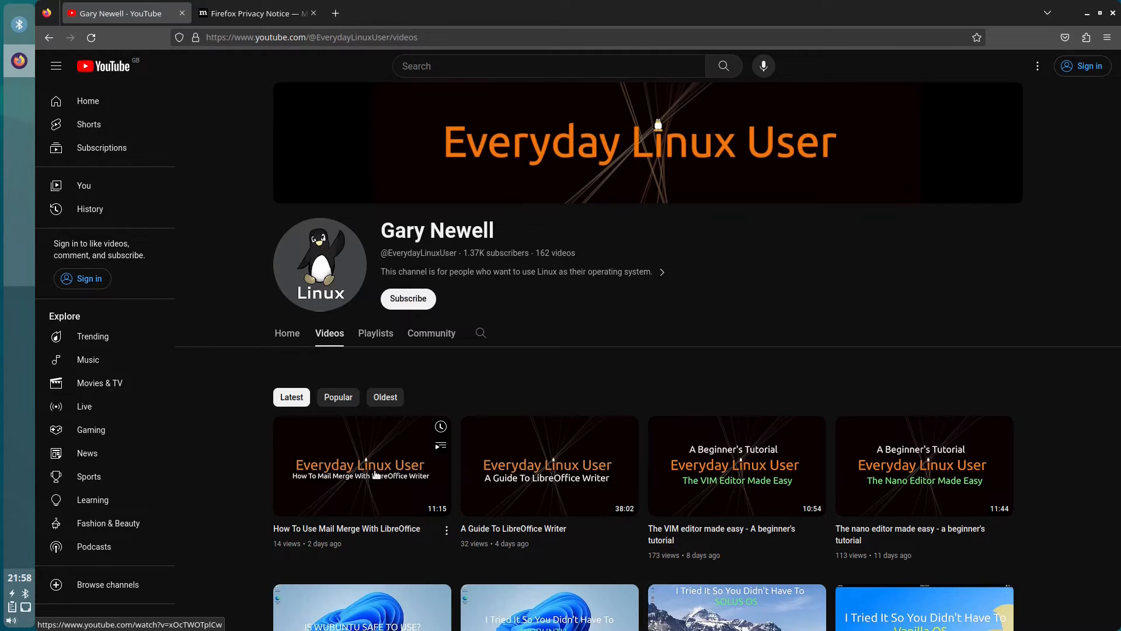
click(375, 474)
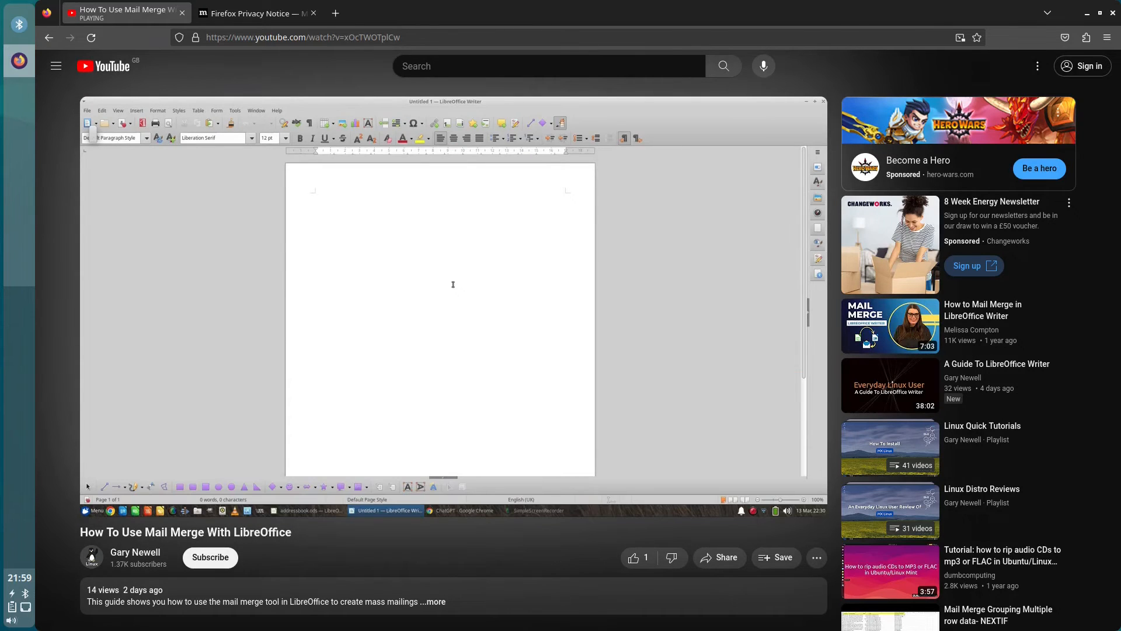
Close the browser, disconnect the Imdwimd RGB01 Bluetooth headset and close the Bluetooth Devices window.
key(alt+F4)
right_click(577, 303)
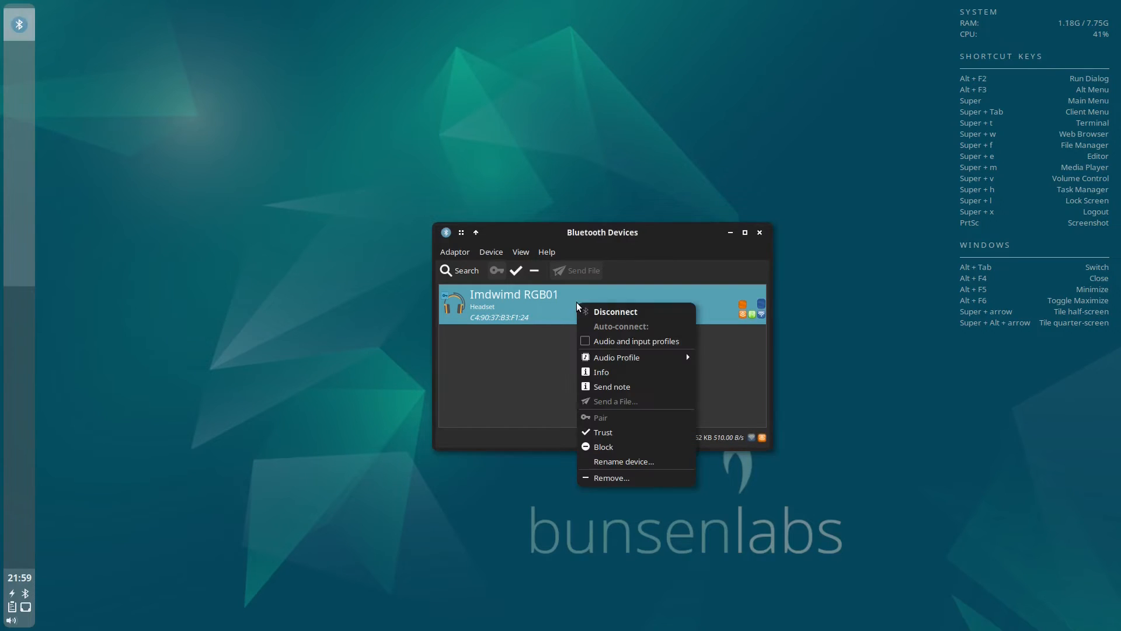
click(610, 311)
key(alt+F4)
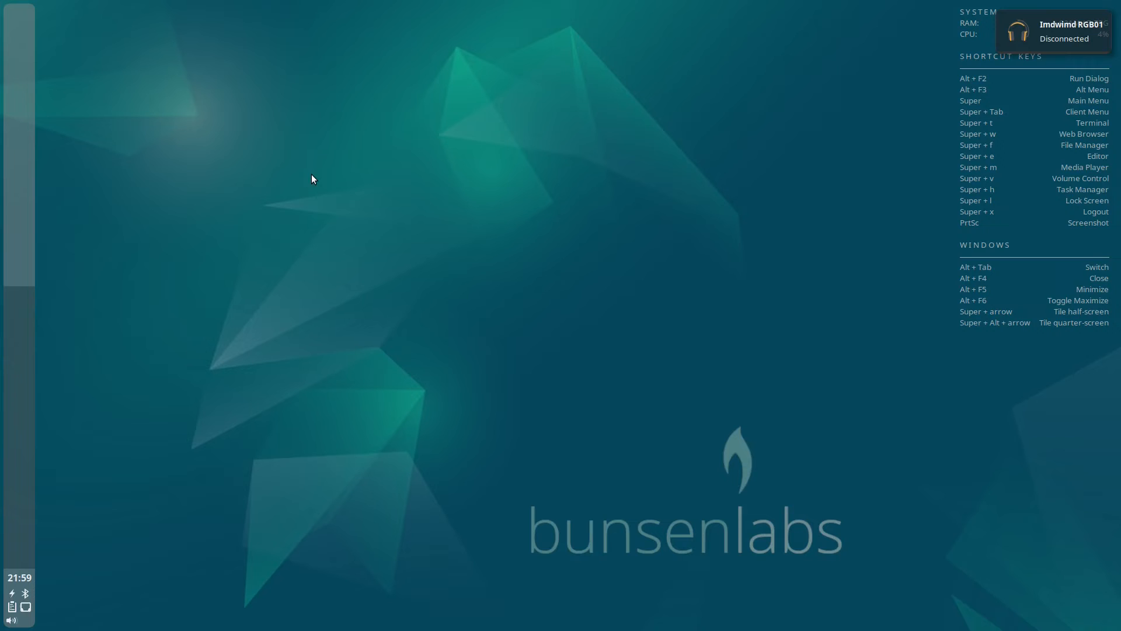
Launch the Install Printing Support script from the system settings and agree to run its installer.
right_click(314, 125)
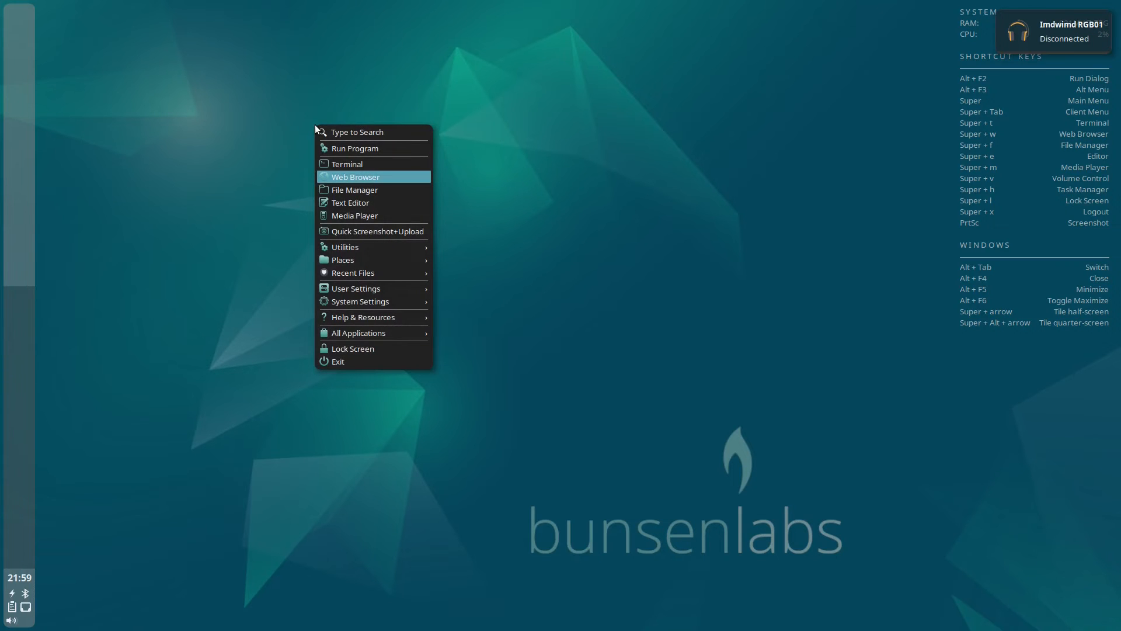
mouse_move(377, 301)
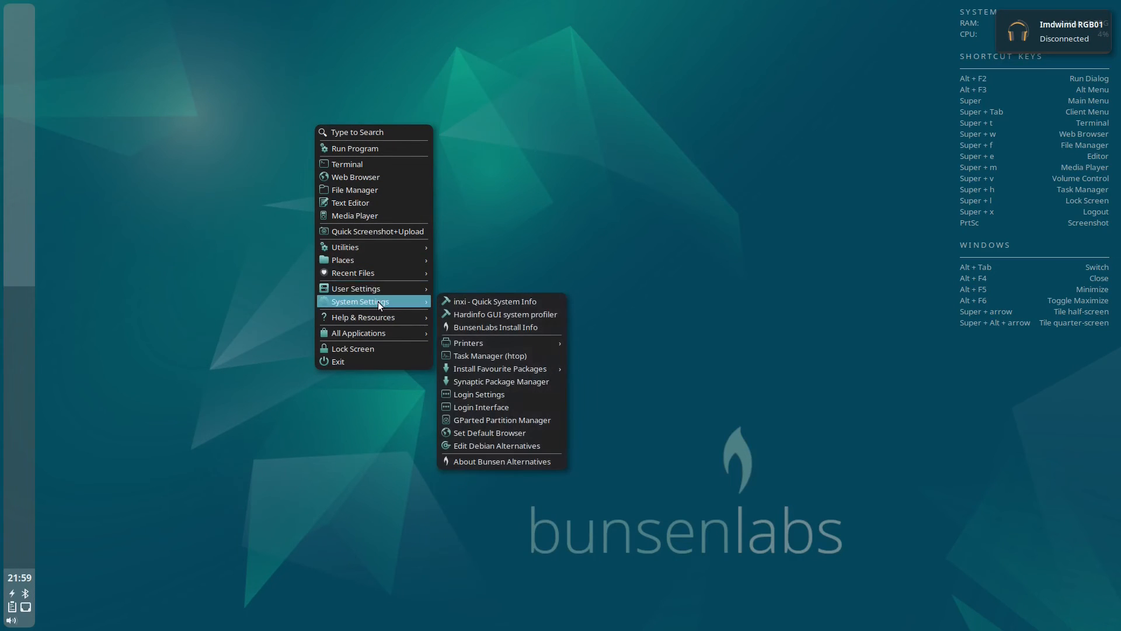
mouse_move(468, 342)
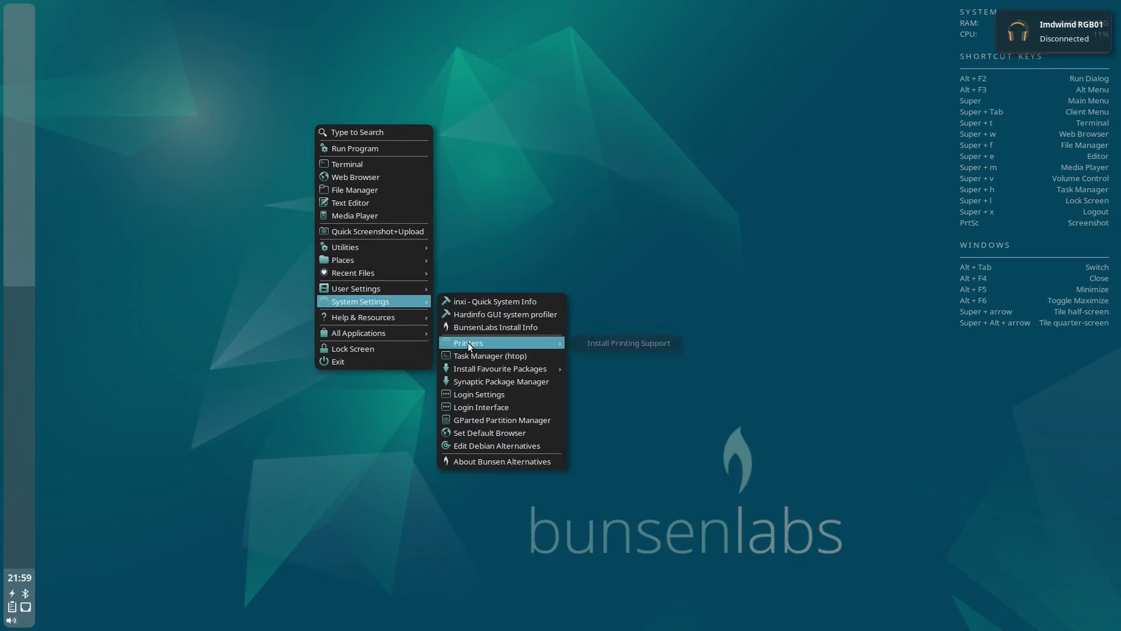
click(603, 345)
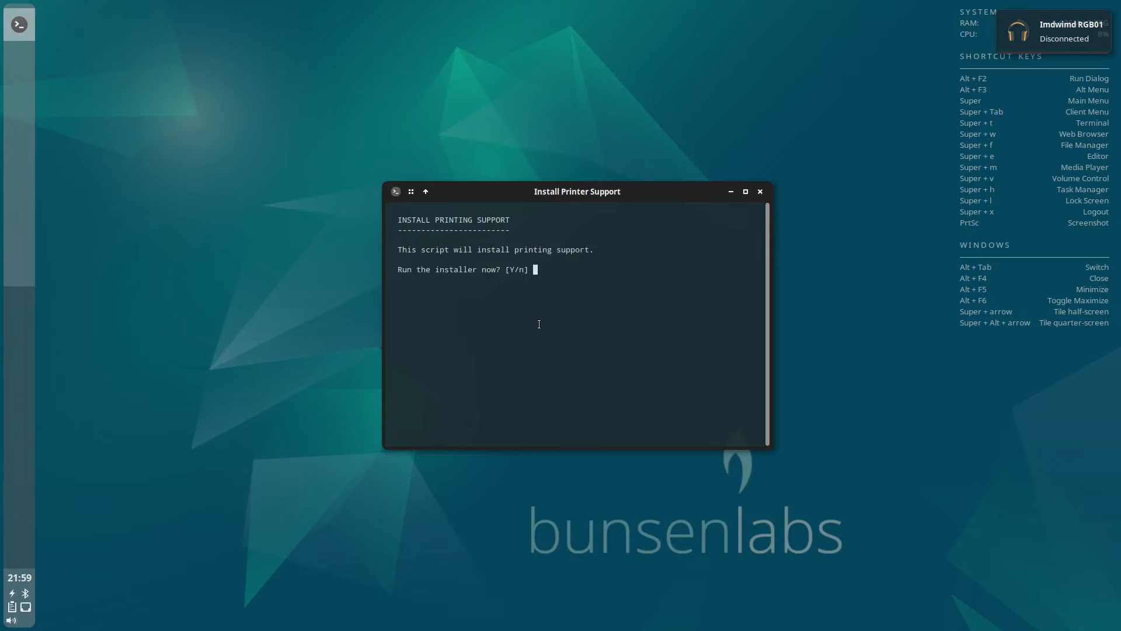
key(Return)
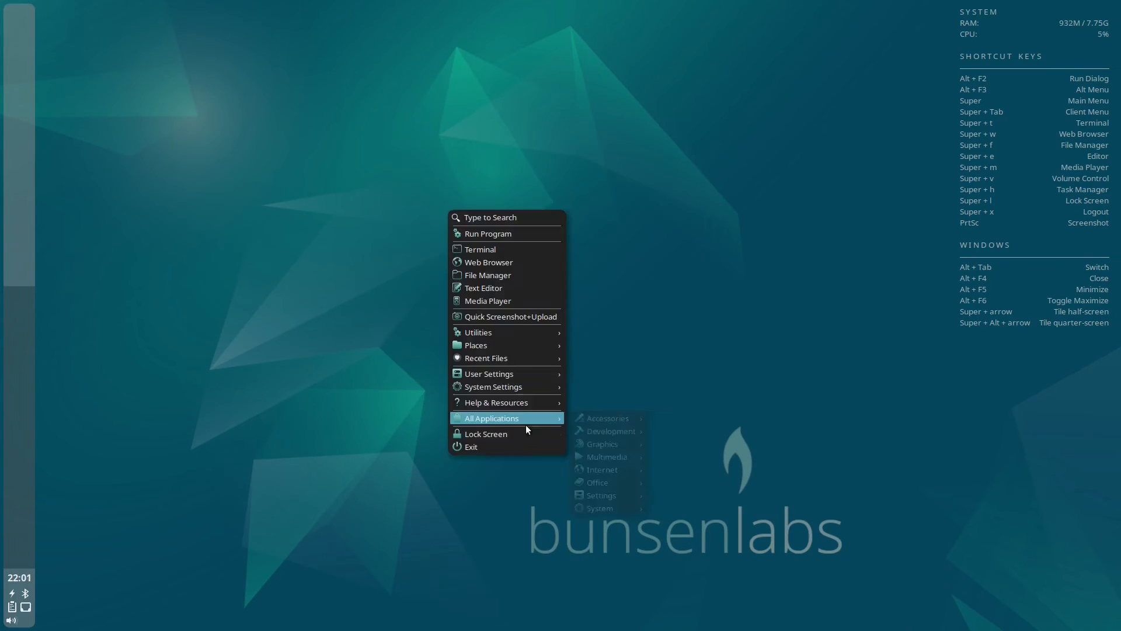
Open the printer configuration tool and unlock its settings by entering the account password.
mouse_move(520, 391)
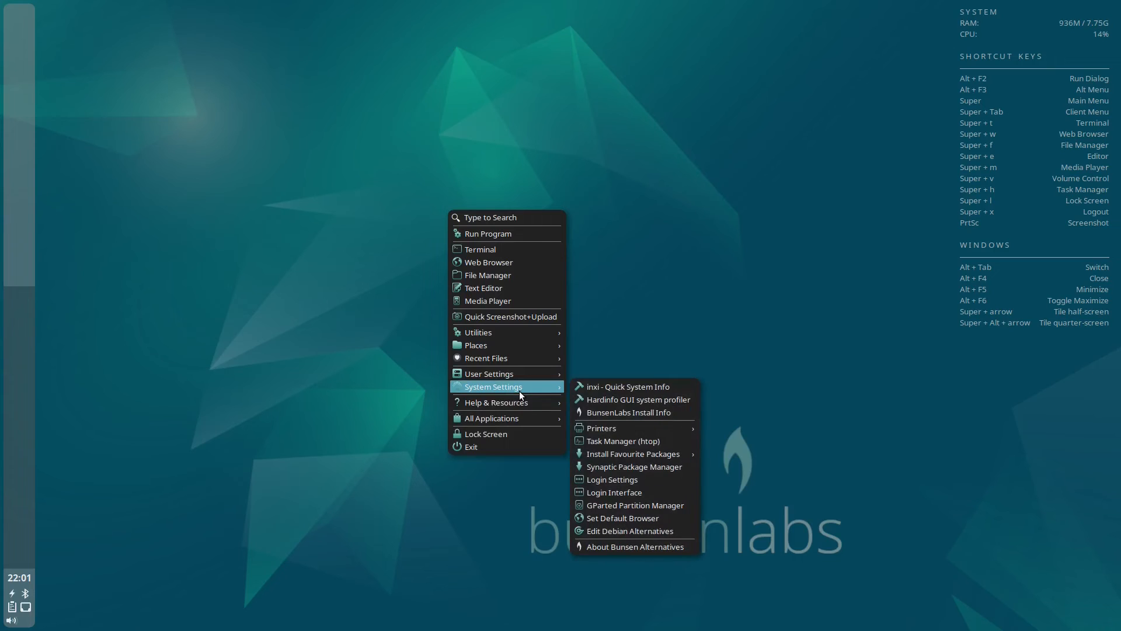
mouse_move(612, 432)
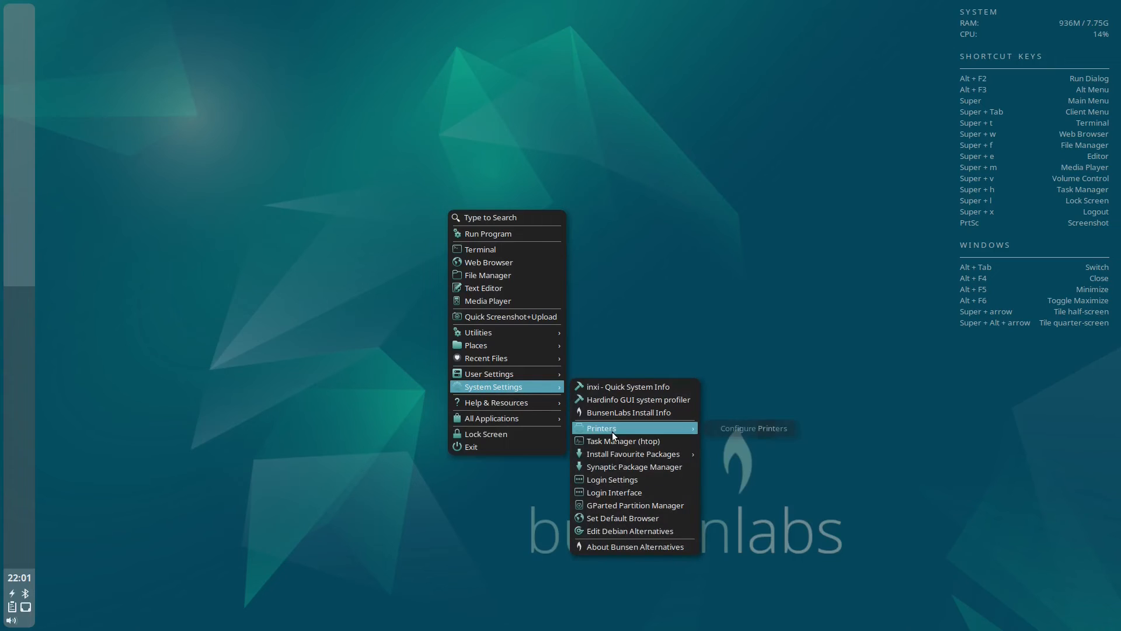
click(773, 431)
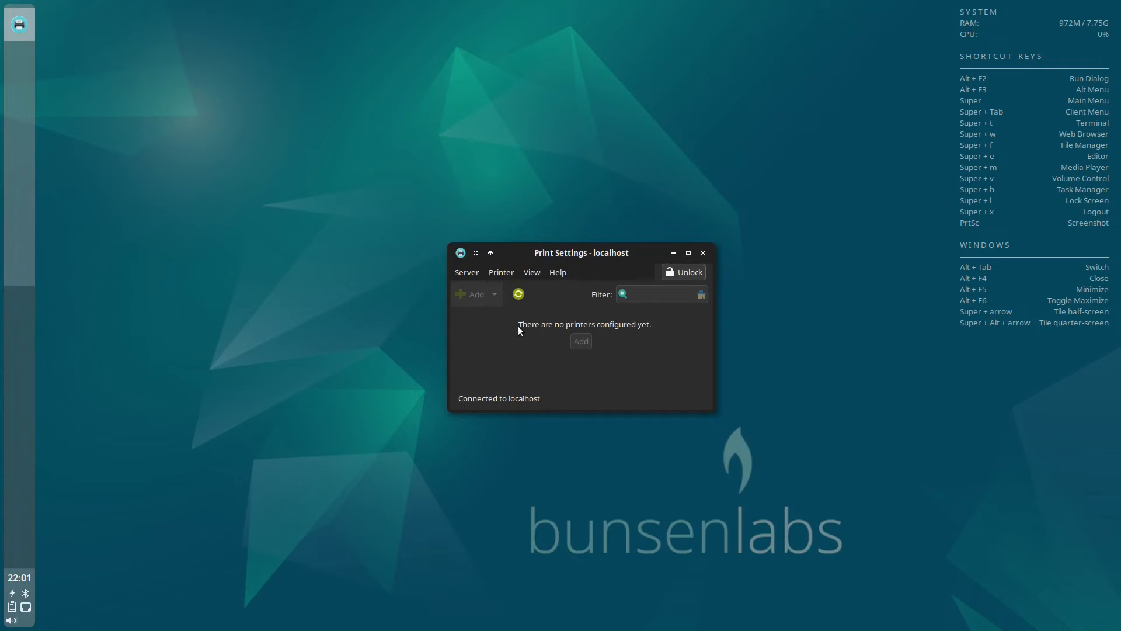
text(•••••••)
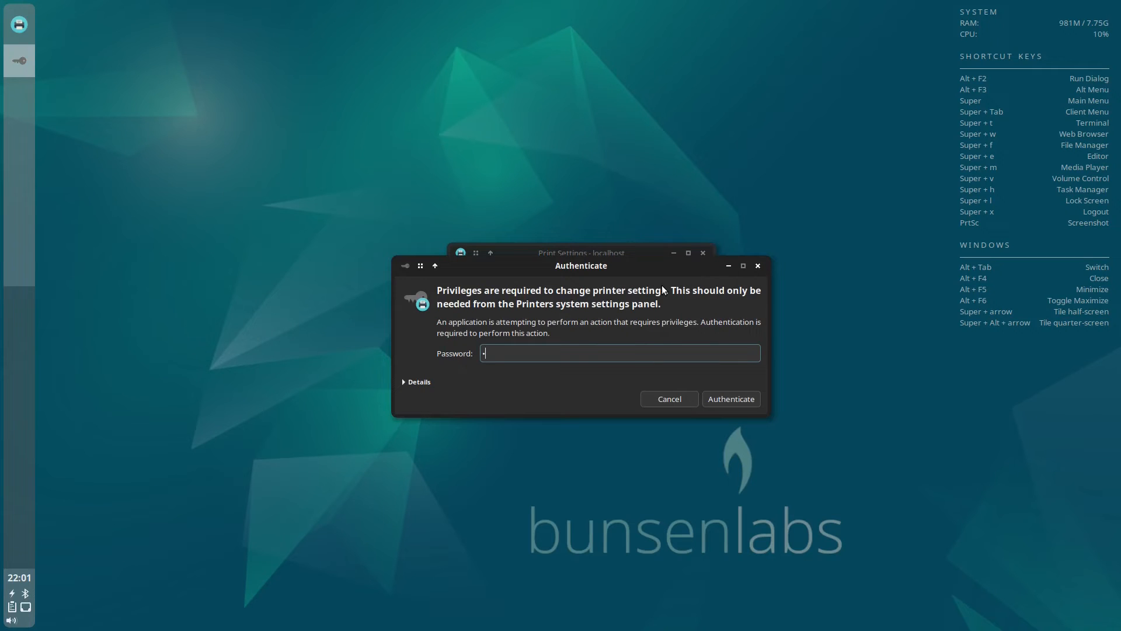
text(•••)
key(Return)
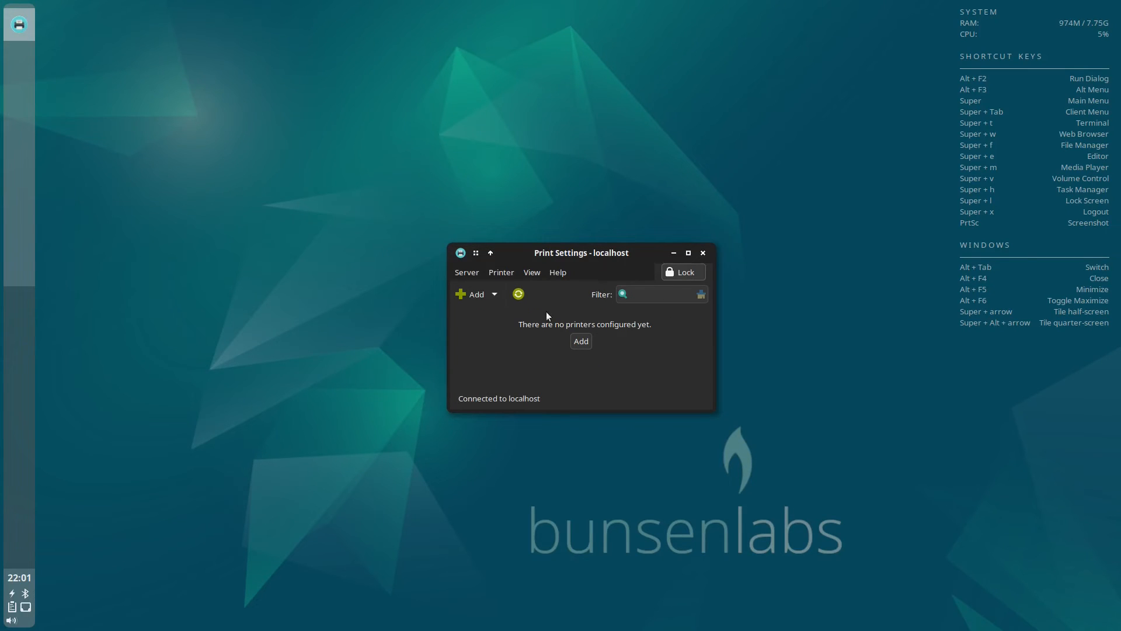
Start adding a new printer and search for a network printer at host 192.168.1.227.
click(581, 342)
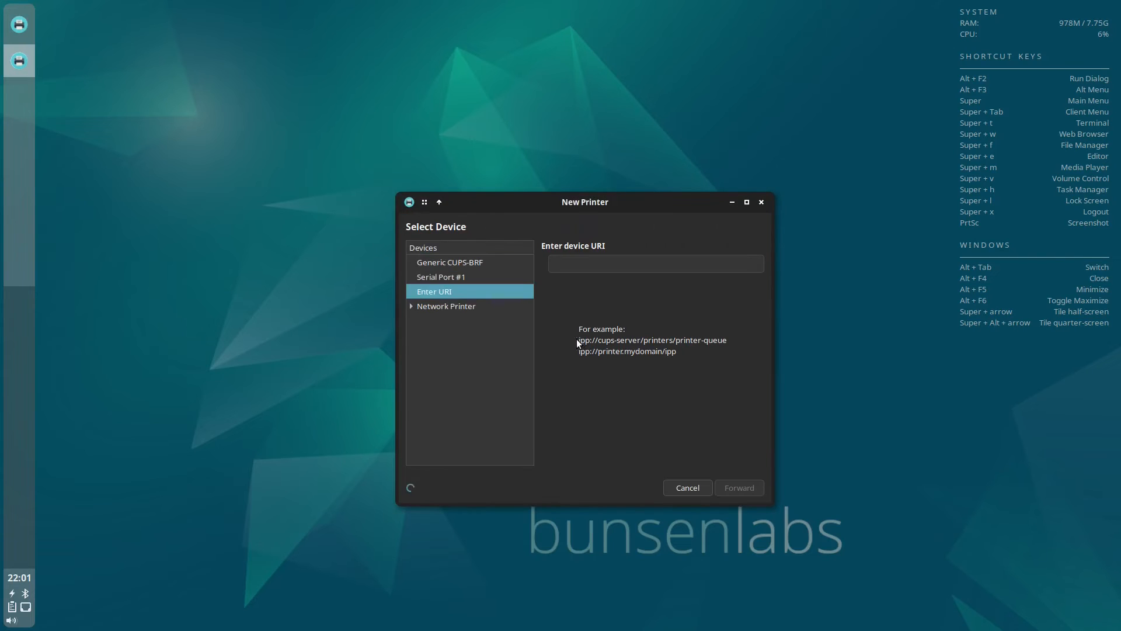
click(411, 306)
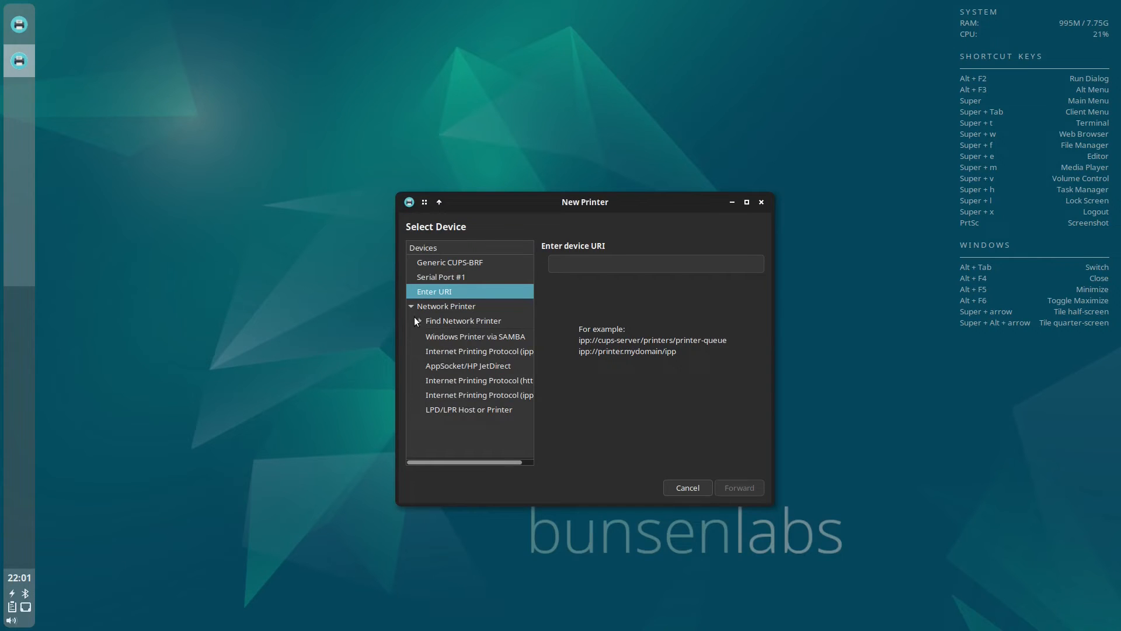
click(420, 320)
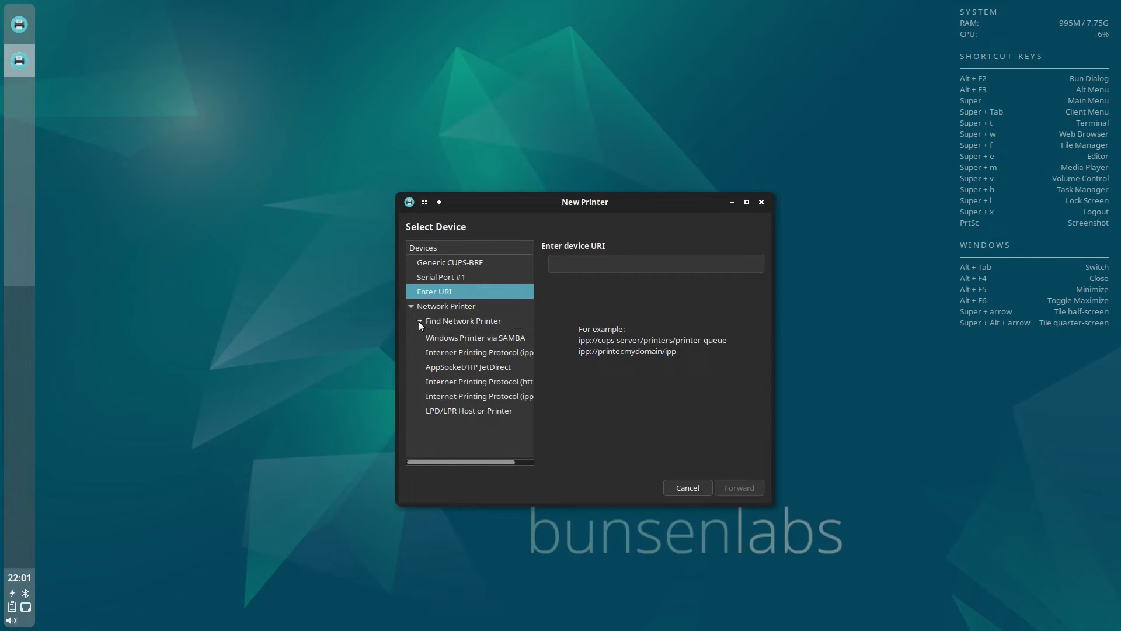
click(477, 320)
click(626, 269)
text(19.2)
key(BackSpace)
key(BackSpace)
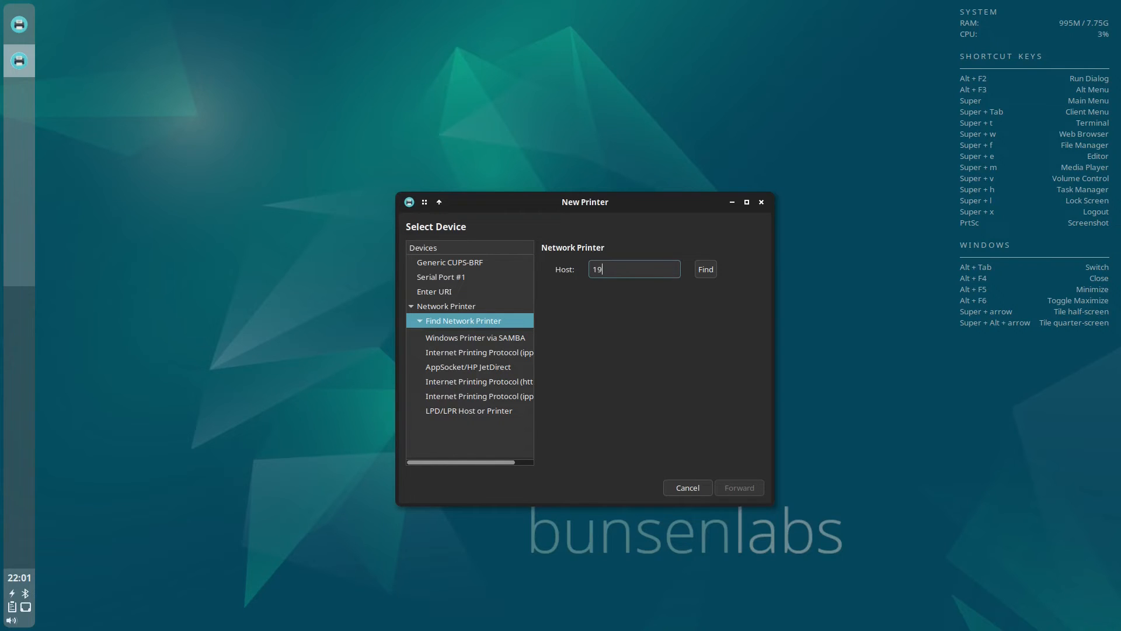
text(2.168.1.227)
click(707, 269)
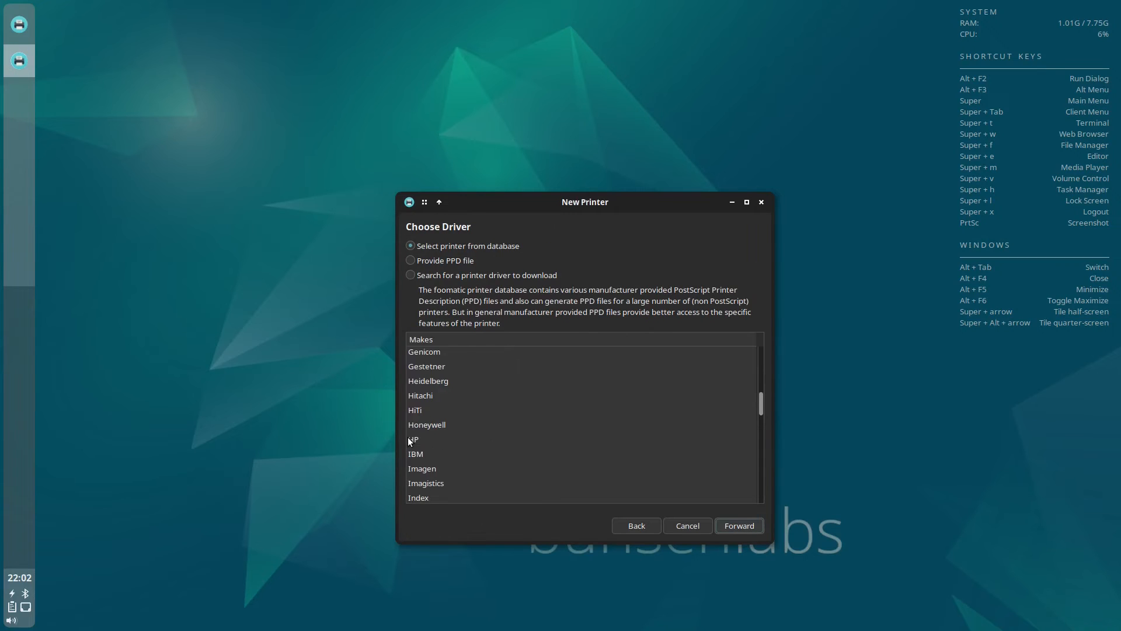
Choose HP as the driver make, finish adding the HP-Officejet-3830 printer, and close the print settings.
click(414, 439)
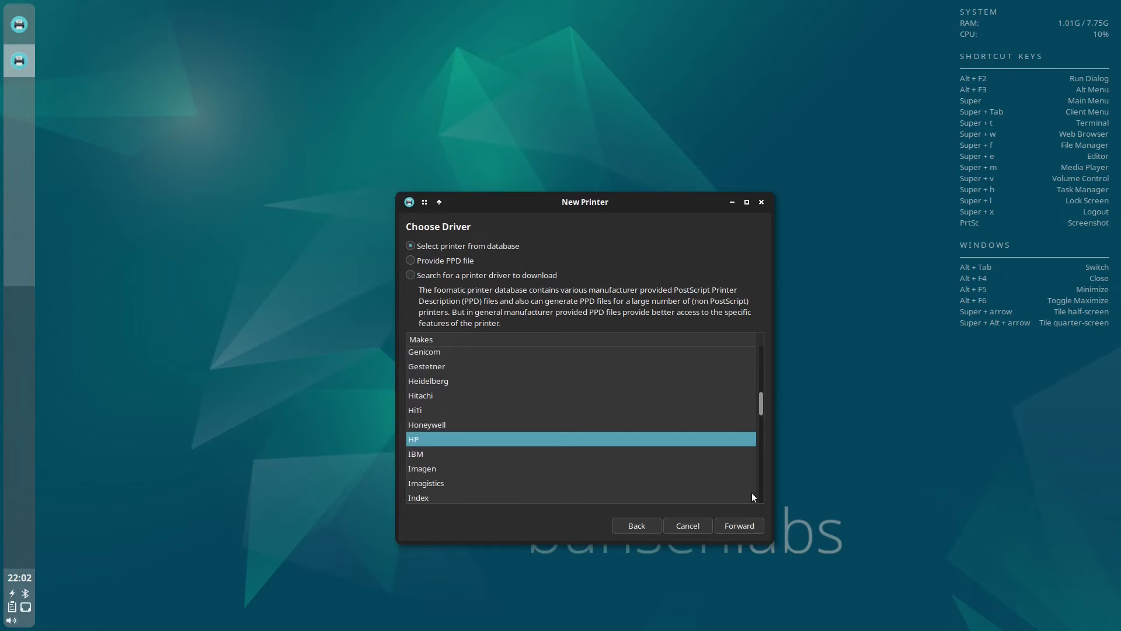
click(738, 526)
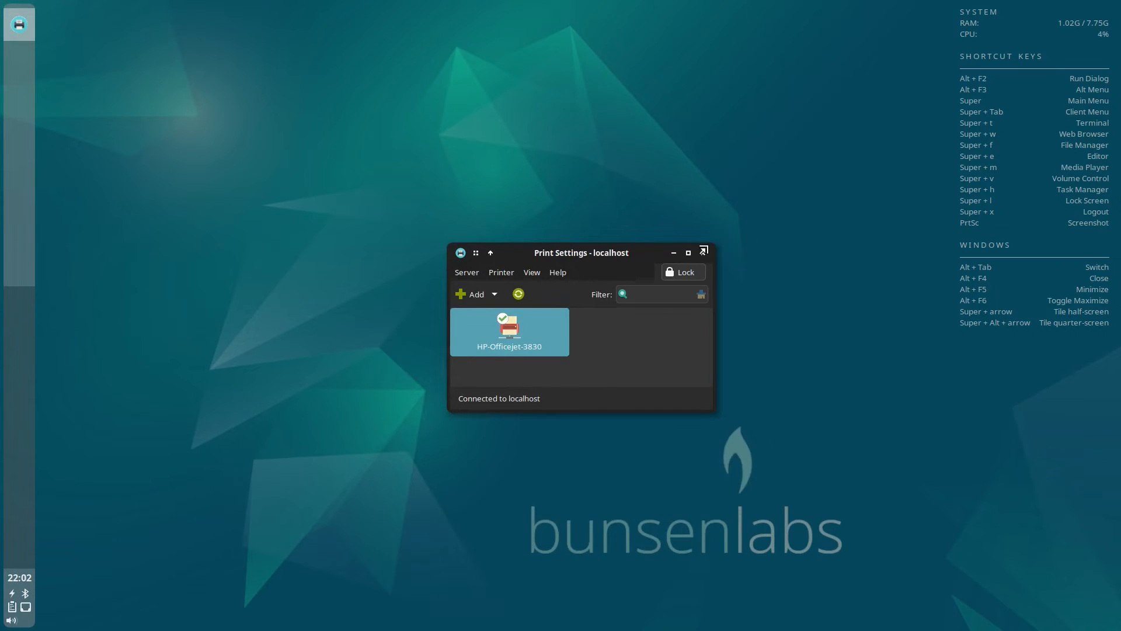
click(703, 252)
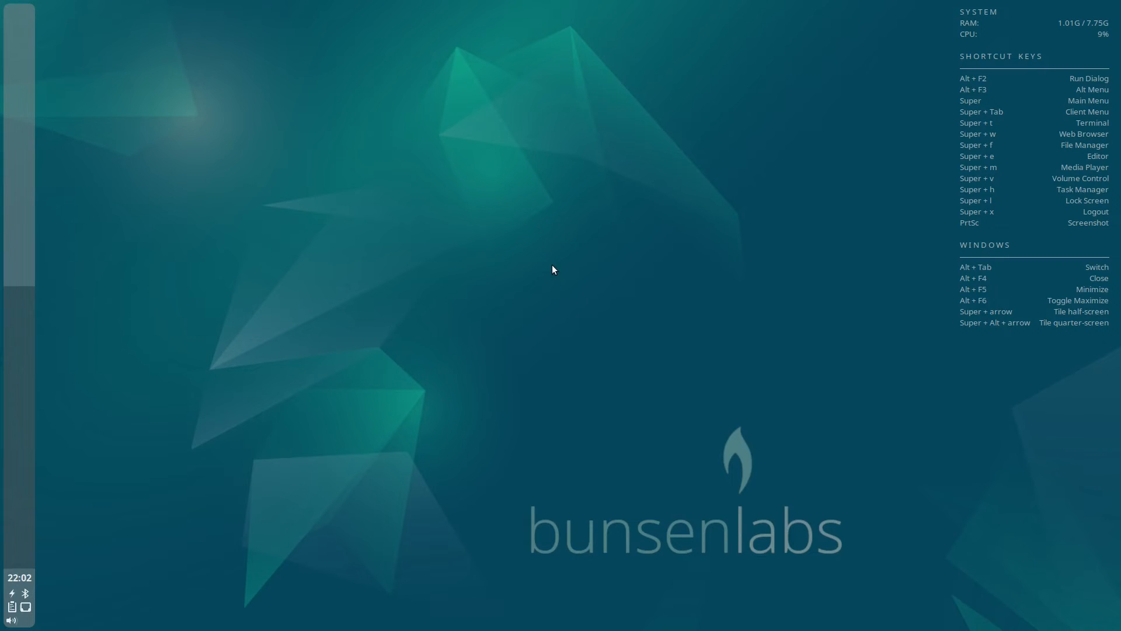
Open BL File Manager from the Accessories applications, look over the home folder's Templates and Public folders, and close it.
right_click(440, 134)
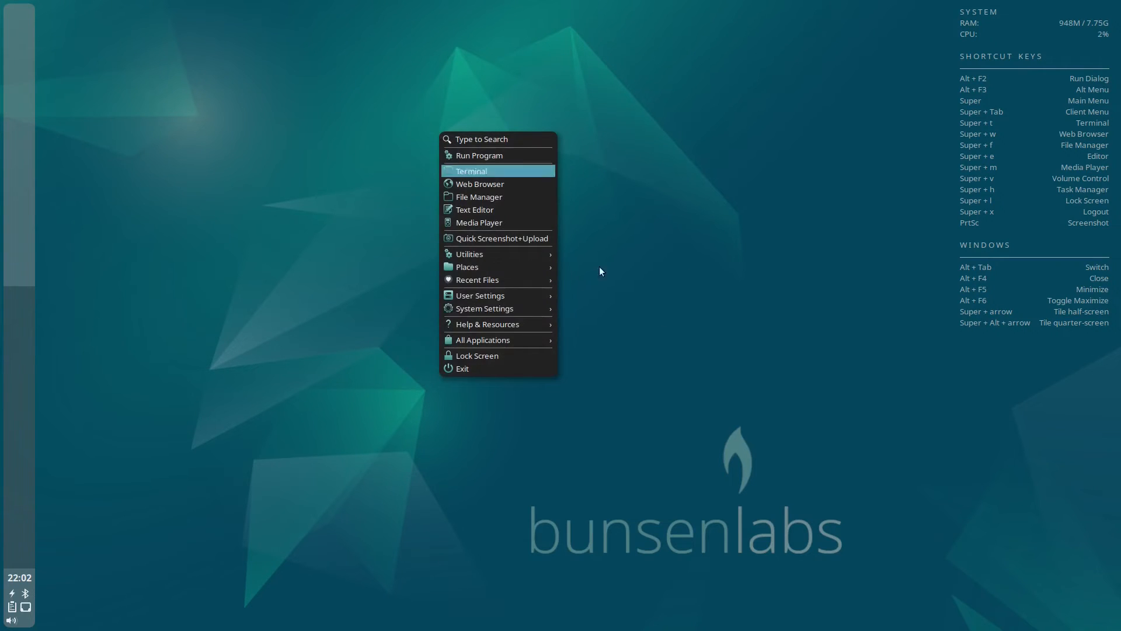
mouse_move(513, 341)
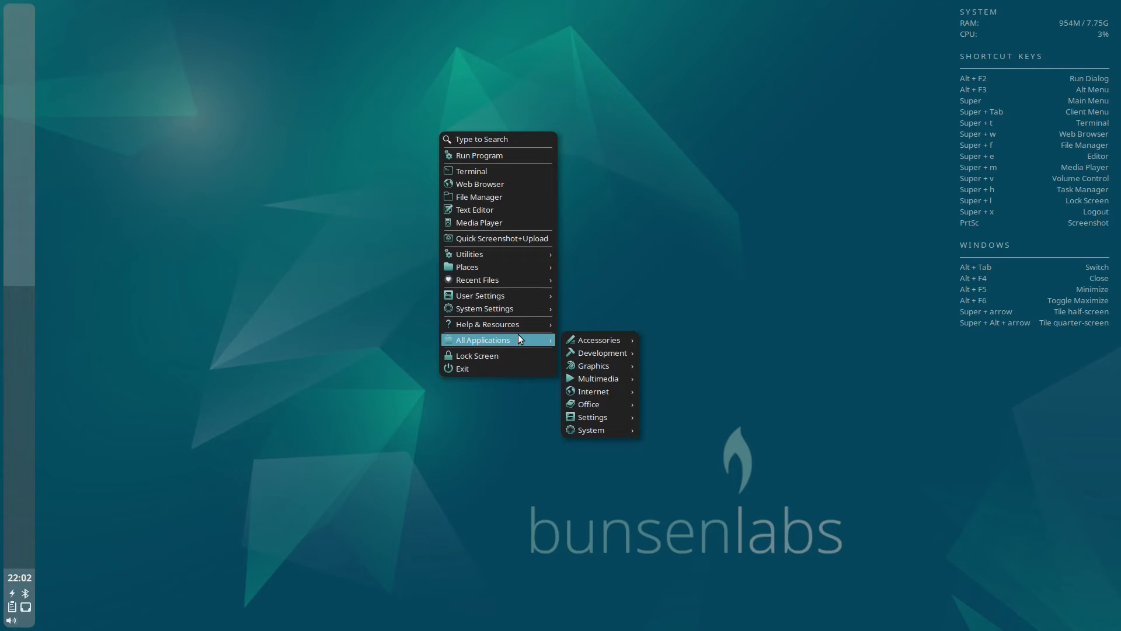
mouse_move(597, 338)
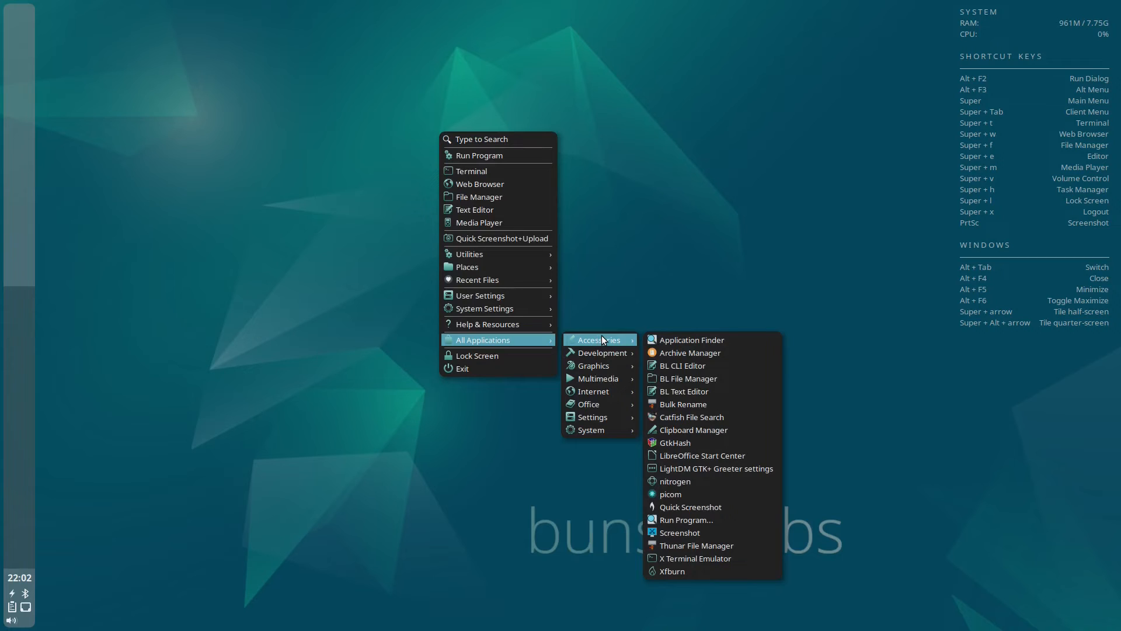
click(699, 381)
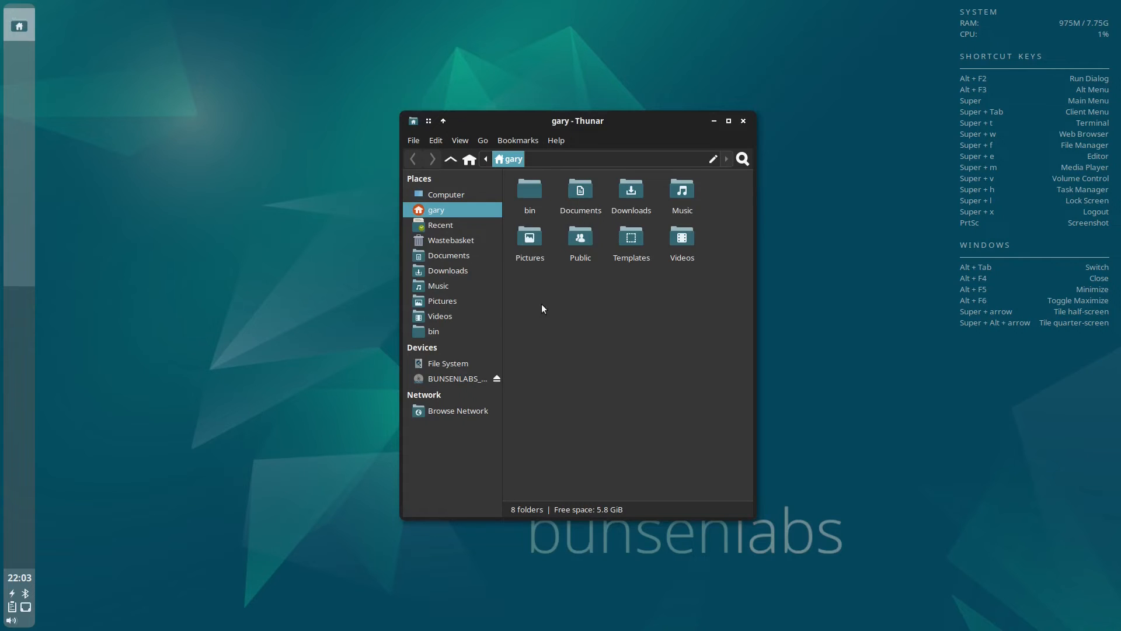
click(640, 238)
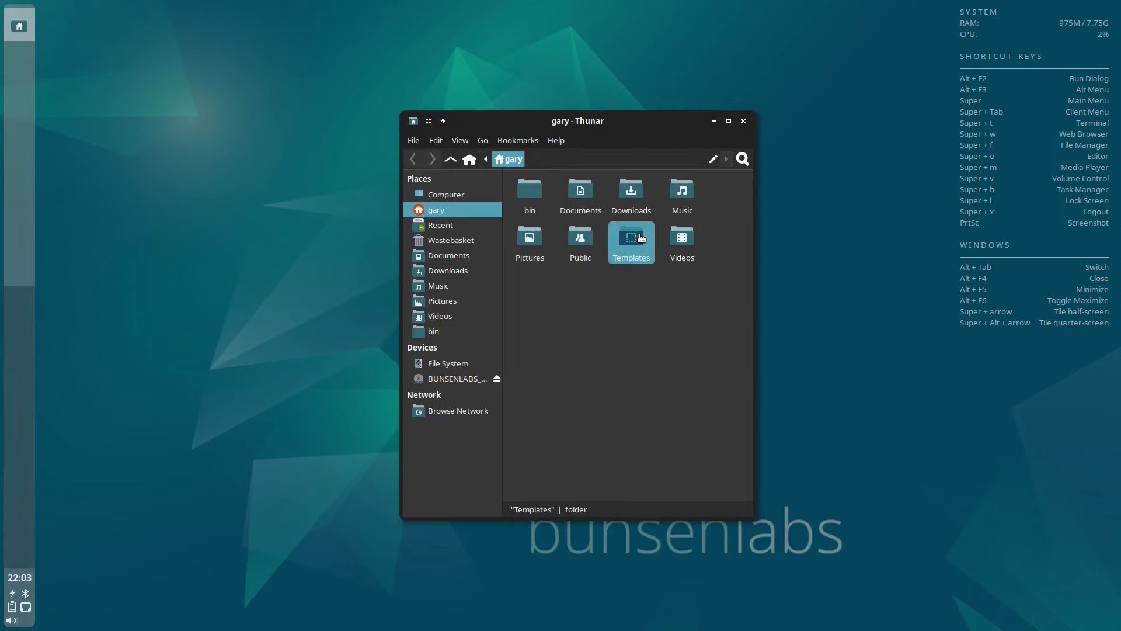
click(594, 239)
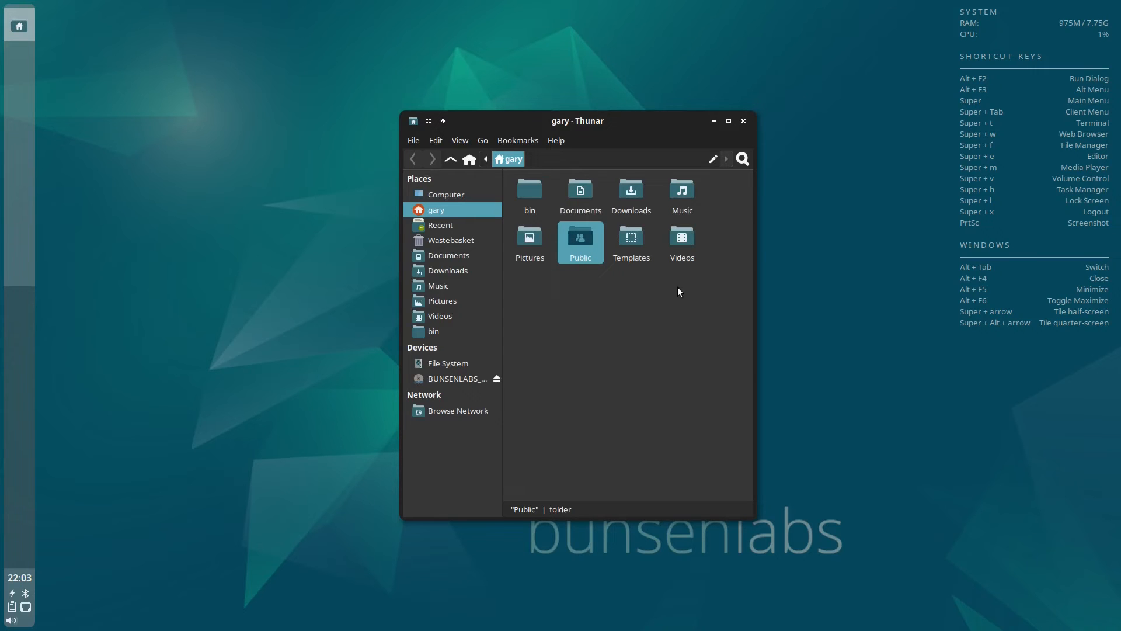
click(743, 121)
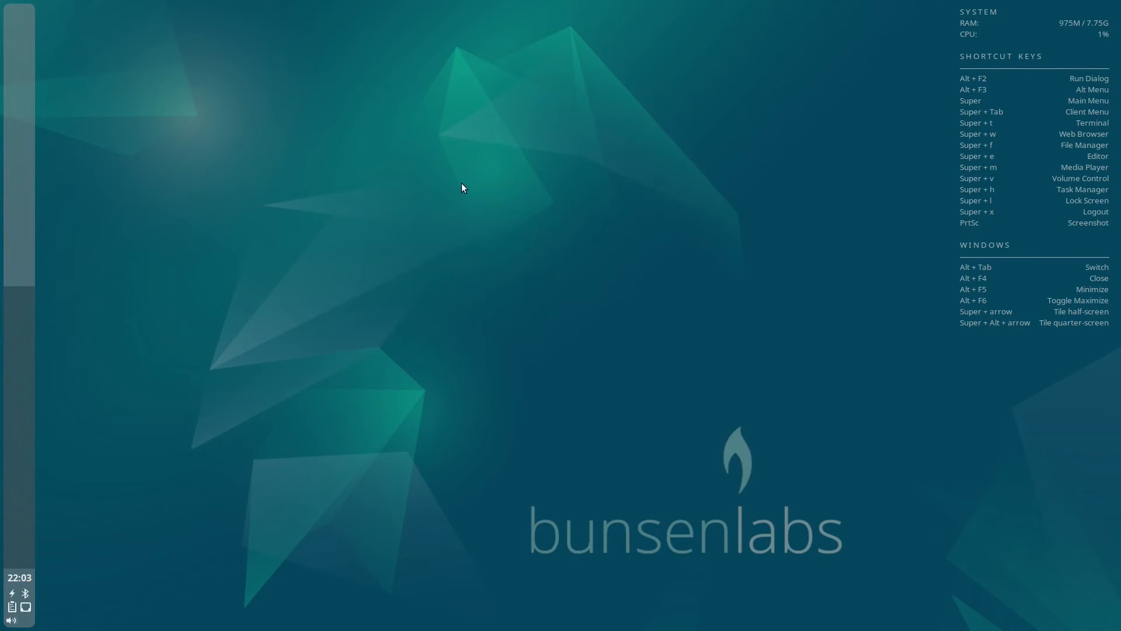
Open BL Text Editor from the Accessories applications, look over its Help options, and close the editor.
right_click(462, 183)
mouse_move(529, 393)
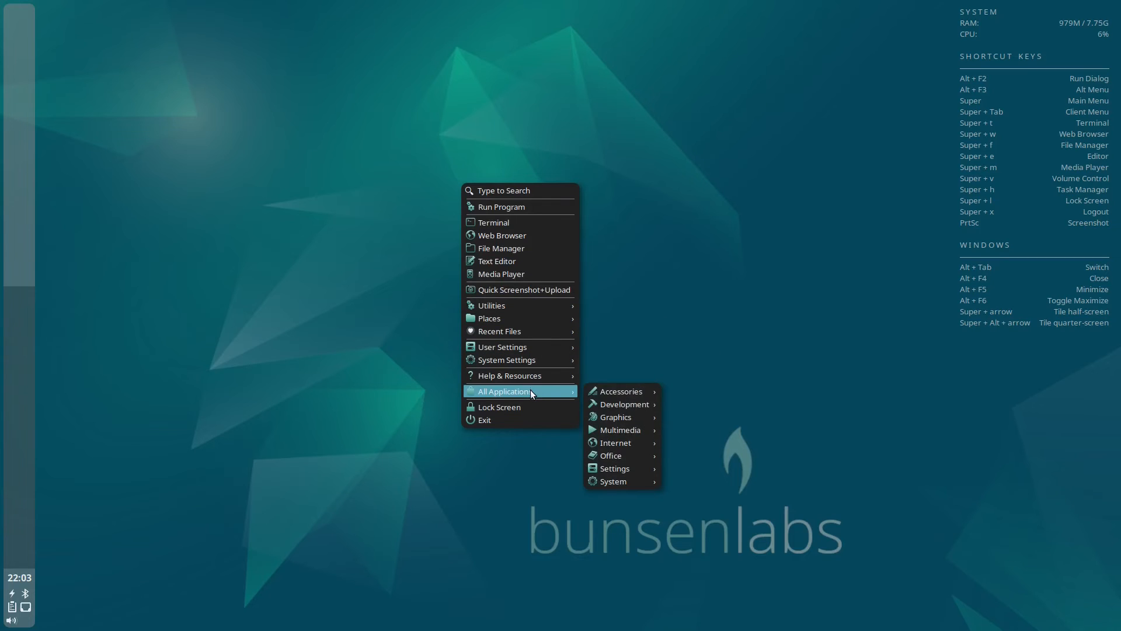
mouse_move(643, 394)
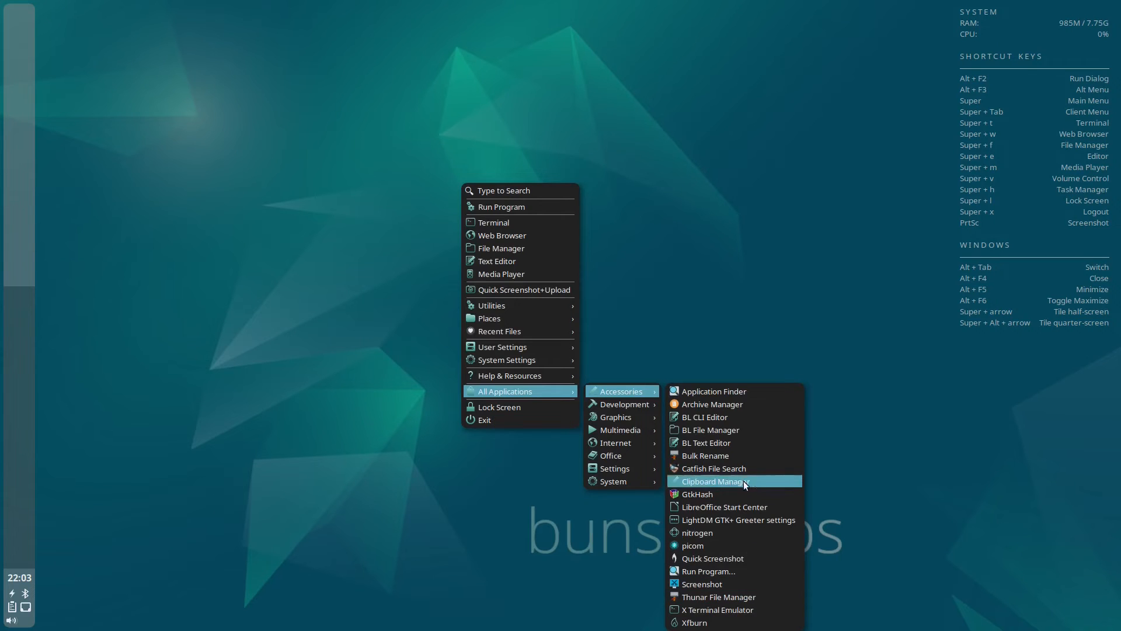
click(724, 444)
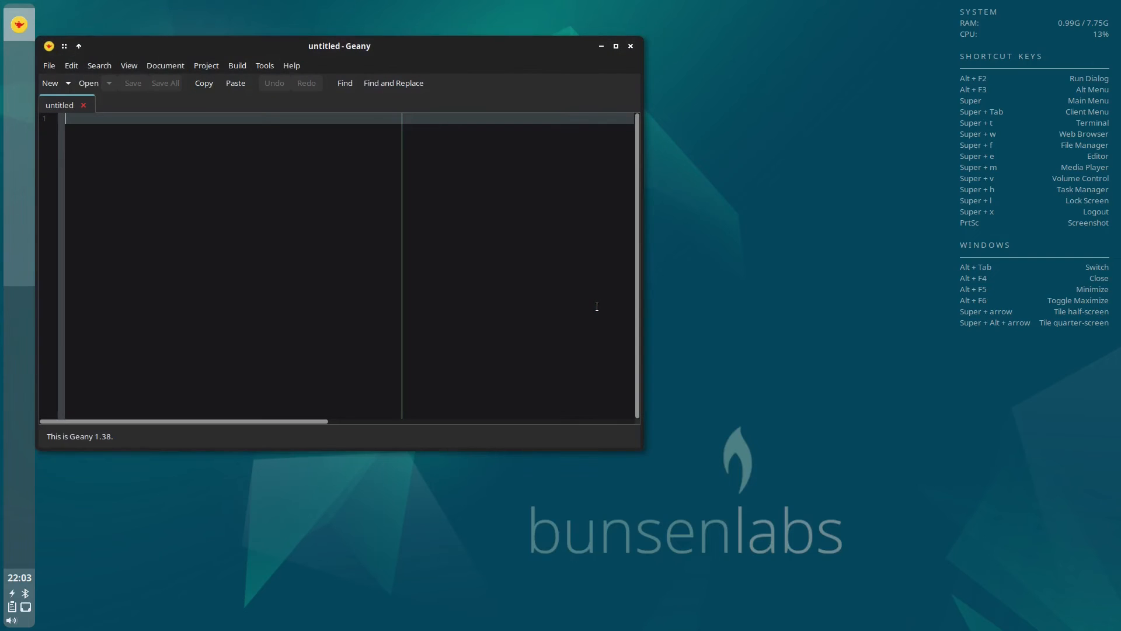
click(296, 68)
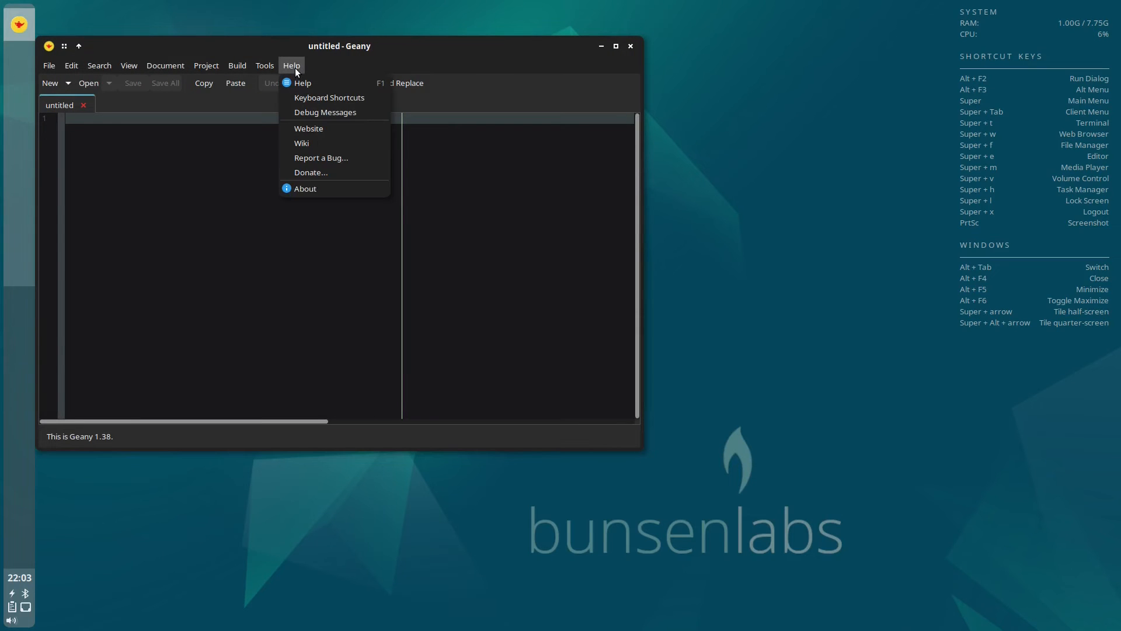
click(295, 68)
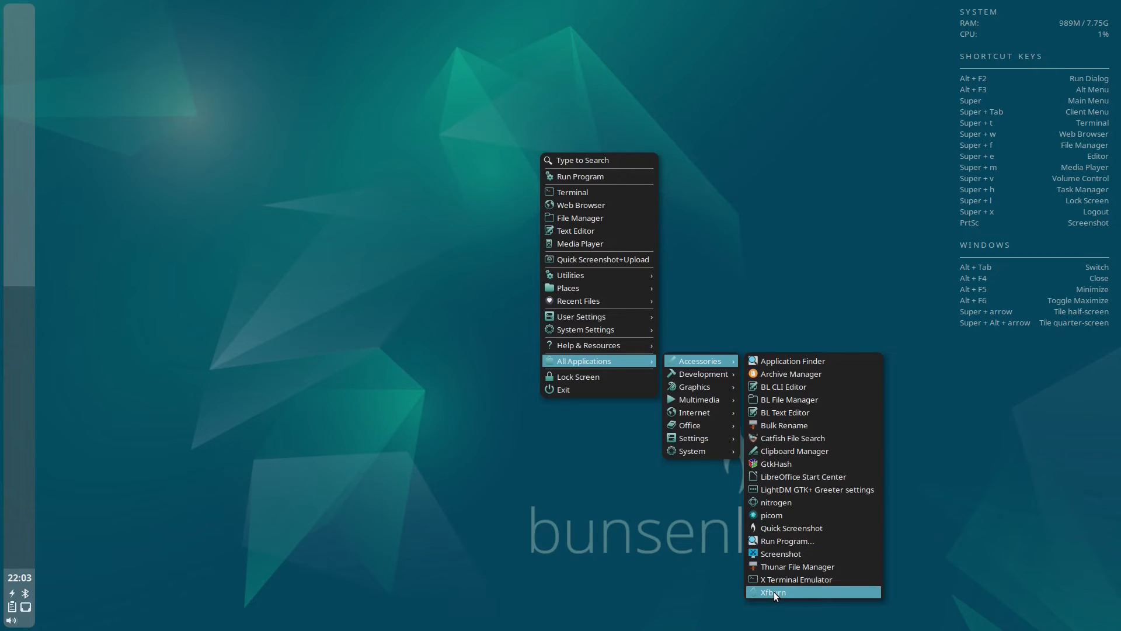
Open BL Image Viewer from the Graphics applications, read its About information, and close the viewer.
mouse_move(716, 374)
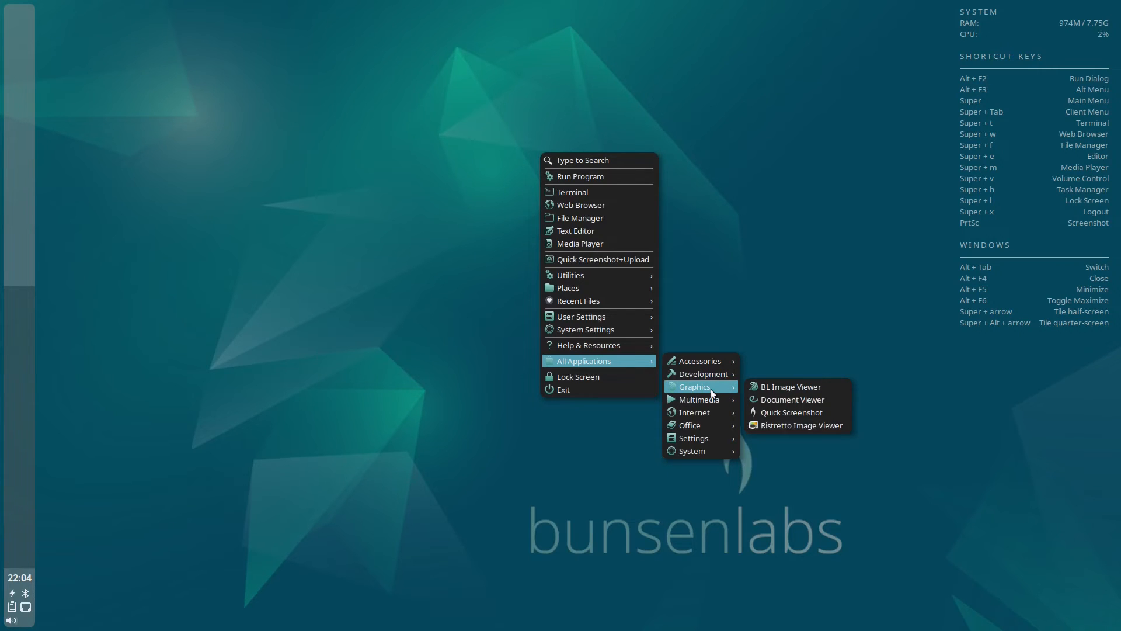
click(787, 390)
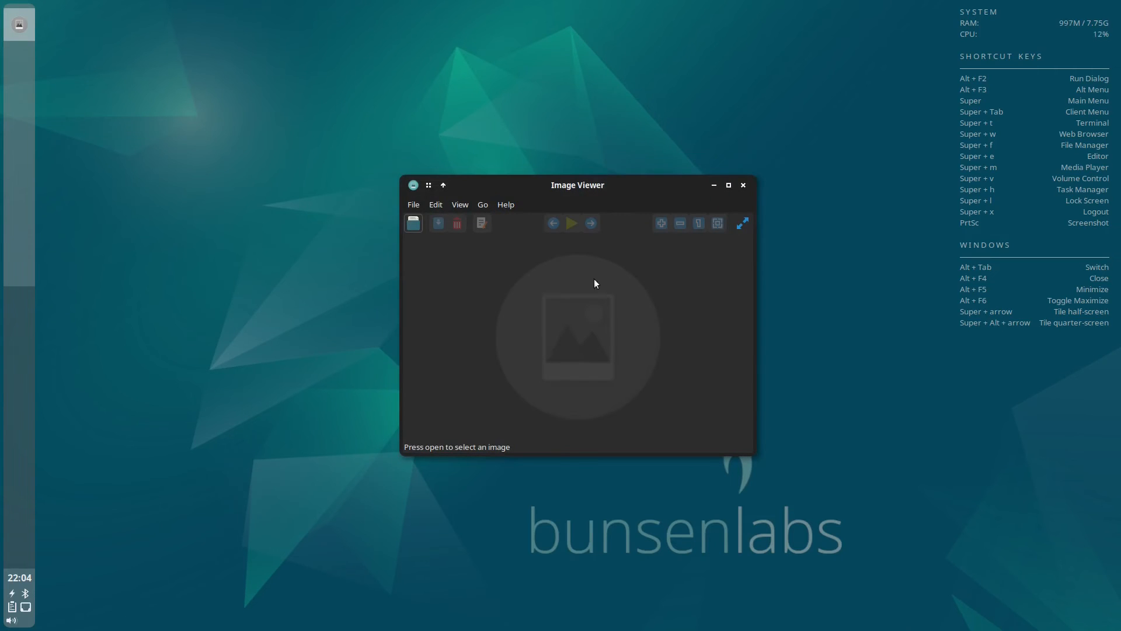
click(510, 201)
click(527, 242)
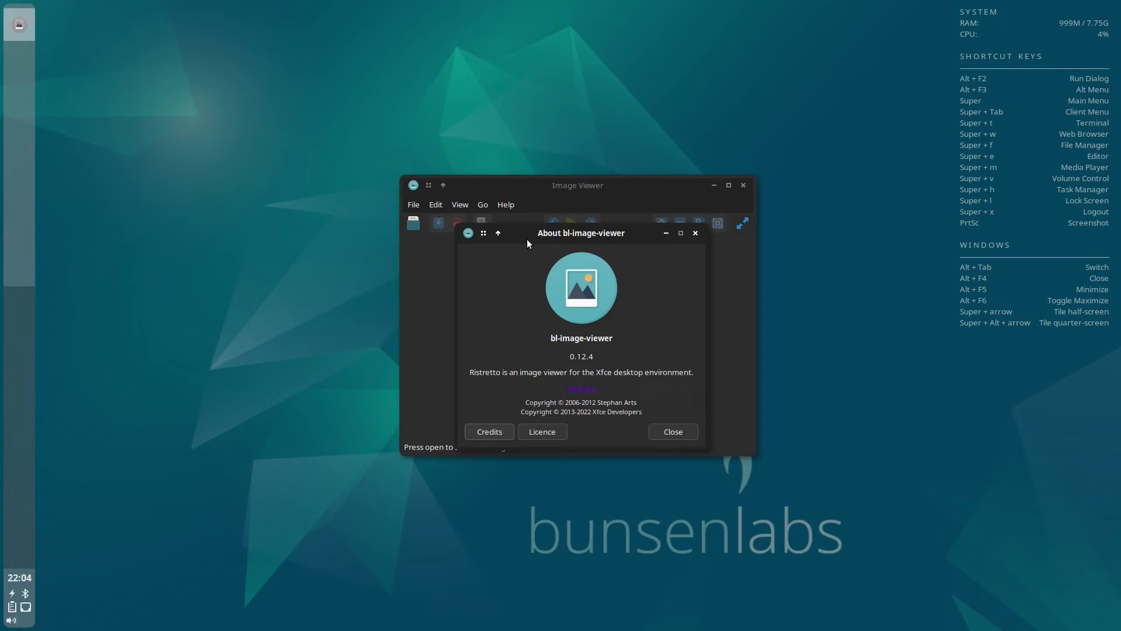
drag(470, 375, 504, 374)
click(673, 432)
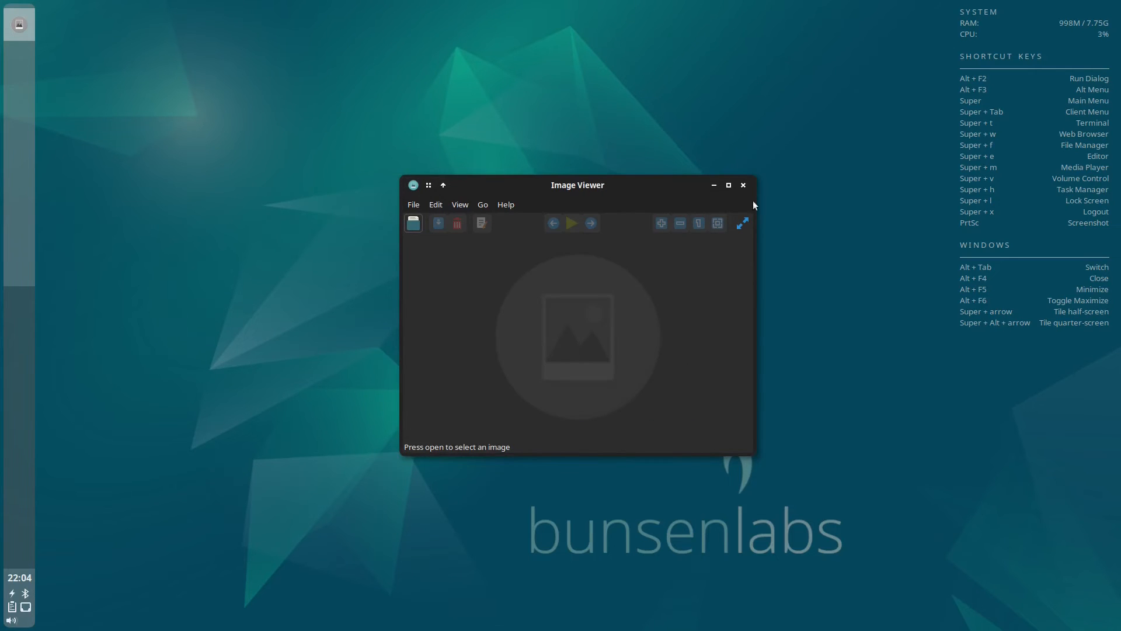
click(743, 184)
Look over the Multimedia applications and open BL Media Player.
right_click(549, 171)
mouse_move(590, 378)
mouse_move(703, 405)
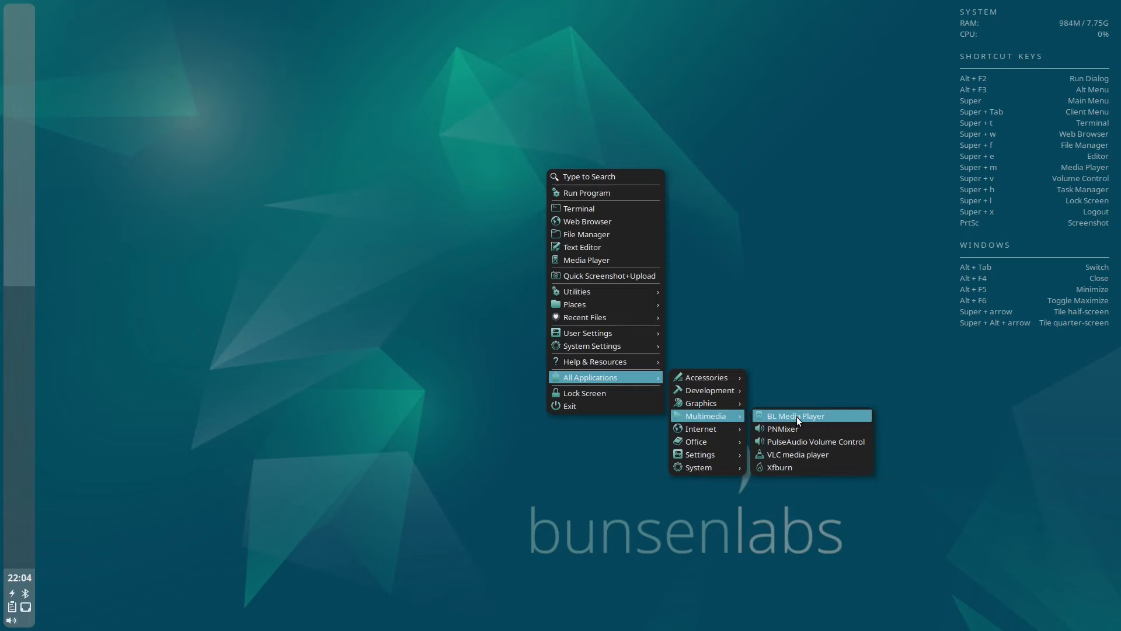
click(796, 417)
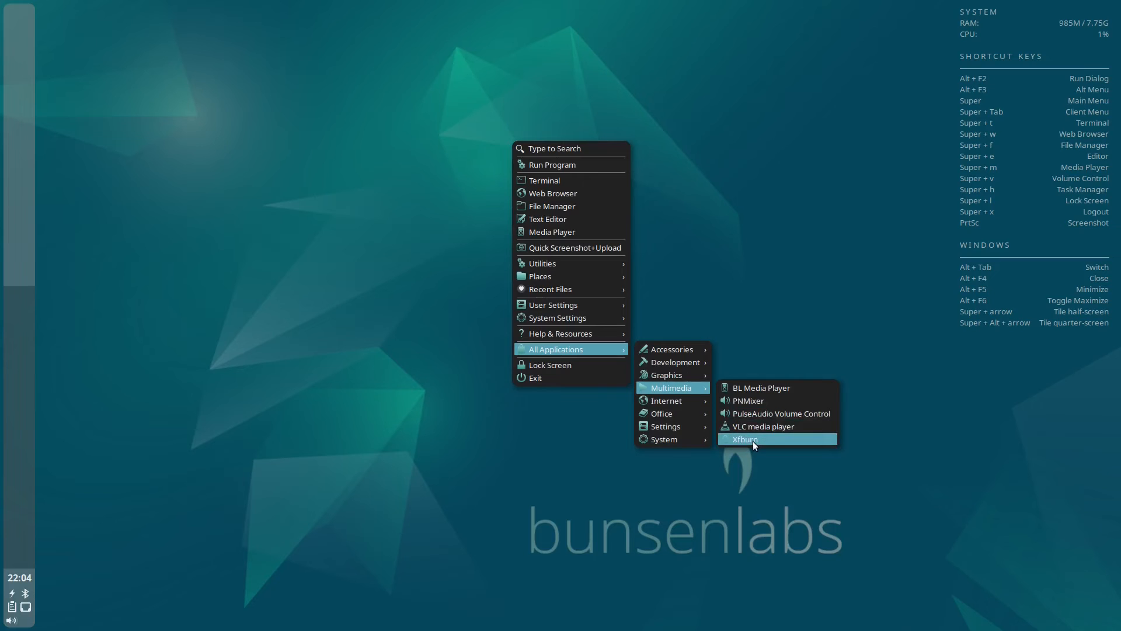
Look over the Internet and Office applications, open LibreOffice Start Center to view its document types, and close it.
mouse_move(647, 397)
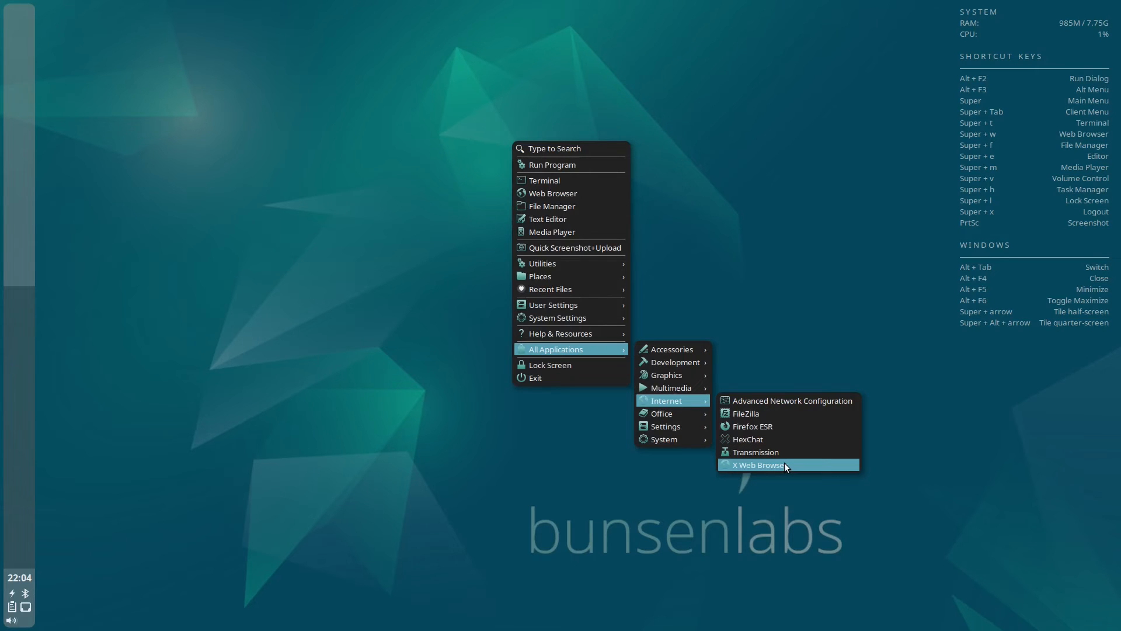
mouse_move(679, 415)
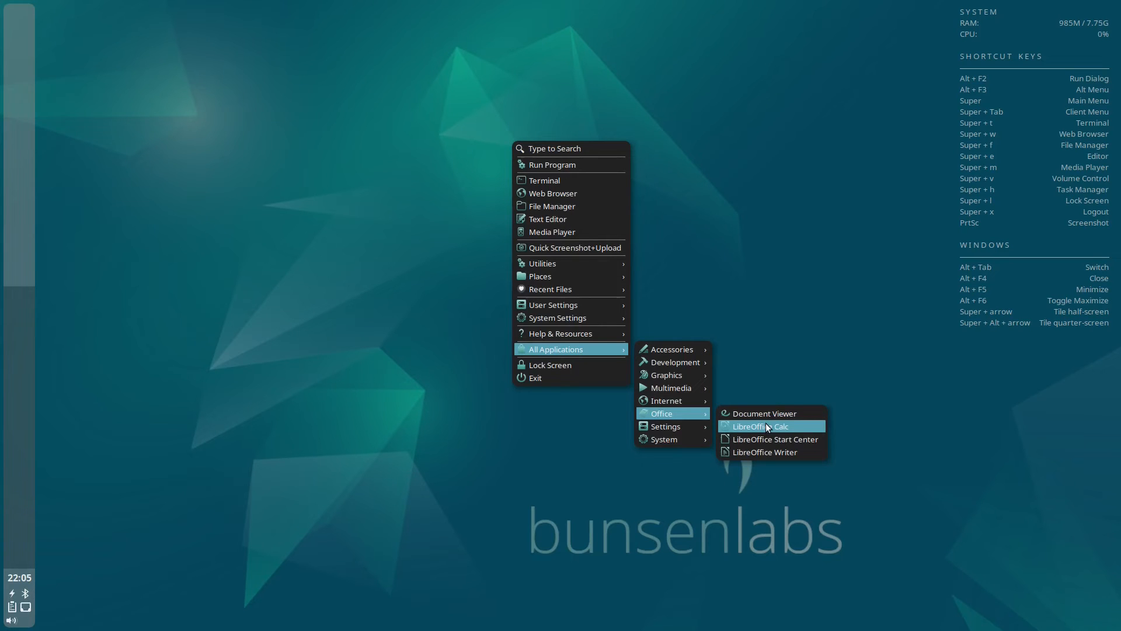
click(768, 445)
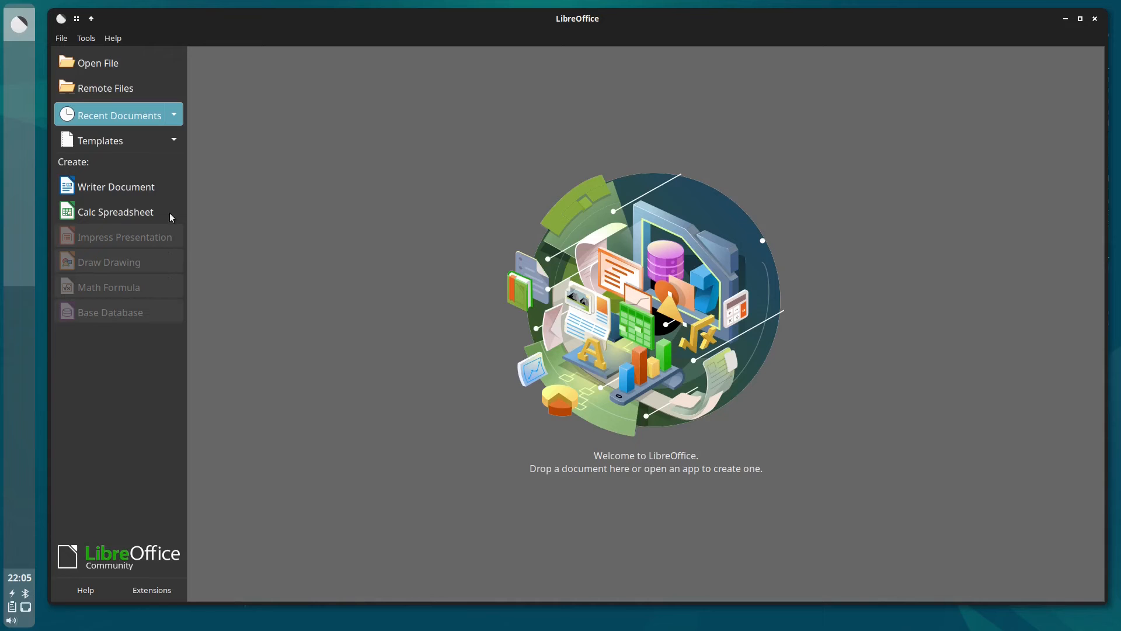
click(1100, 24)
Look over the Settings and System application categories, and dismiss the application list.
right_click(599, 179)
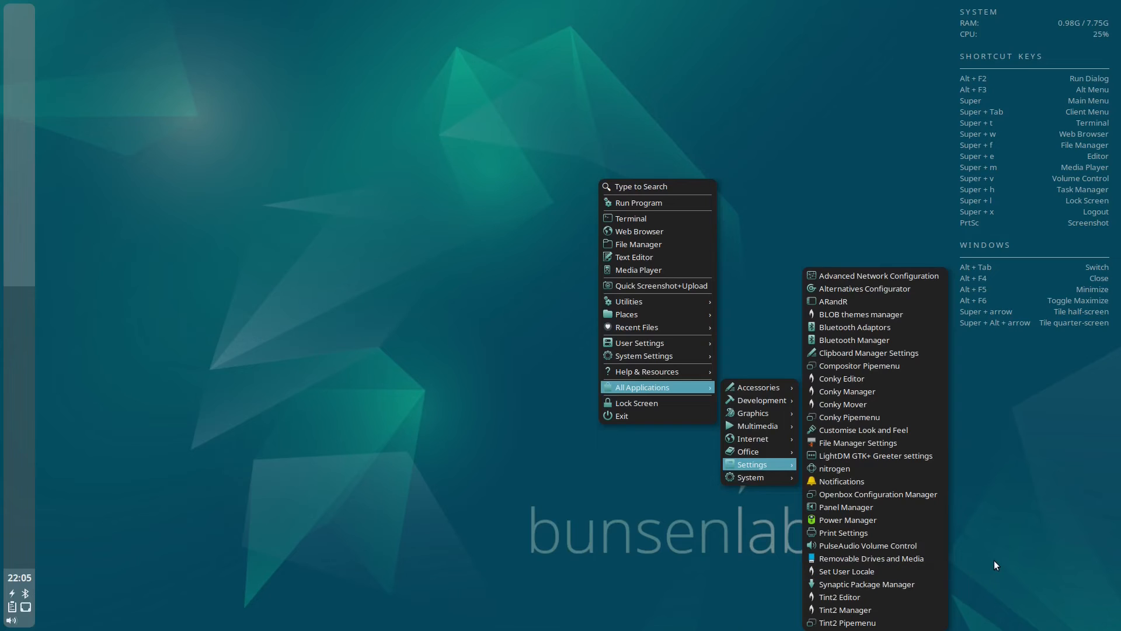
mouse_move(751, 479)
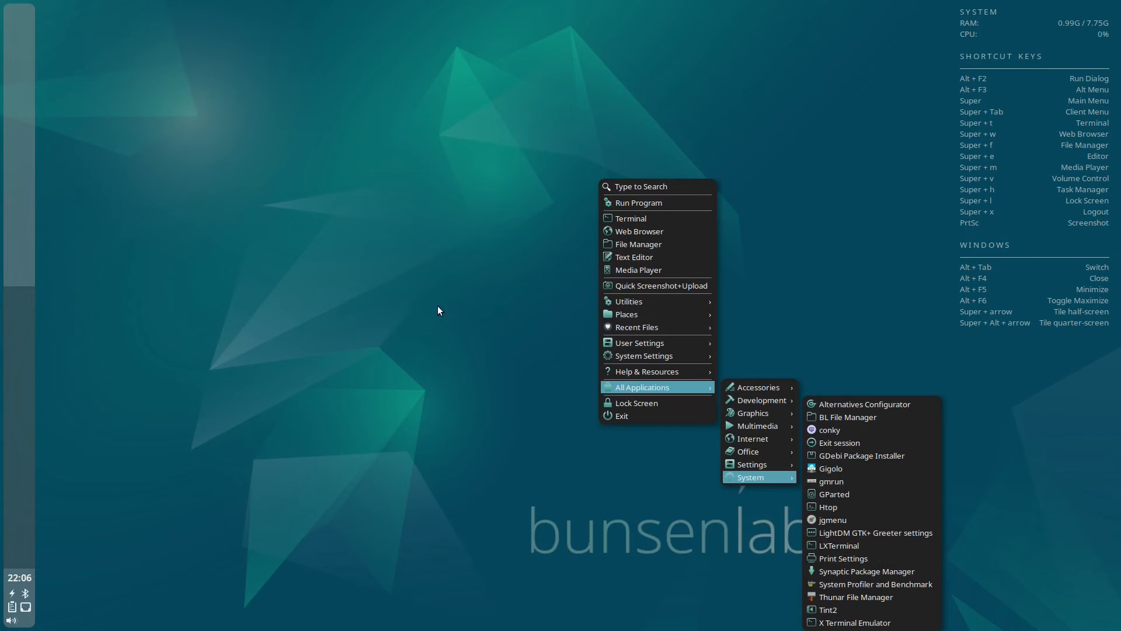
click(450, 269)
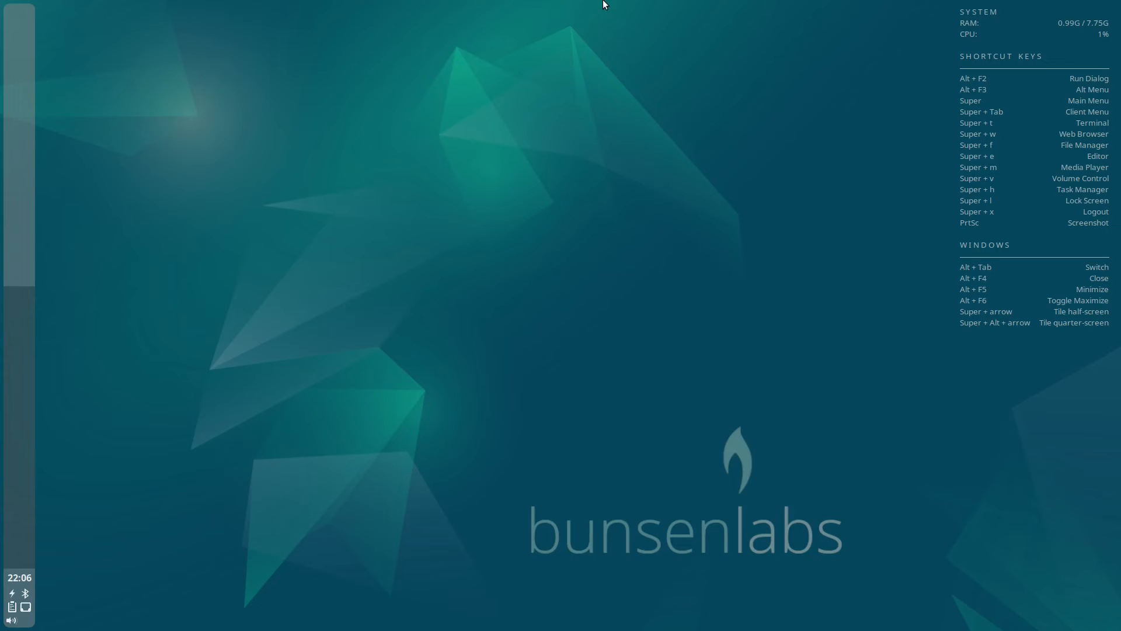
Leave full screen and minimise the boron virtual machine window to view the Virtual Machine Manager list.
mouse_move(514, 1)
click(549, 13)
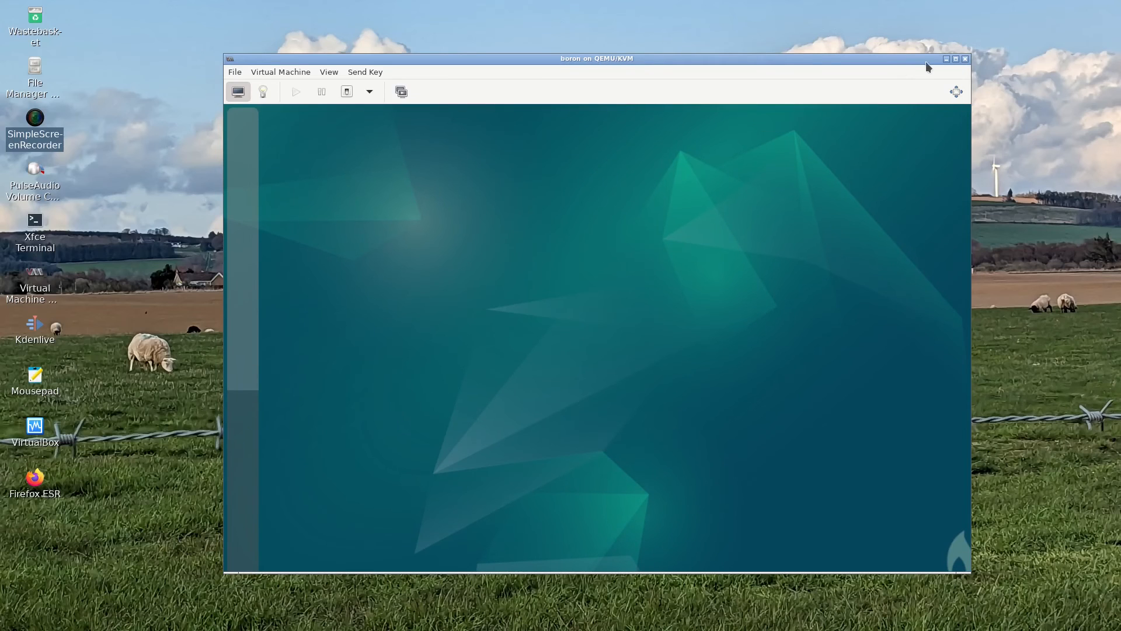
click(946, 59)
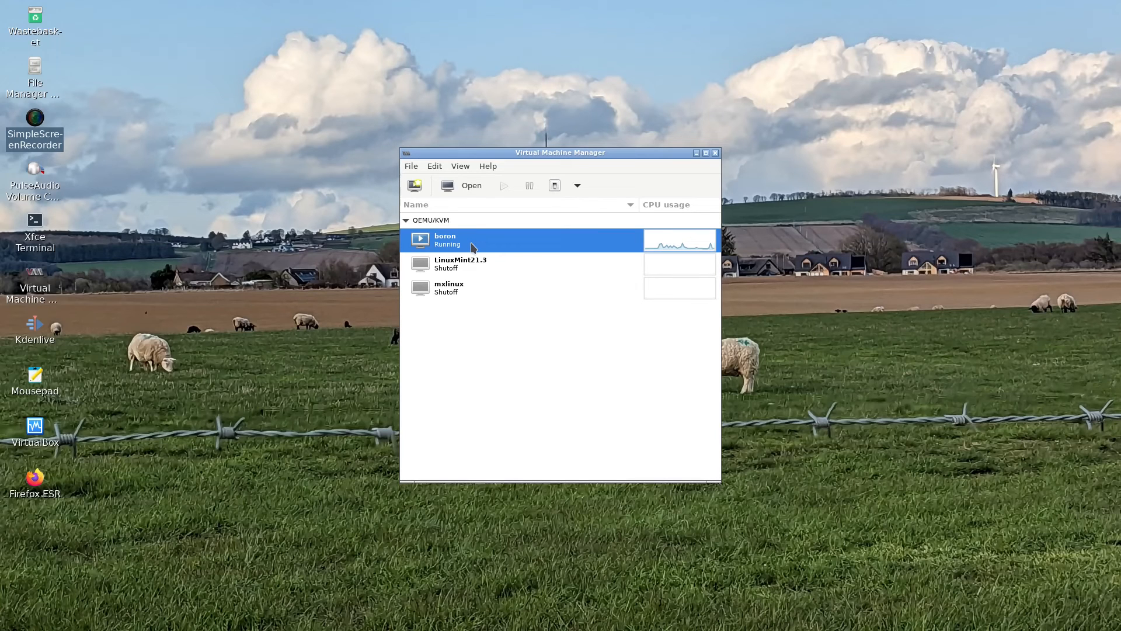
Switch back to the boron on QEMU/KVM window and return it to full screen.
key(alt+Tab)
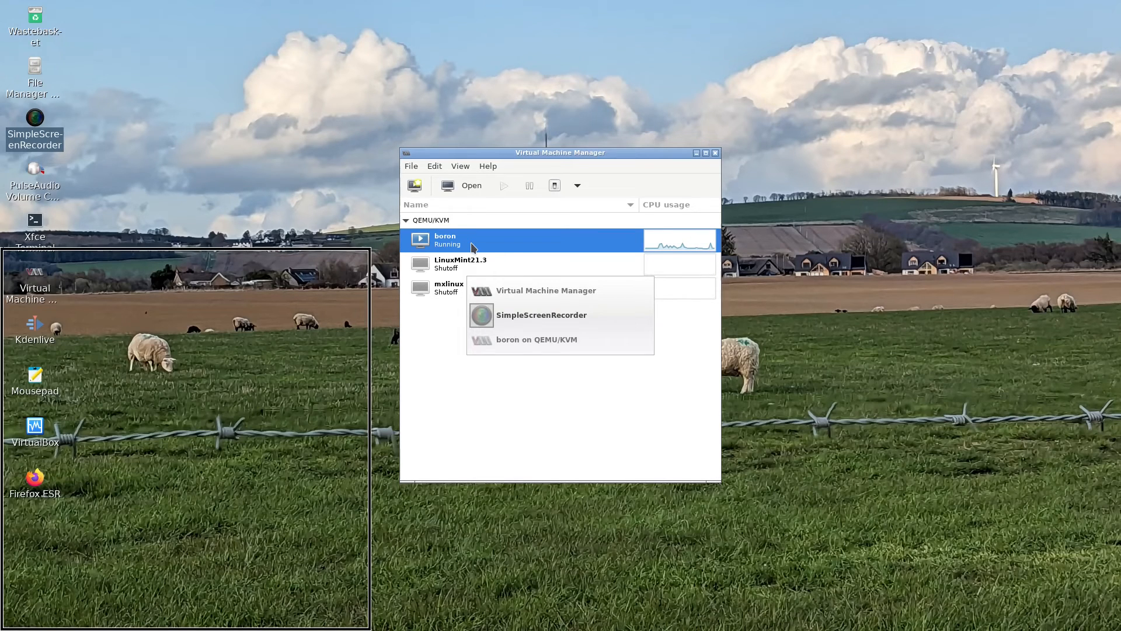
key(Tab)
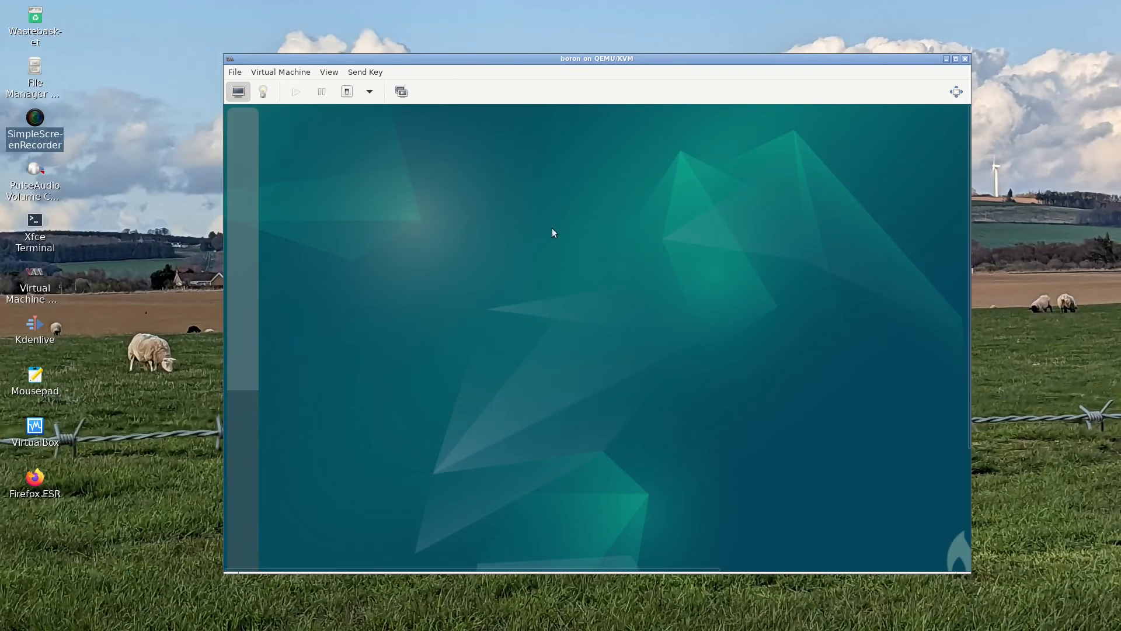
click(325, 72)
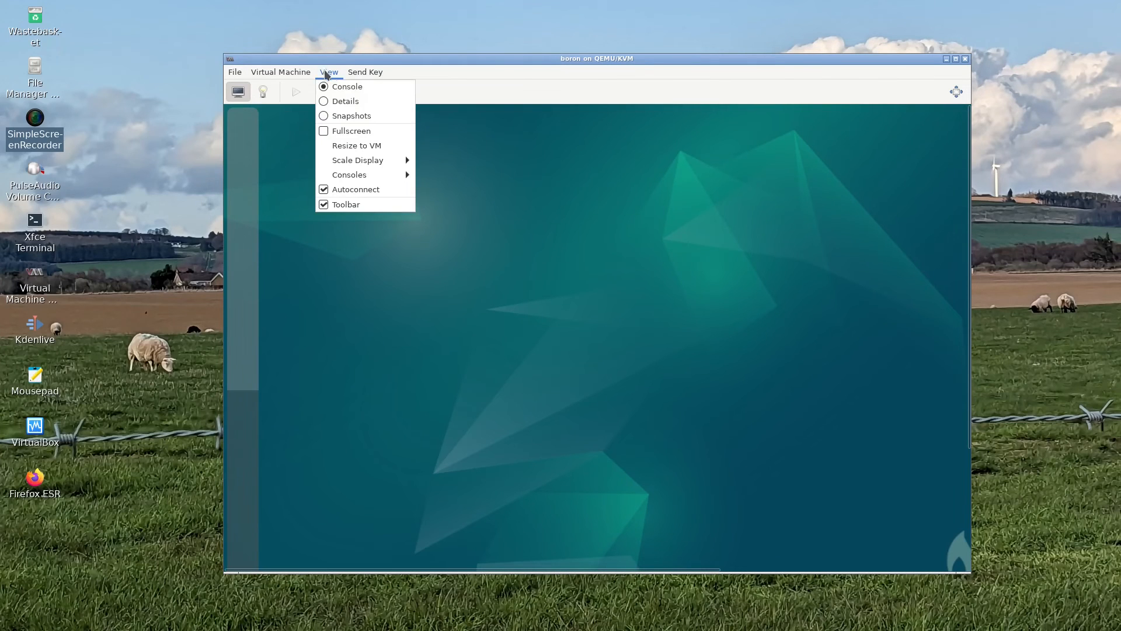
click(358, 127)
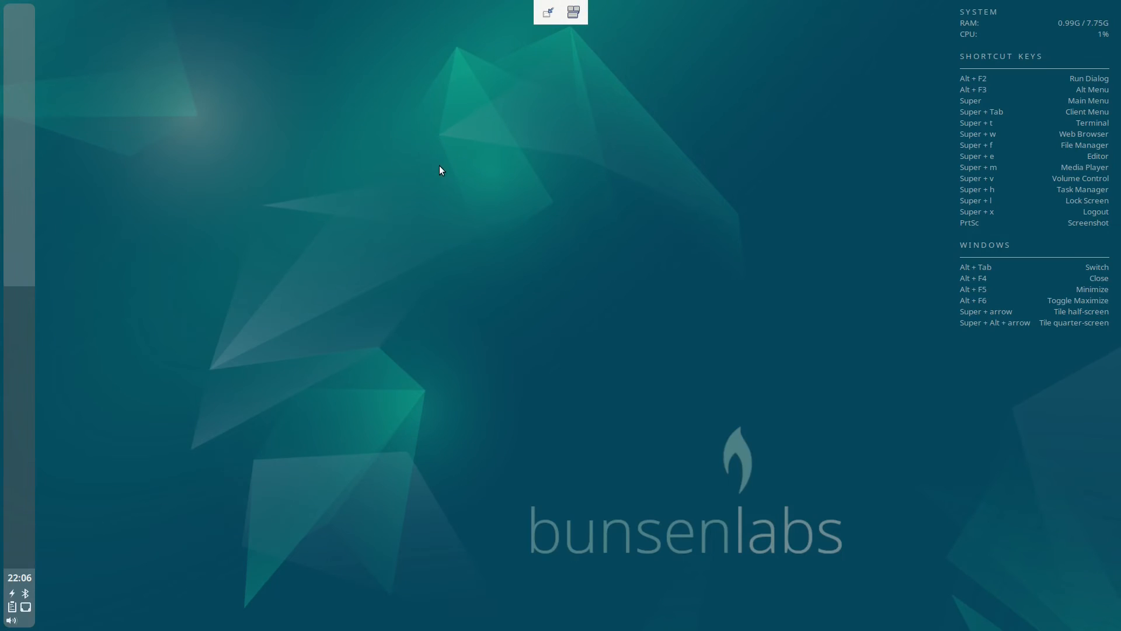
Open Synaptic Package Manager from the System applications and authenticate with the account password.
right_click(425, 134)
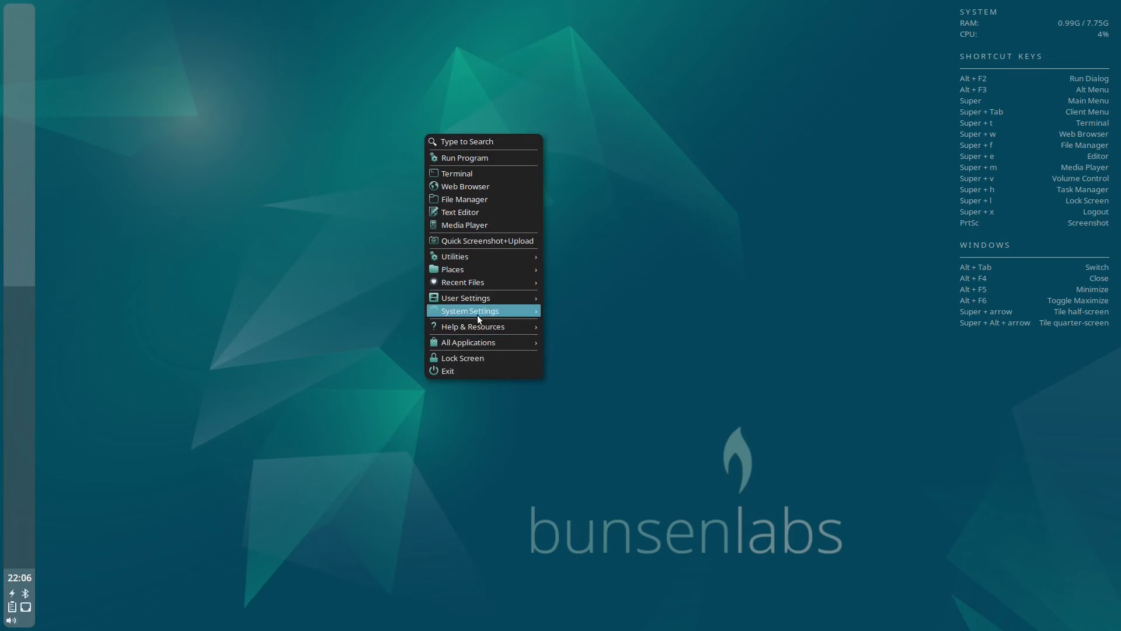
mouse_move(490, 344)
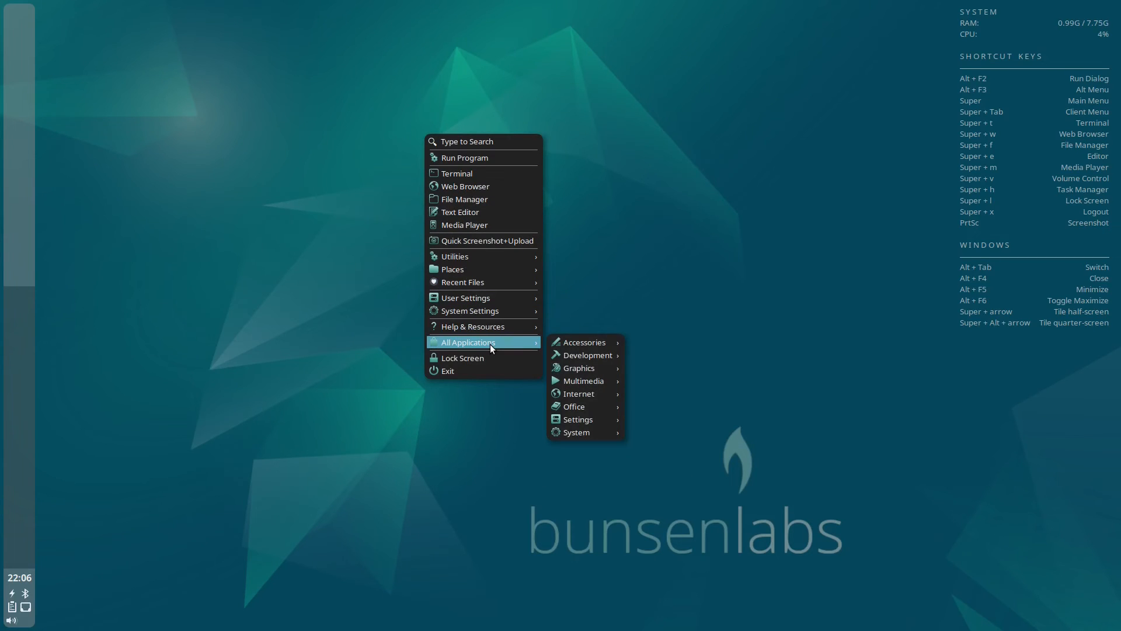
mouse_move(583, 435)
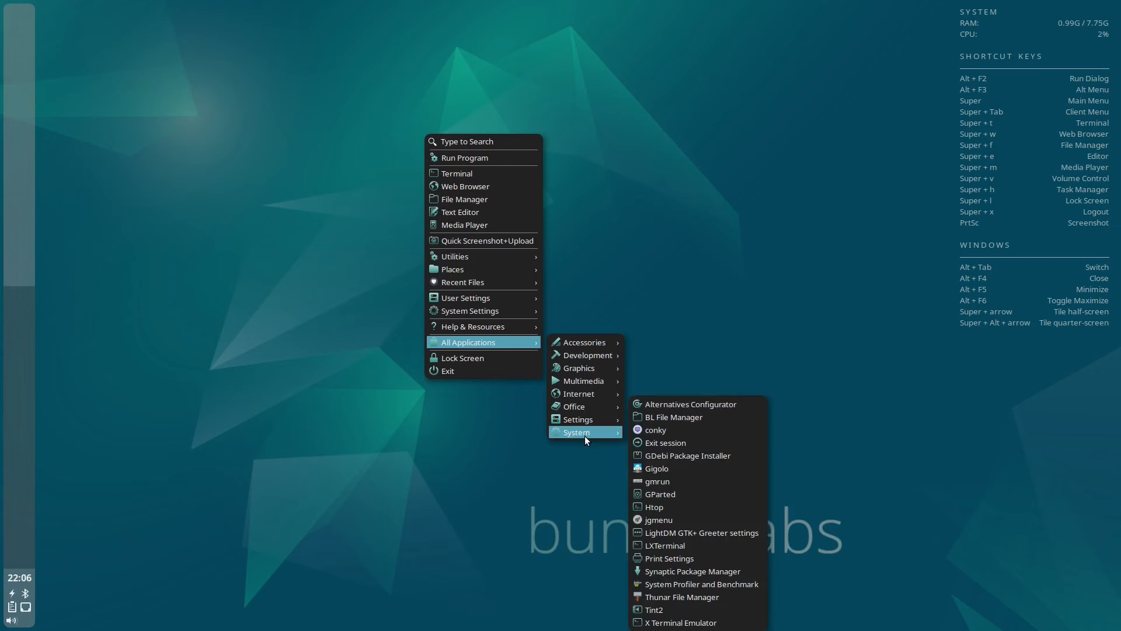
click(702, 572)
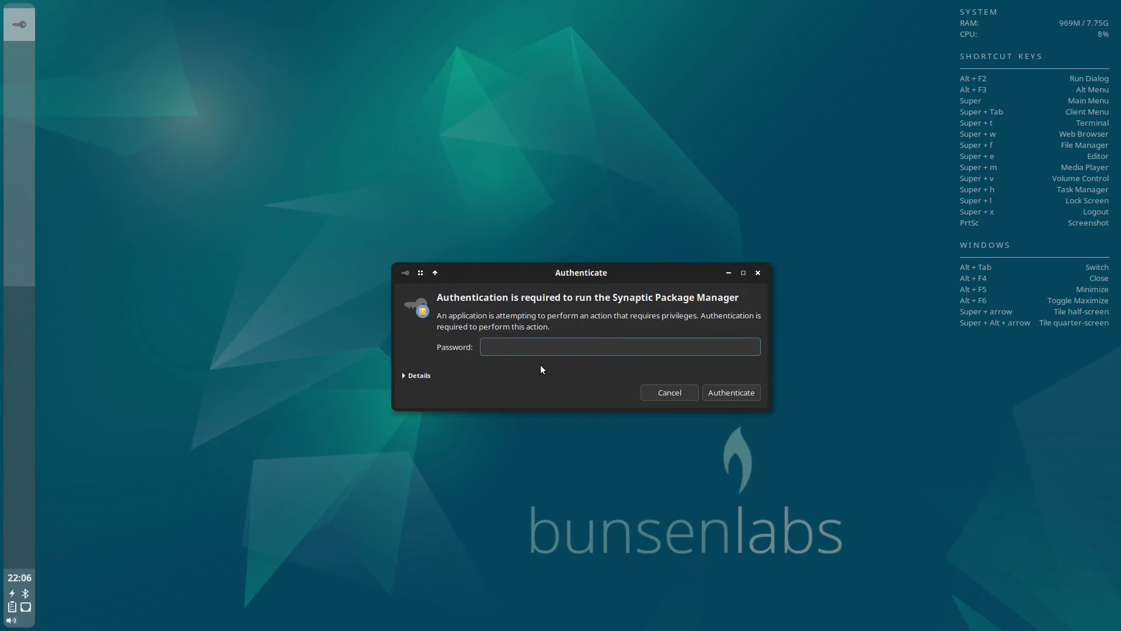
text(•••••••)
key(Return)
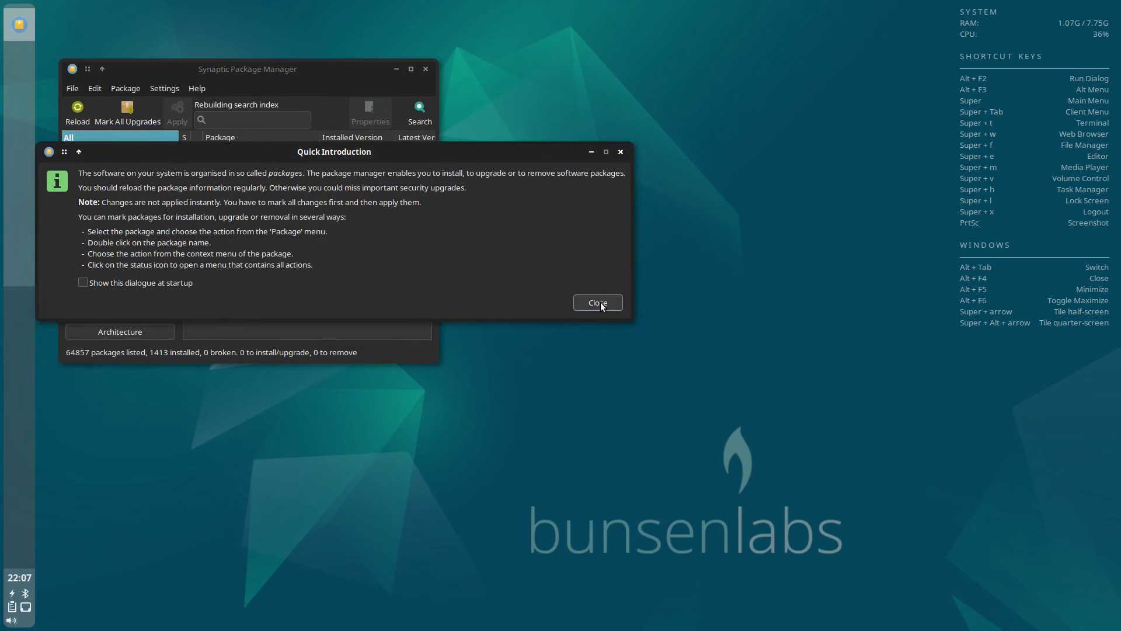
Dismiss the Quick Introduction, maximise the Synaptic window, and search the packages for chromium.
click(601, 302)
click(411, 69)
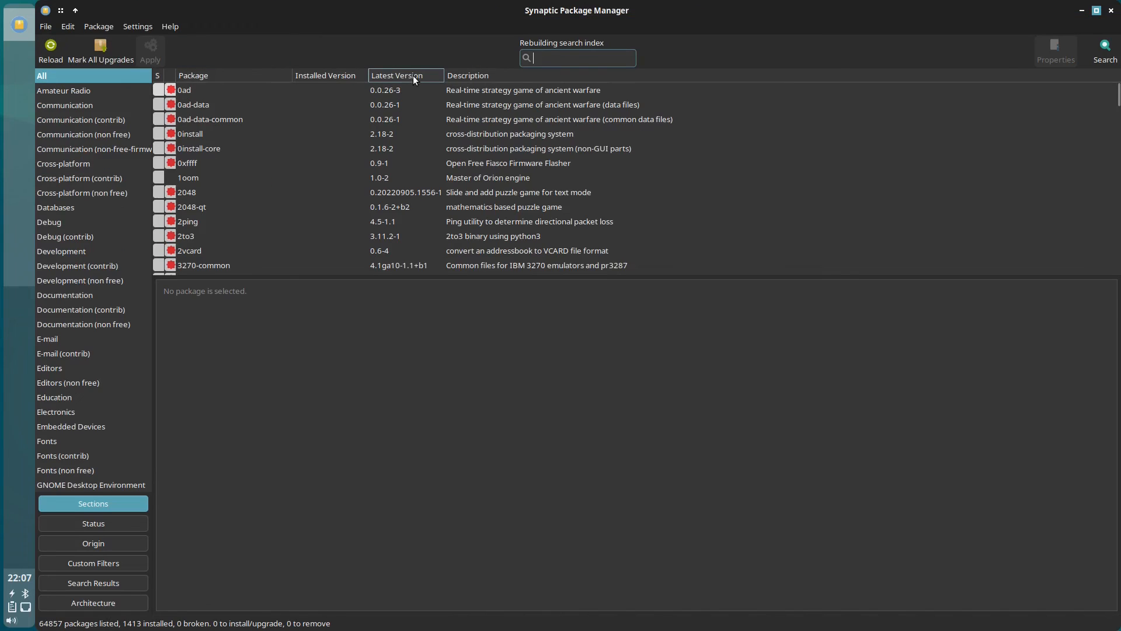
text(chromium)
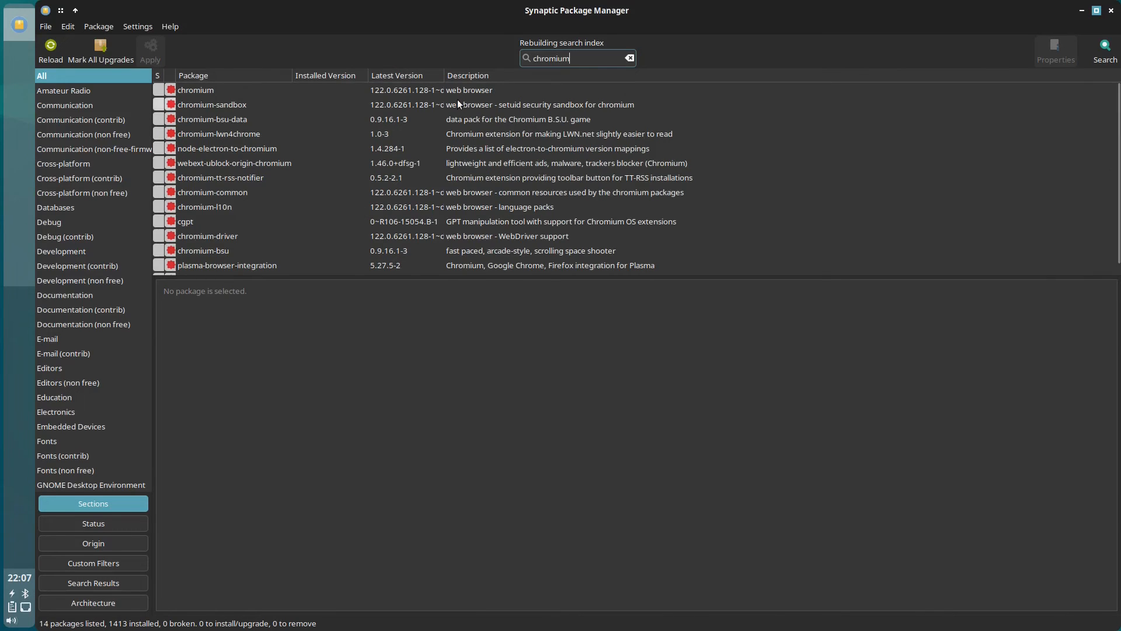
Mark the chromium web browser package and its required additional packages for installation, and apply the changes.
click(201, 90)
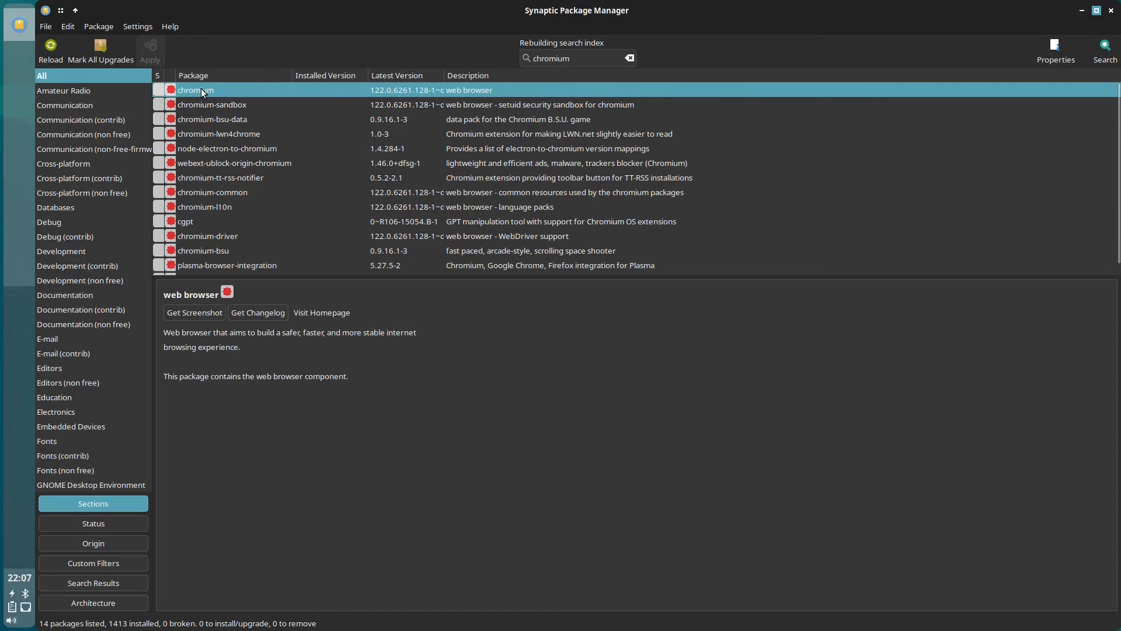
right_click(201, 90)
click(229, 108)
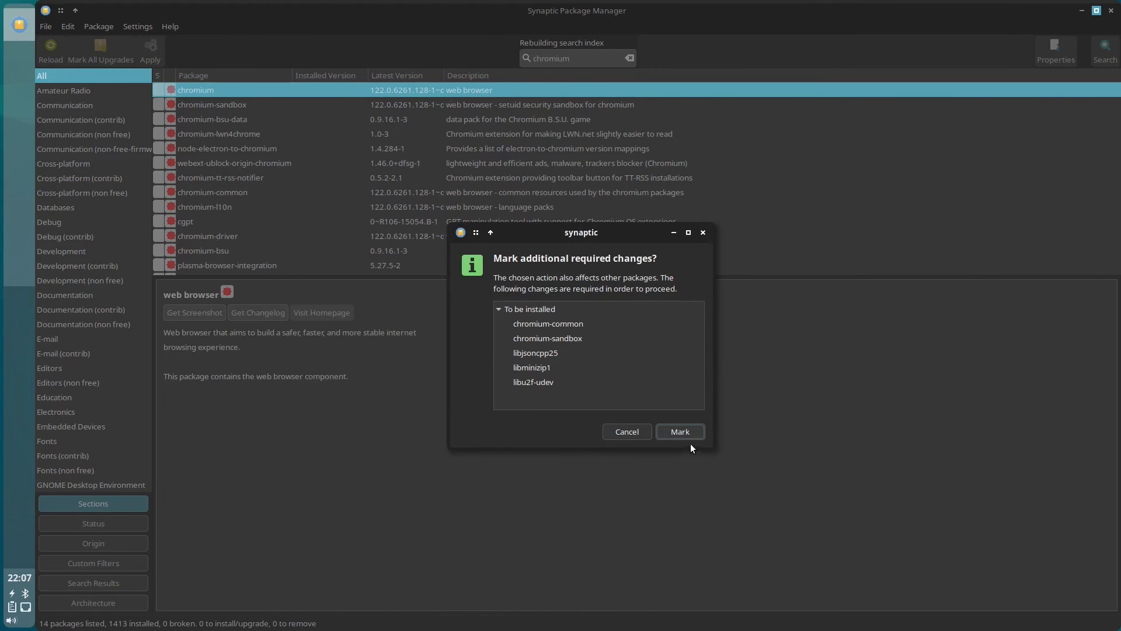
click(686, 433)
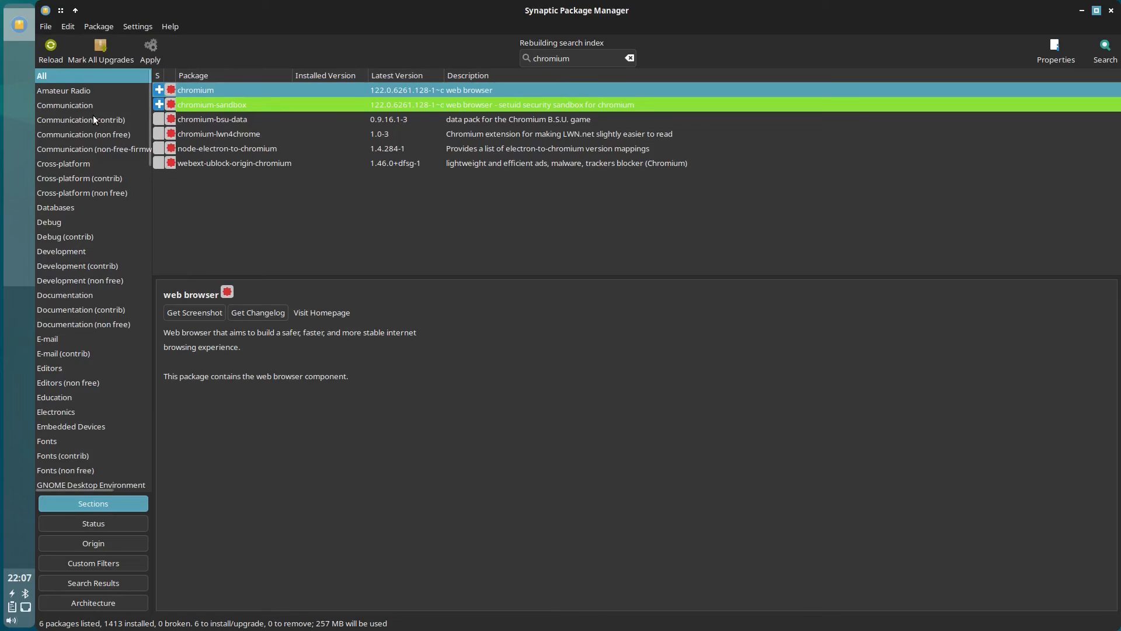
click(150, 51)
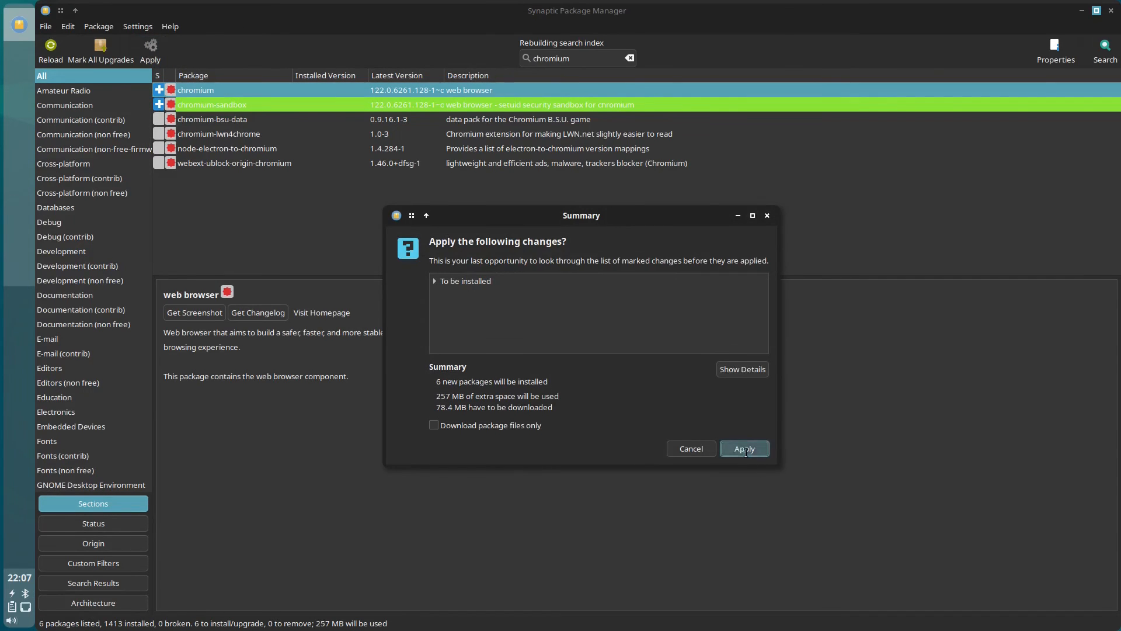
click(745, 449)
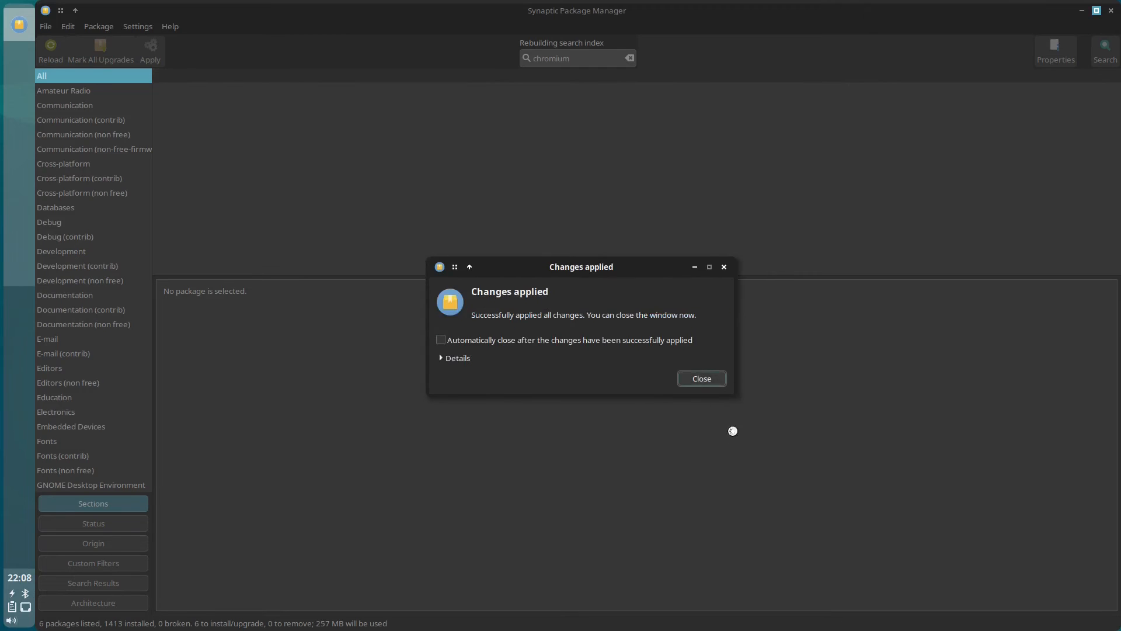
Close the completed installation message and Synaptic, and test-launch the Chromium Web Browser from the Internet applications, closing it again.
click(708, 379)
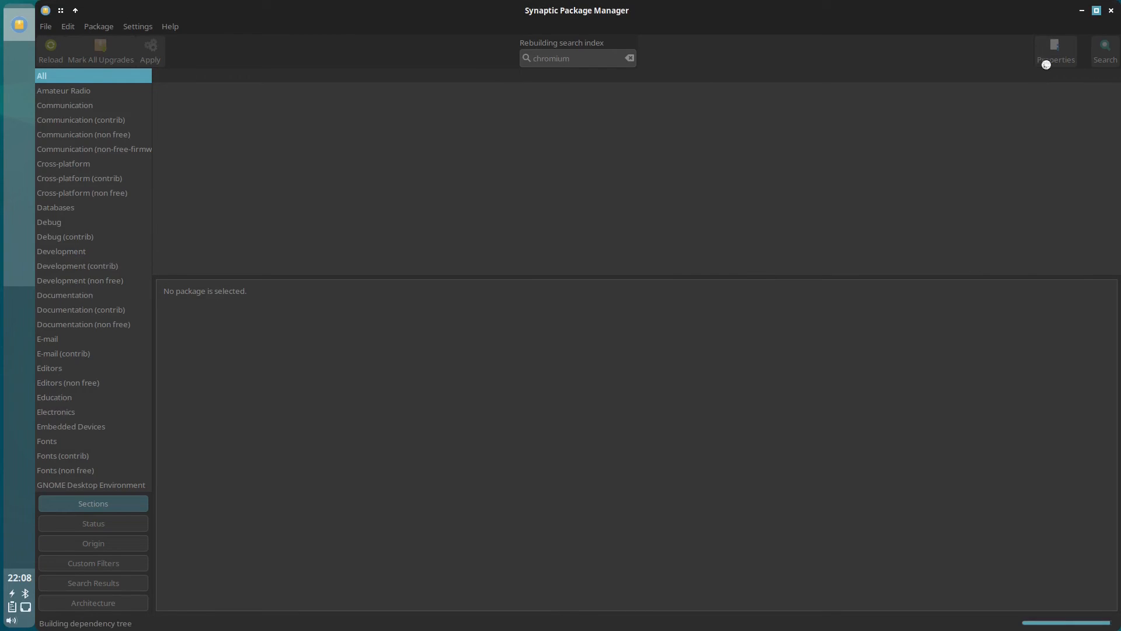
right_click(467, 138)
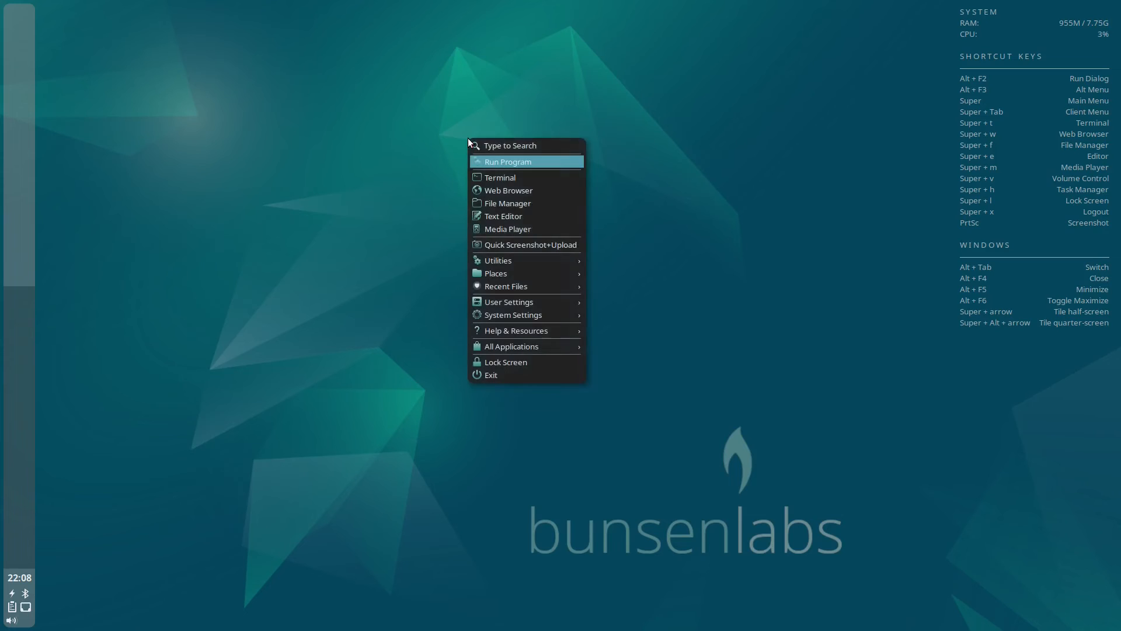
mouse_move(530, 346)
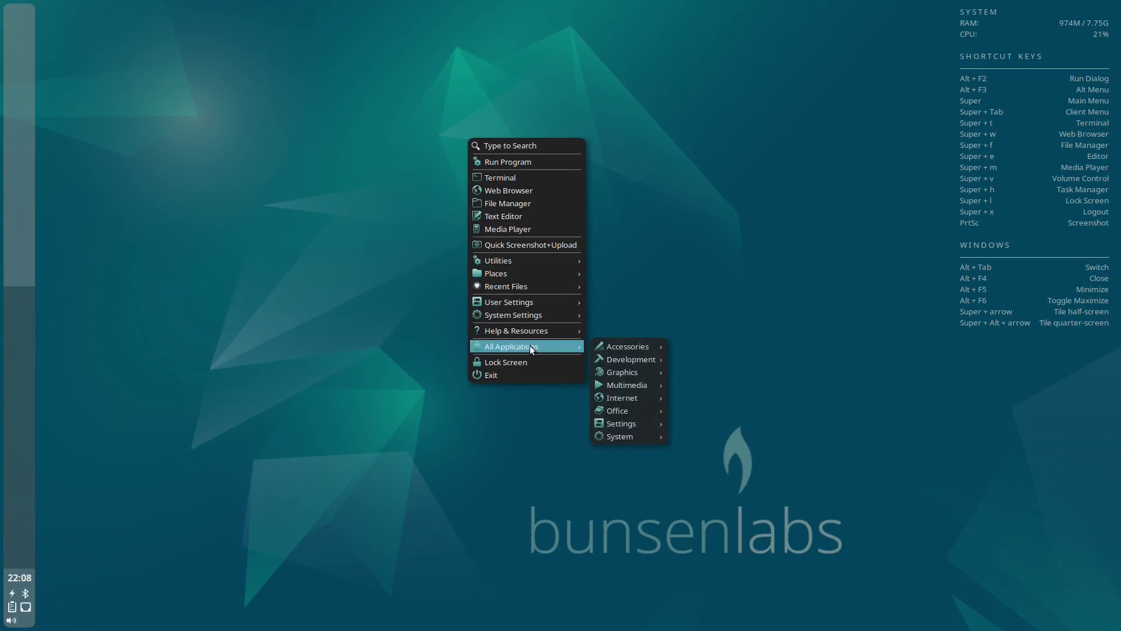
mouse_move(629, 397)
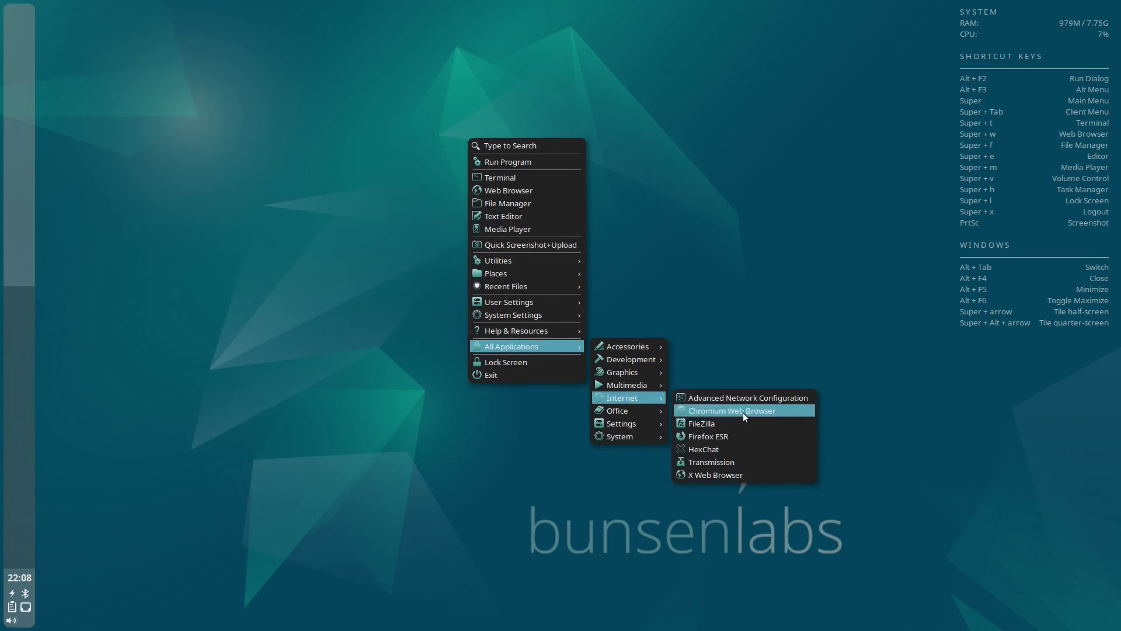
click(728, 402)
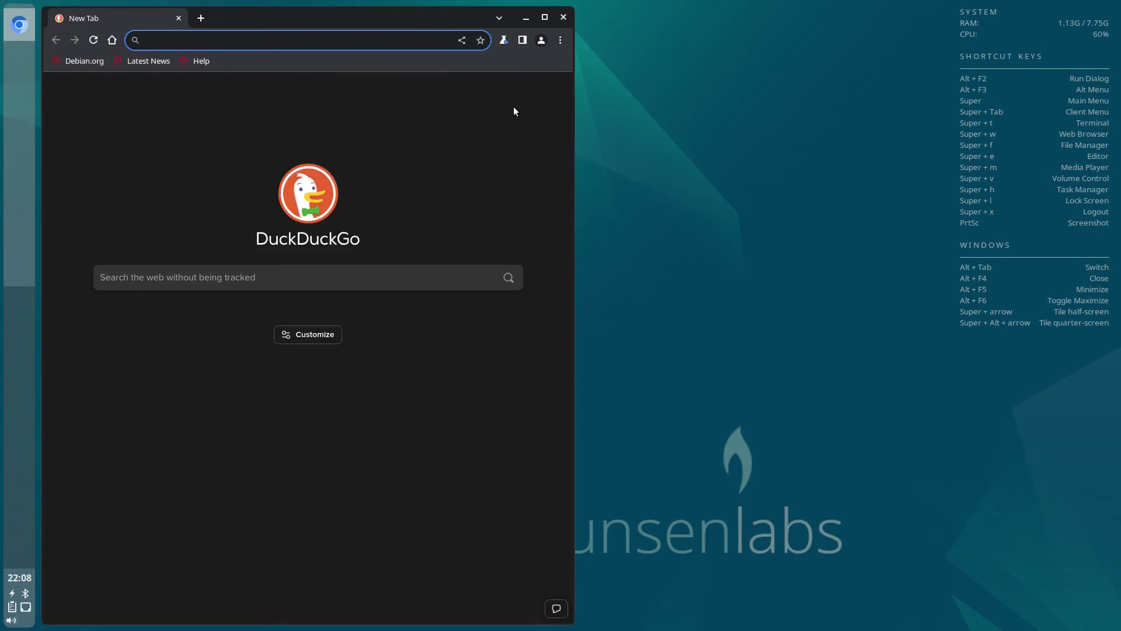
click(566, 18)
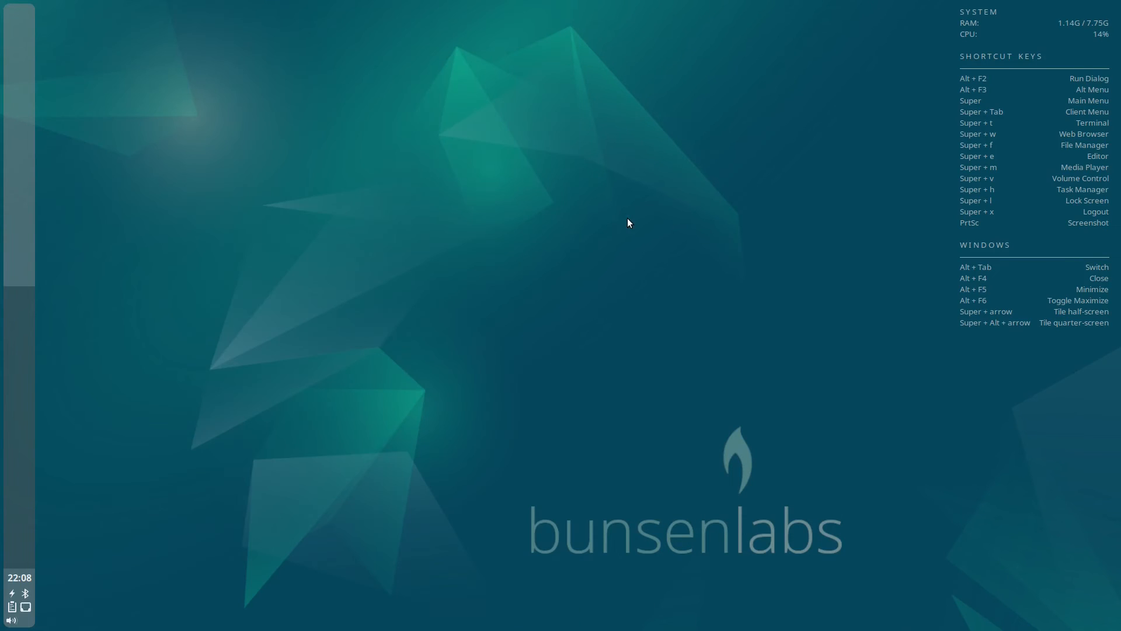
Open Synaptic Package Manager from the System applications and search the packages for steam.
right_click(434, 117)
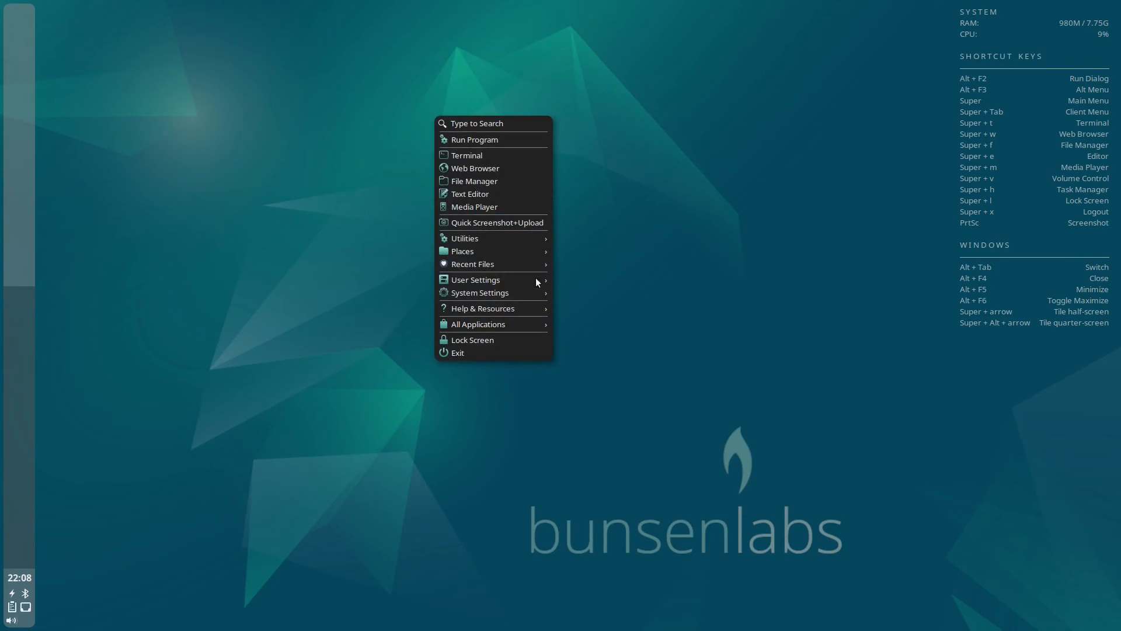
mouse_move(509, 322)
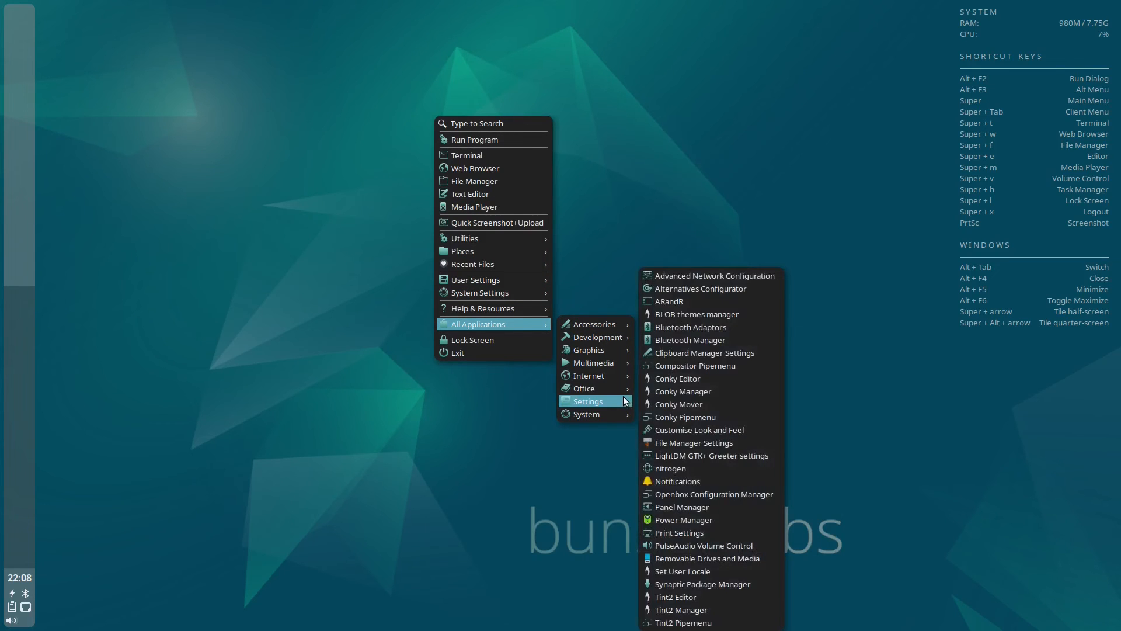
mouse_move(601, 418)
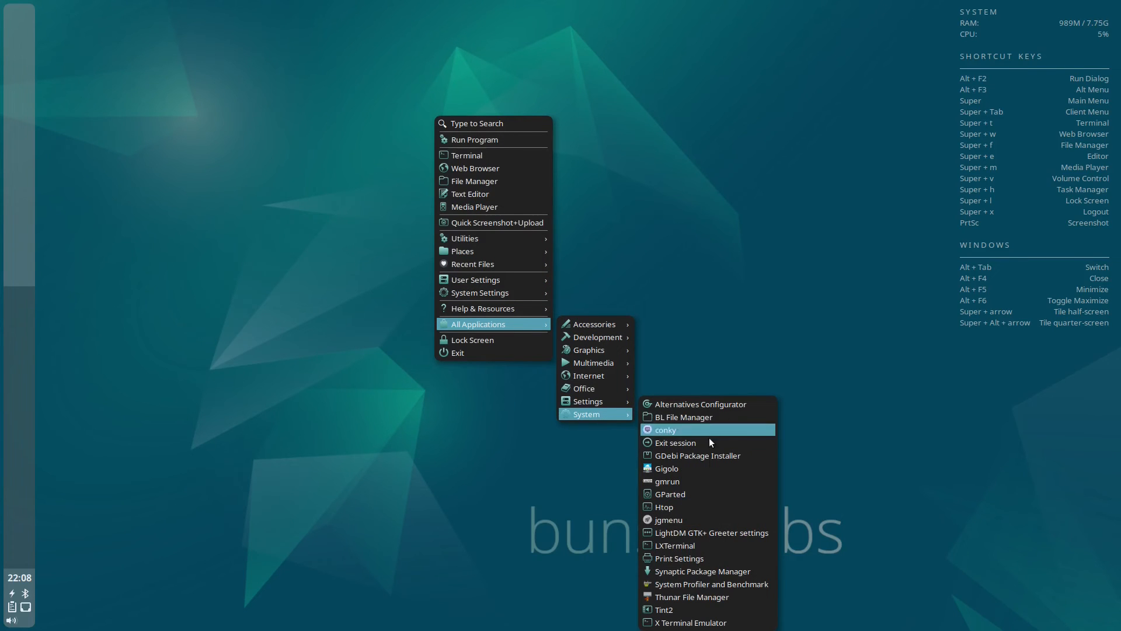
click(699, 570)
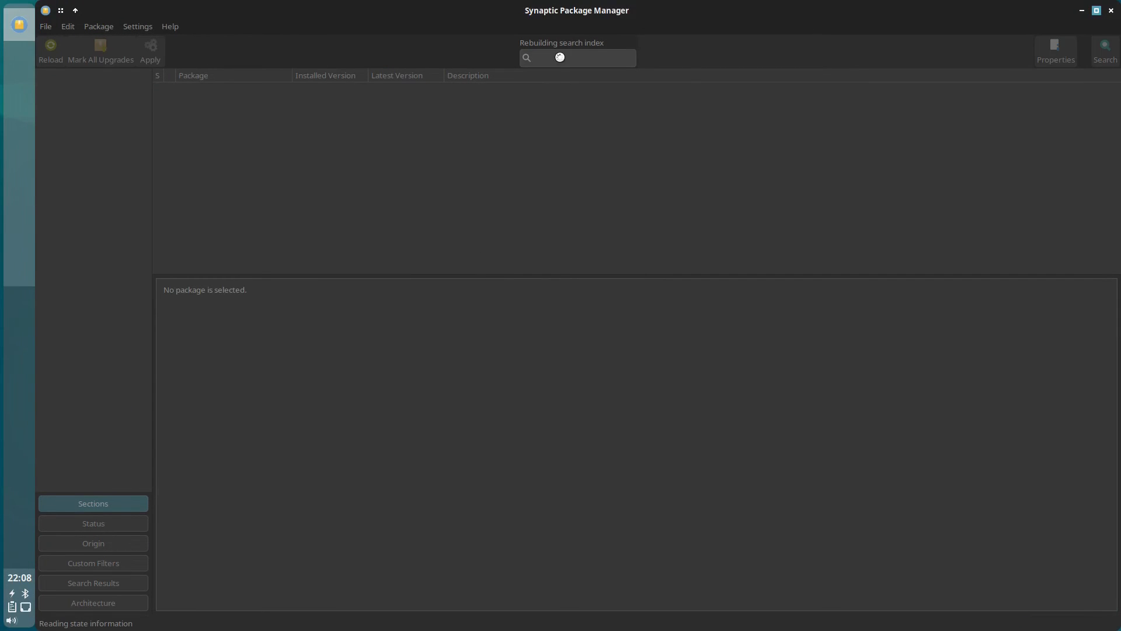
text(steam)
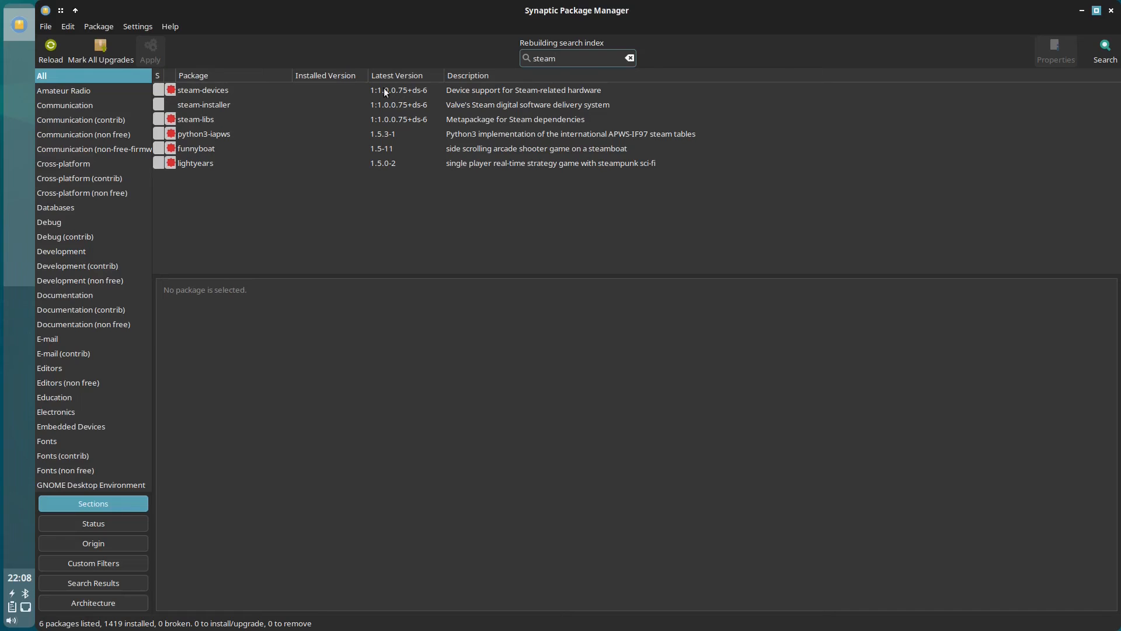
Try to mark the steam-installer package for installation, and search the packages for spotify.
click(217, 106)
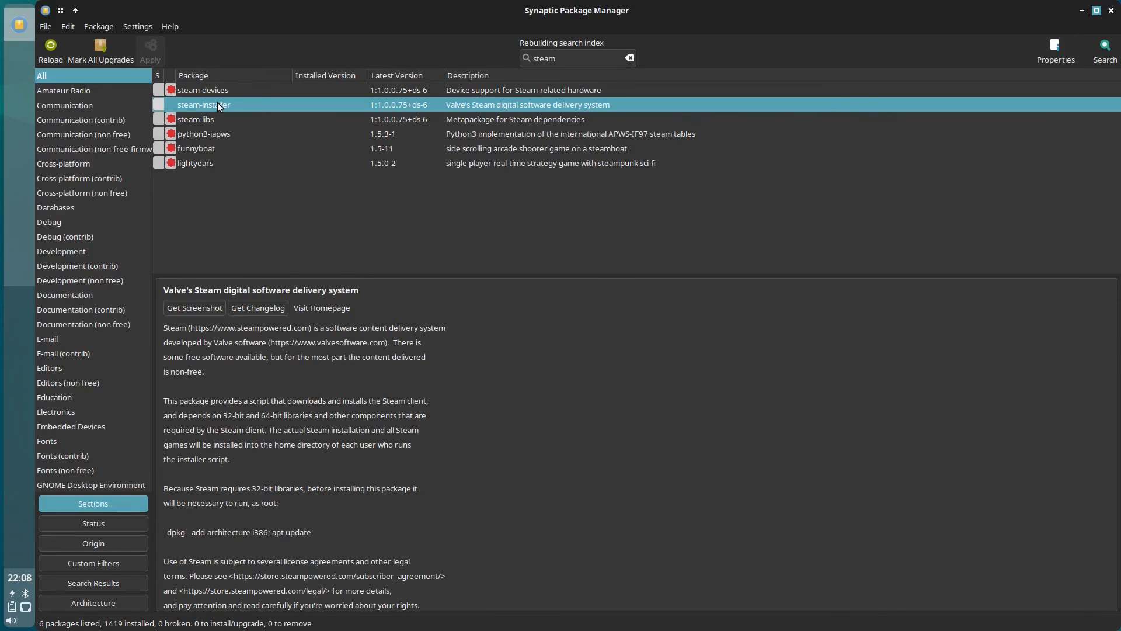
right_click(217, 102)
click(262, 130)
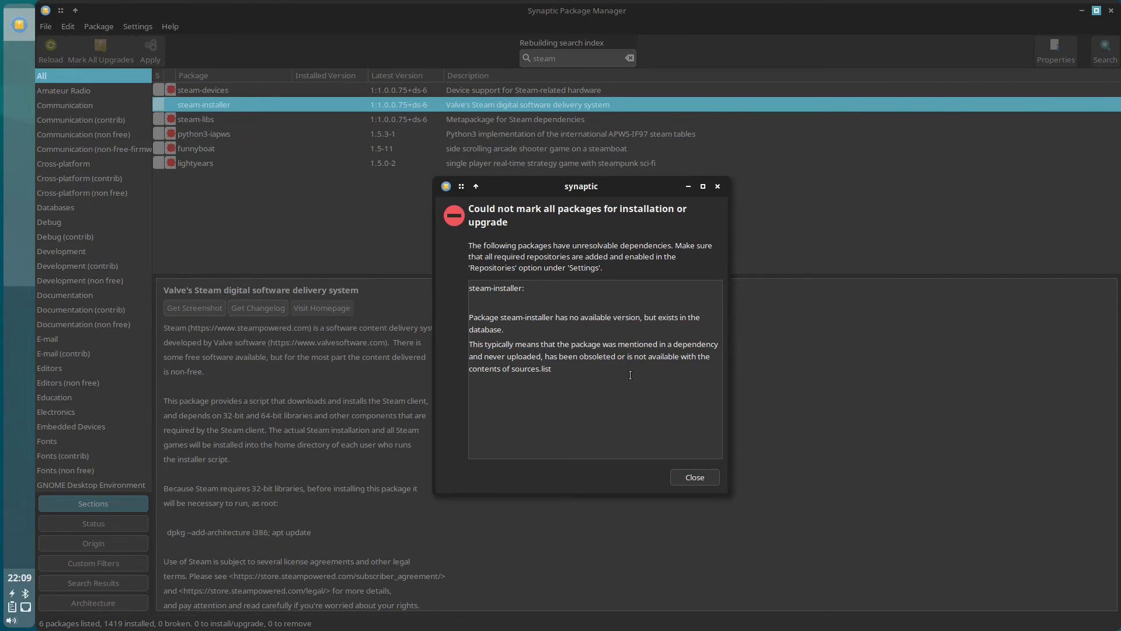
key(Escape)
text(spotify)
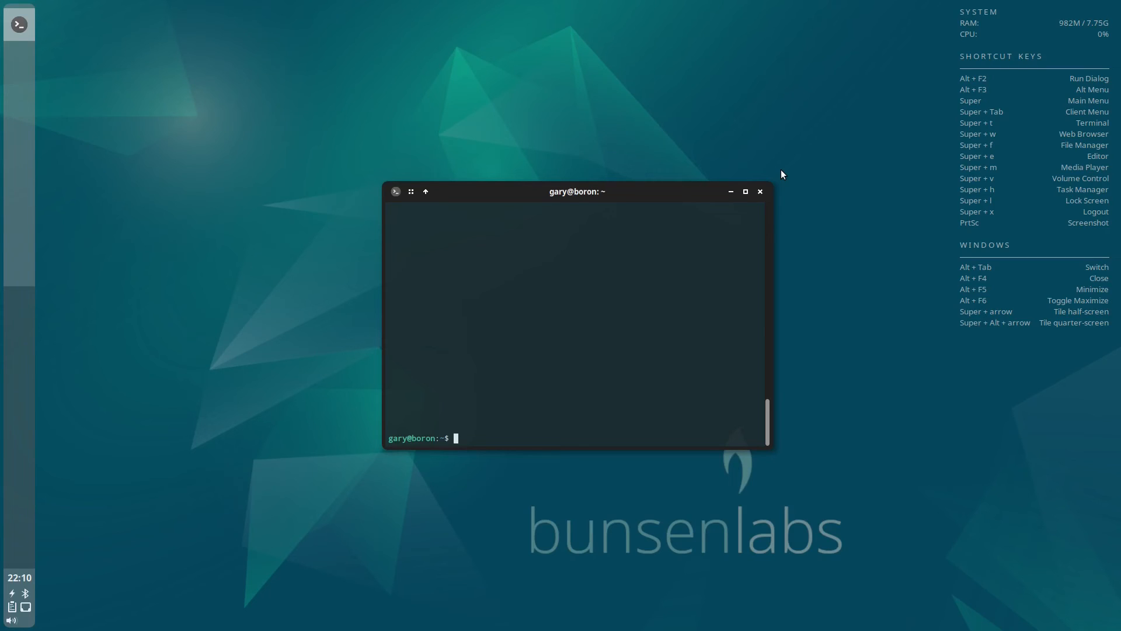
right_click(233, 124)
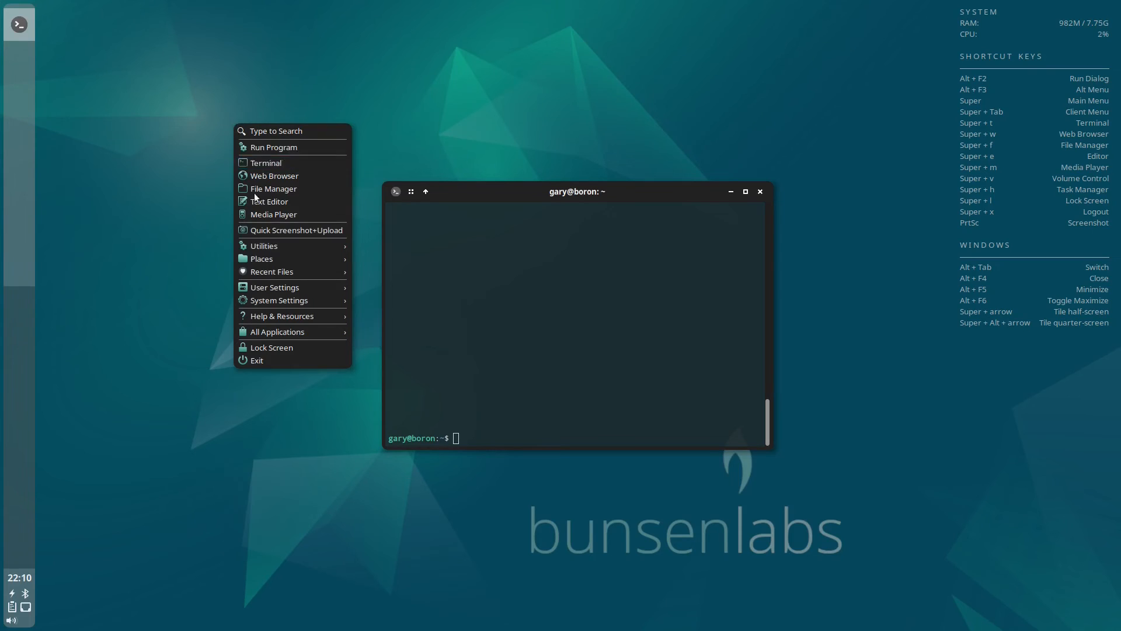
mouse_move(266, 244)
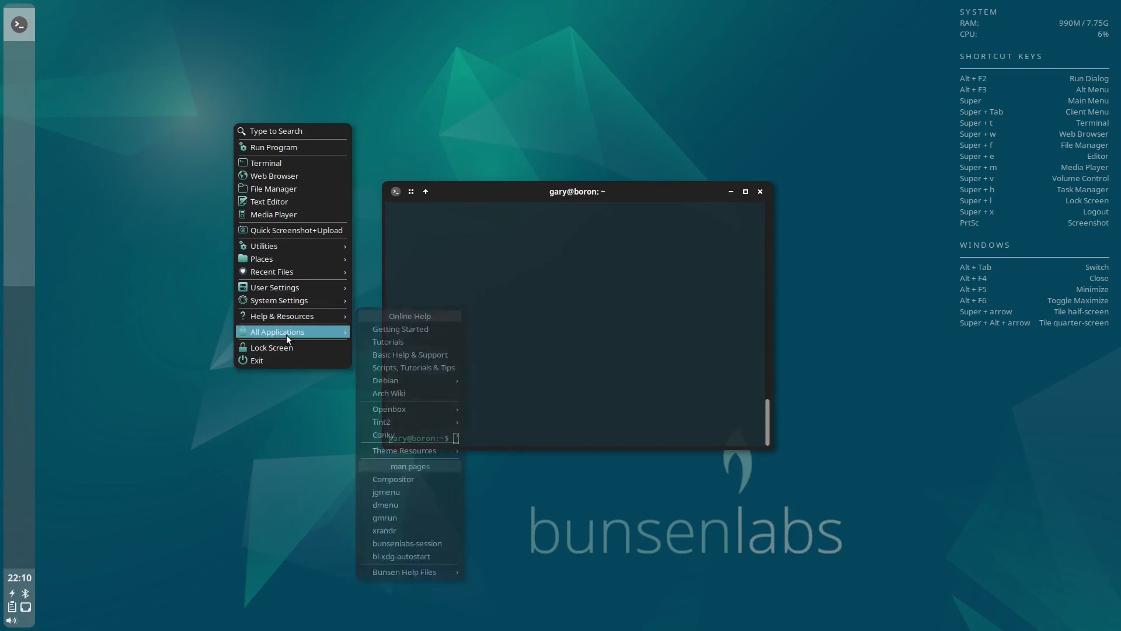
mouse_move(286, 336)
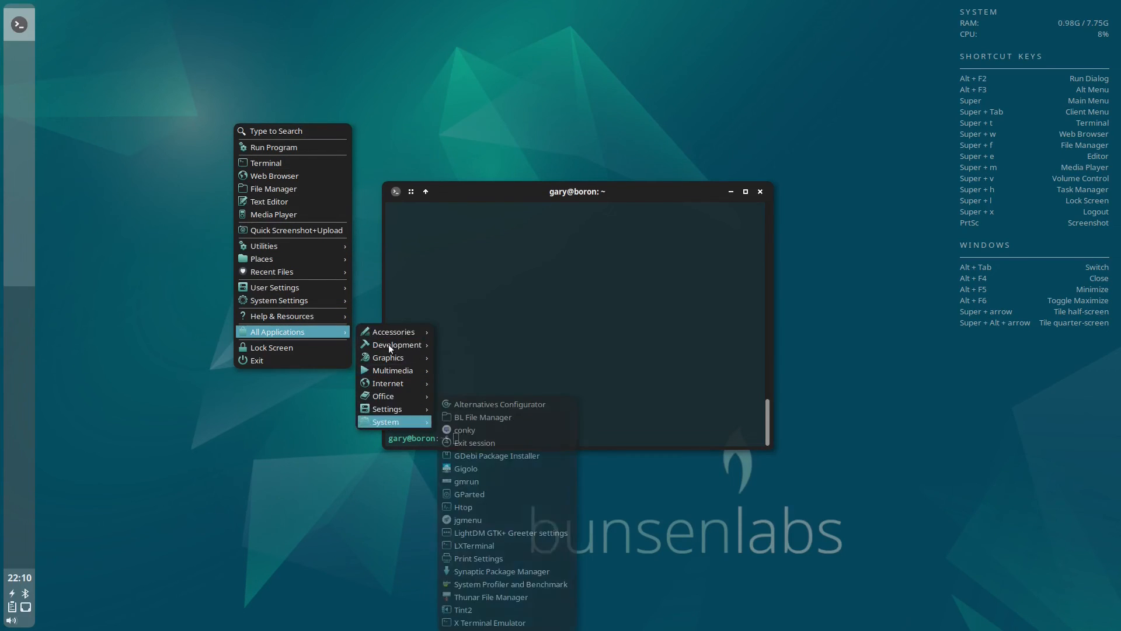
mouse_move(407, 346)
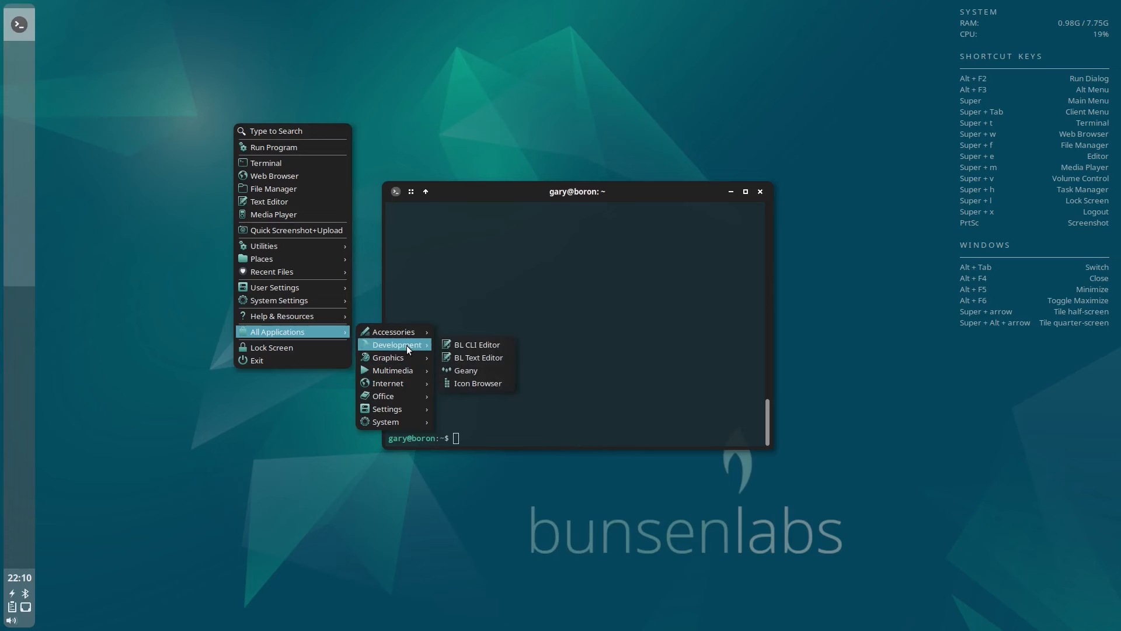
click(439, 129)
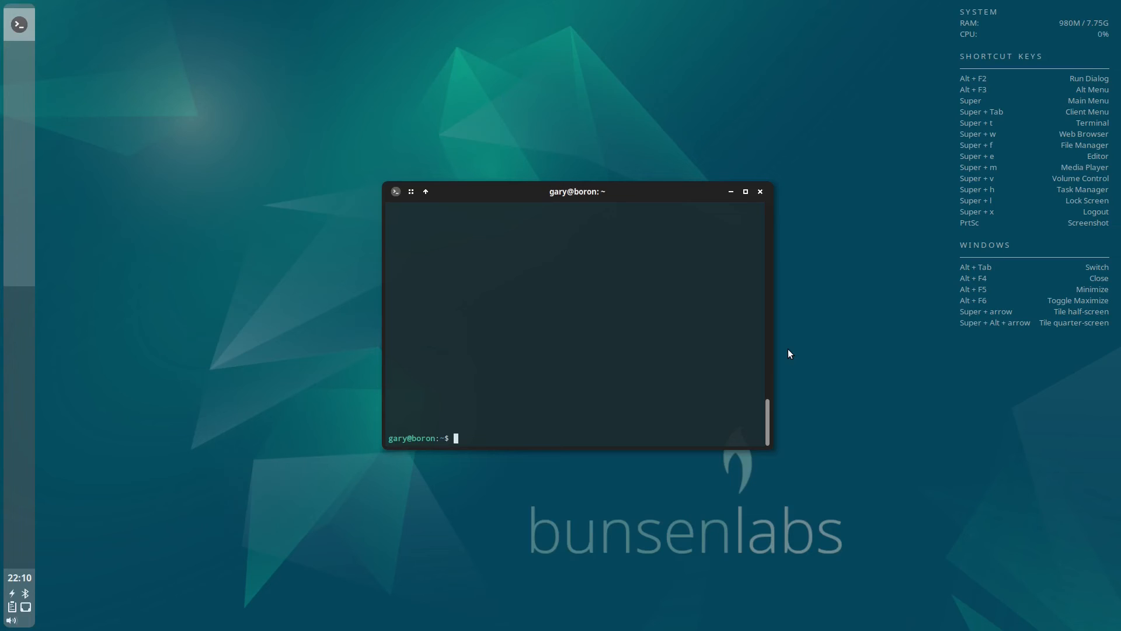
Install the gnome-software package with apt in the terminal and confirm the installation.
text(sudo apt install gnome-software)
key(Return)
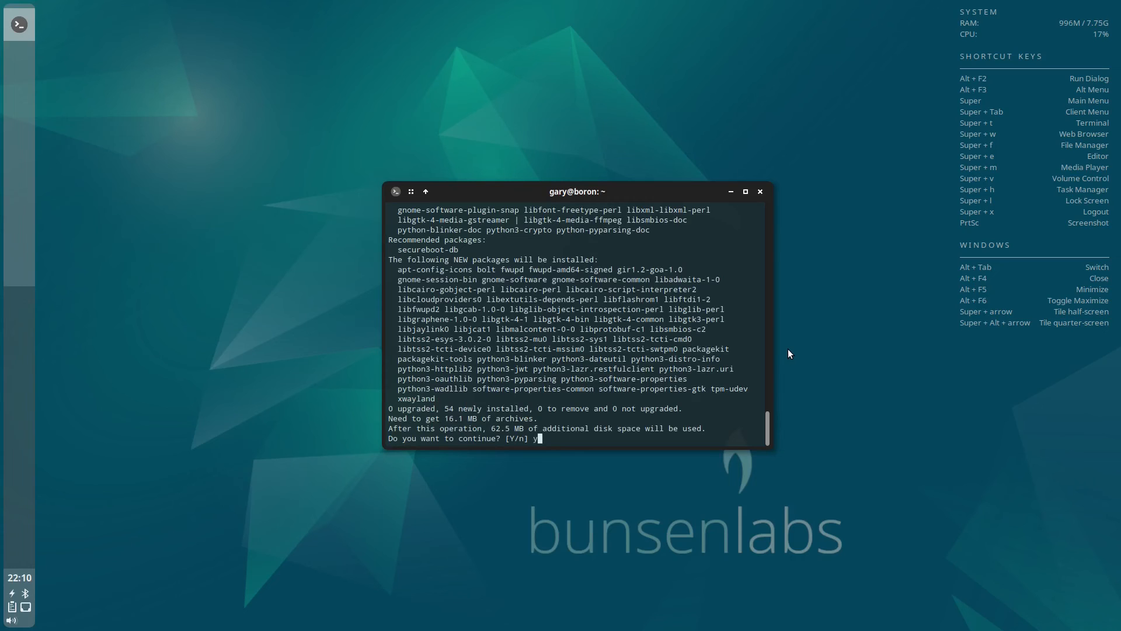
key(Return)
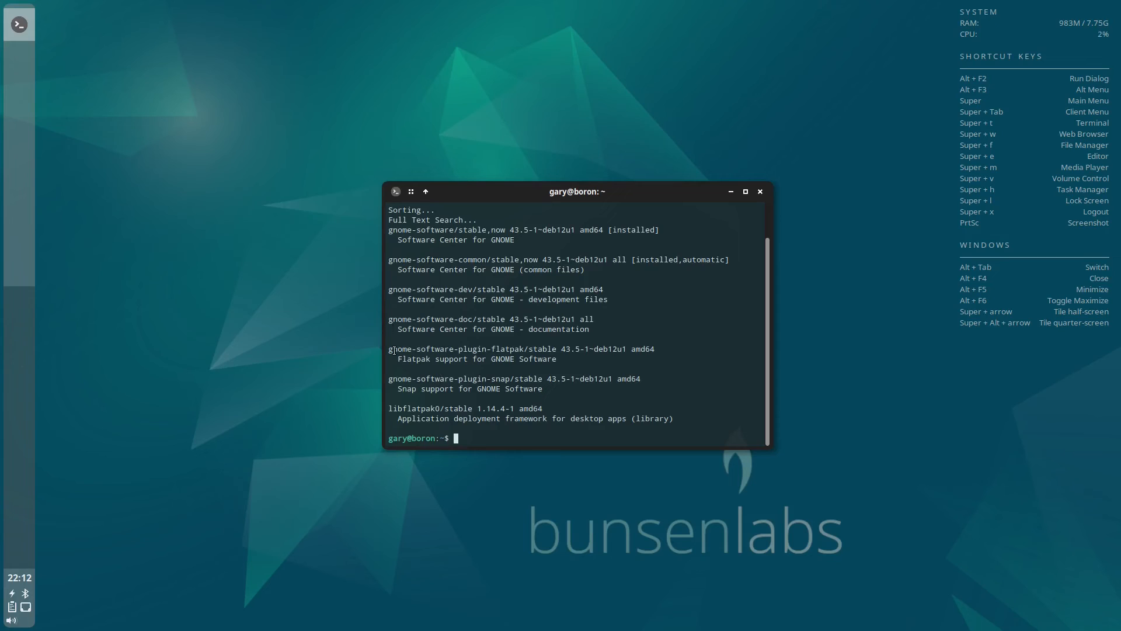
Install the gnome-software-plugin-flatpak package with apt in the terminal and confirm the installation.
drag(389, 349, 524, 348)
click(518, 443)
text(sudo apt instal)
text(l gnome-s)
text(of)
text(tware-p)
text(lugin-)
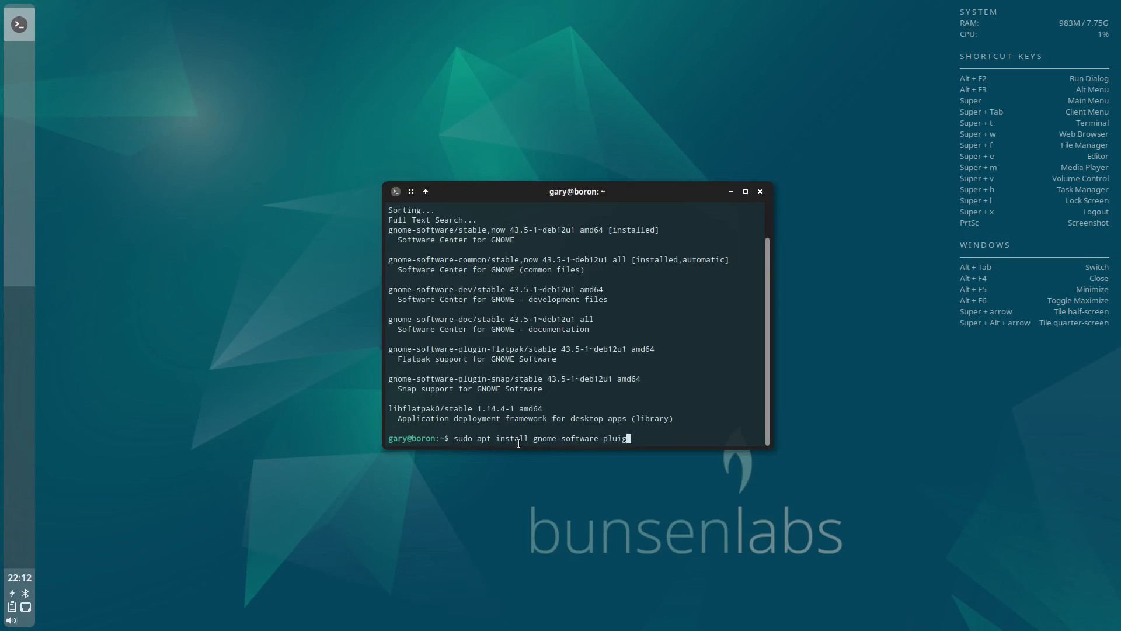
text(flatpak)
key(Return)
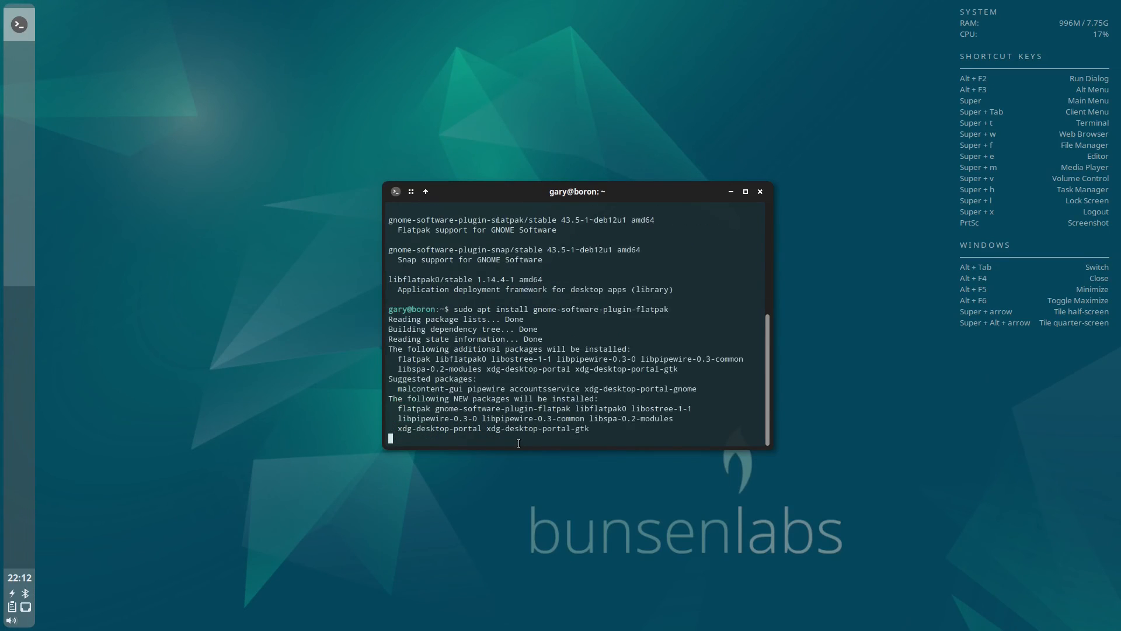
text(y)
key(Return)
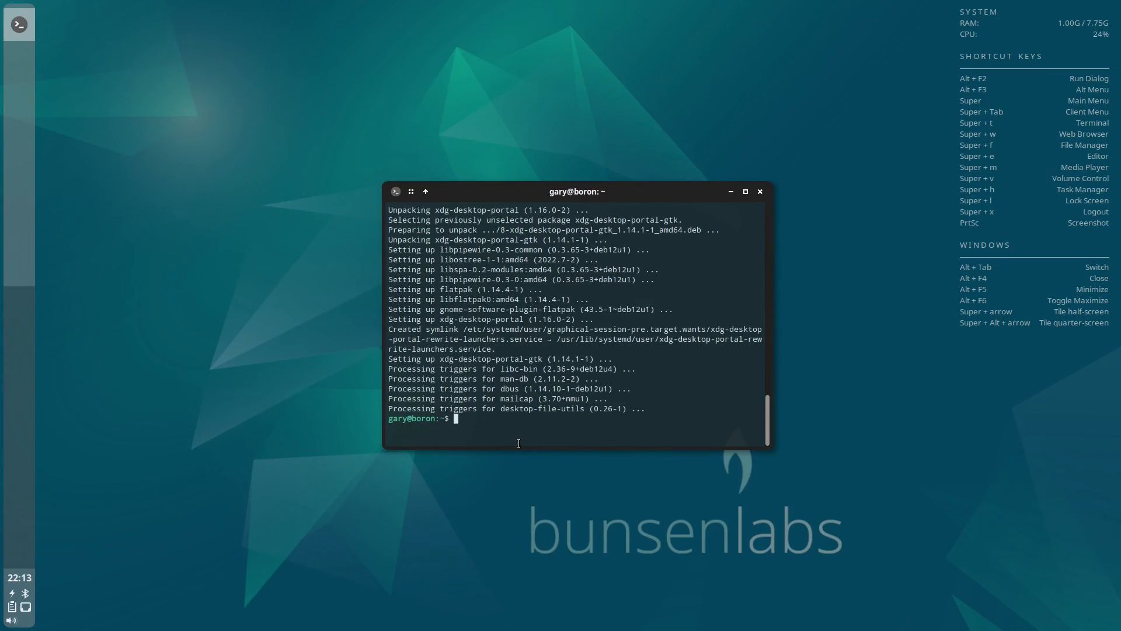
Close the terminal window and open the desktop menu.
click(761, 192)
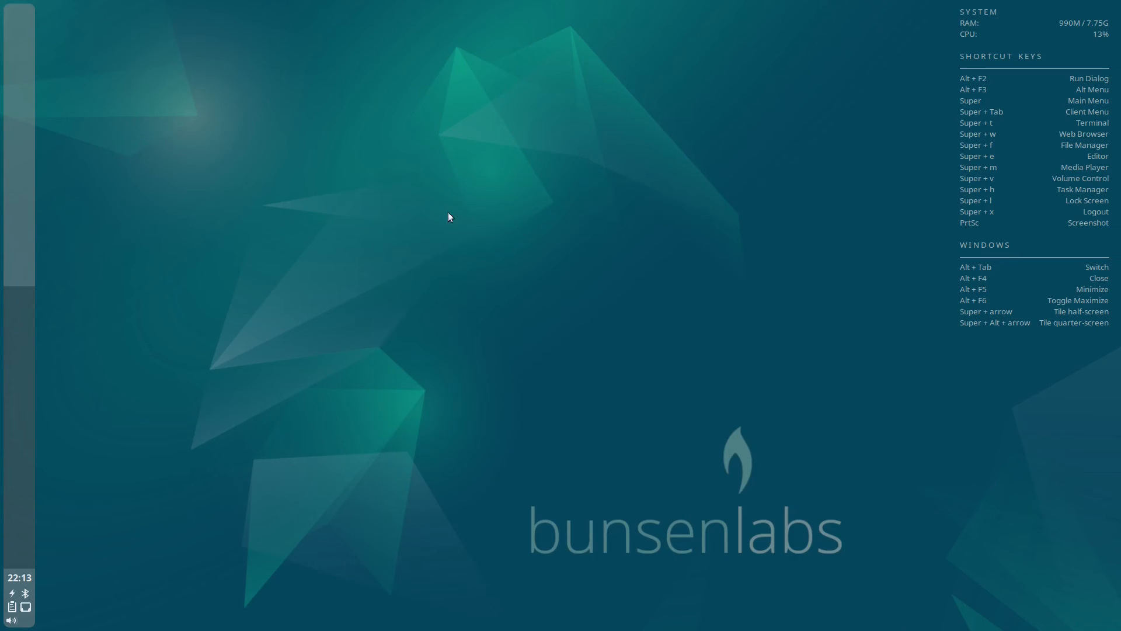
right_click(298, 110)
mouse_move(350, 303)
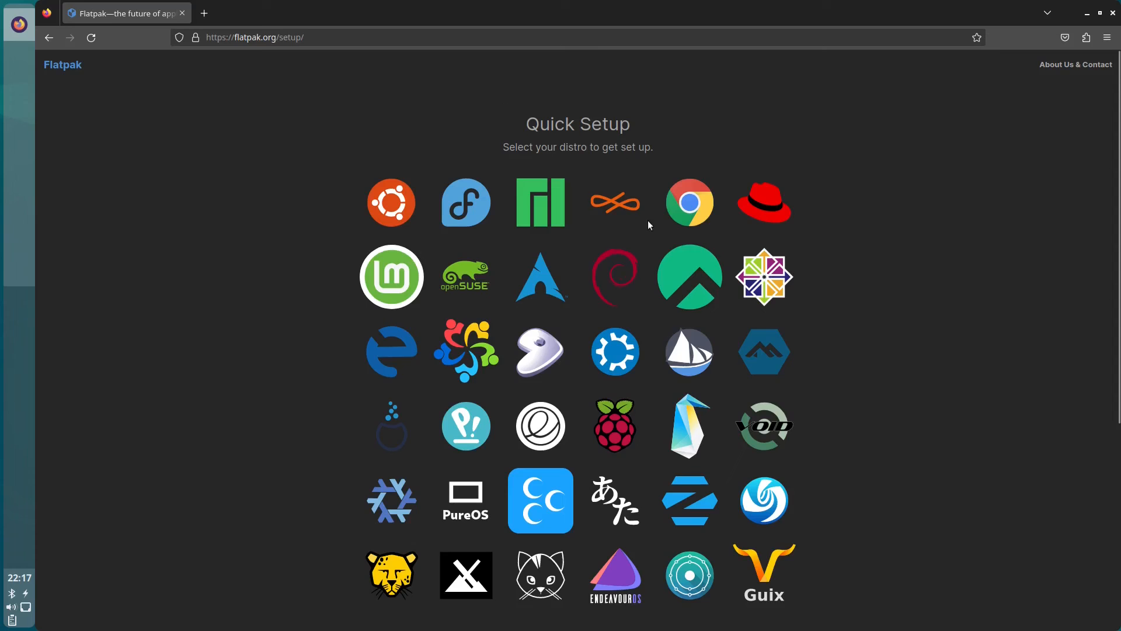
Open the Debian setup instructions on the Flatpak site and copy the command that adds the Flathub repository.
click(604, 275)
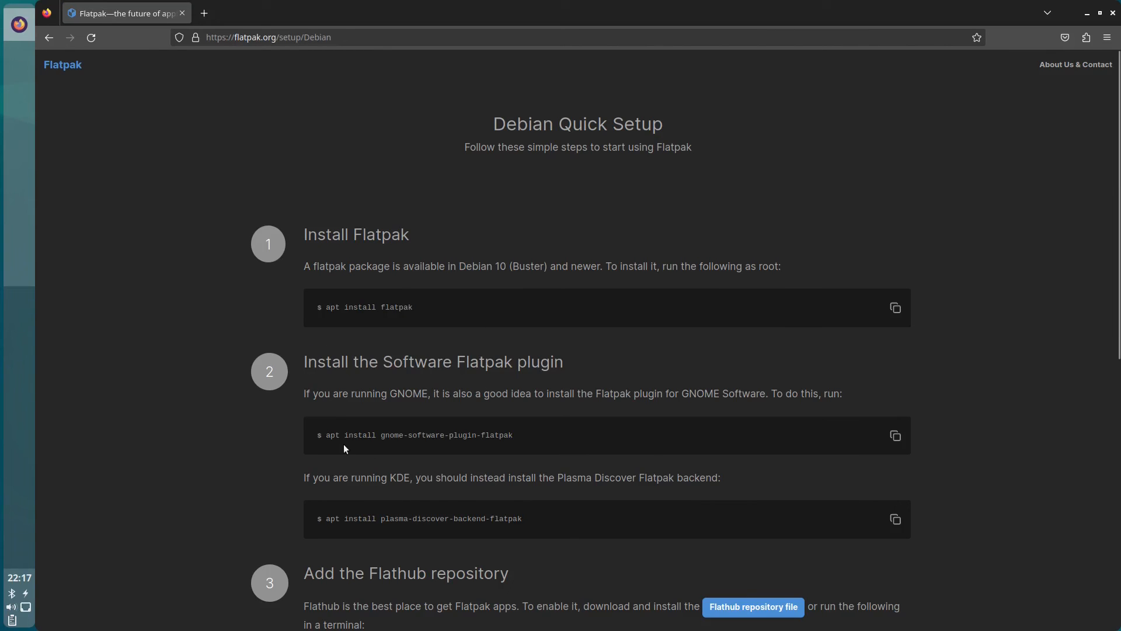
scroll(613, 465, down, 3)
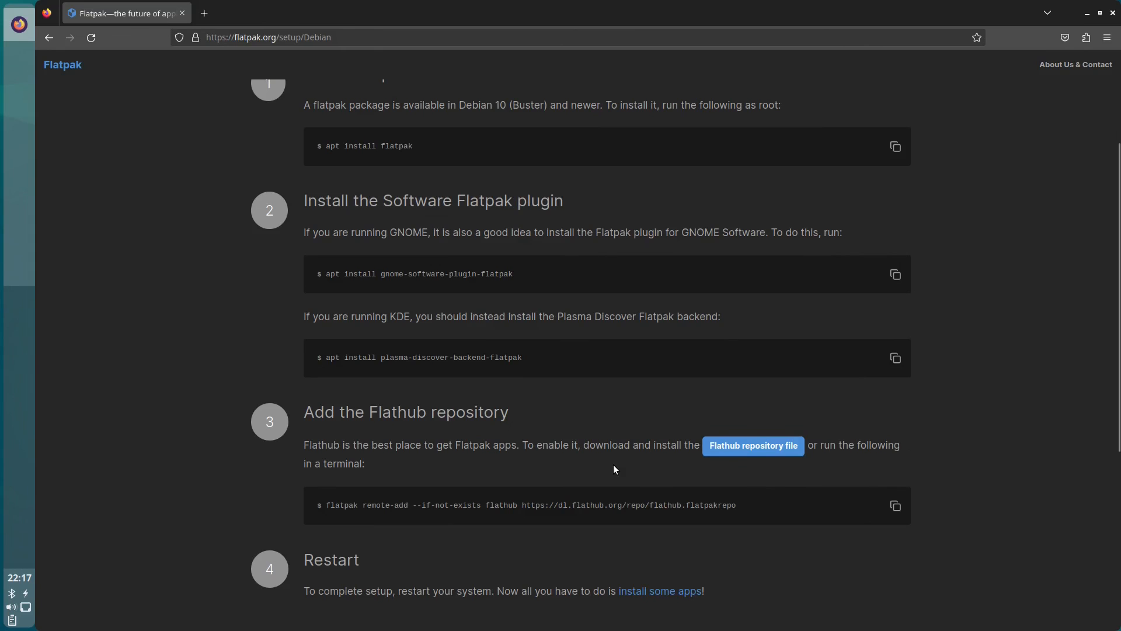
drag(755, 505, 320, 506)
click(947, 518)
click(898, 507)
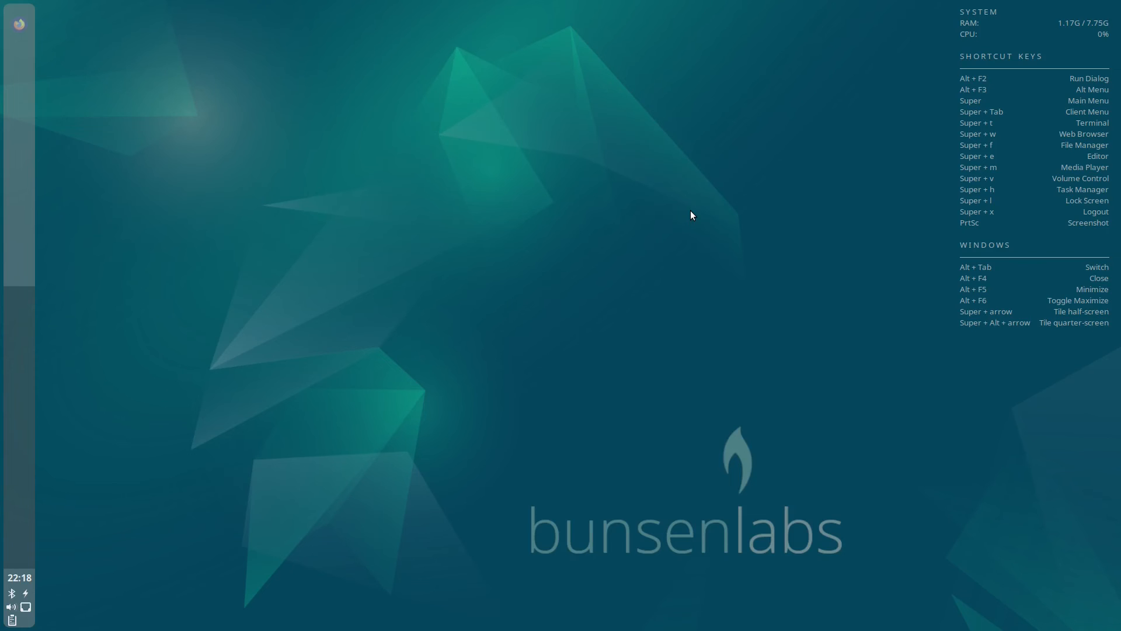
Run the copied flatpak remote-add command for Flathub in a new terminal and authenticate with the account password.
key(super+t)
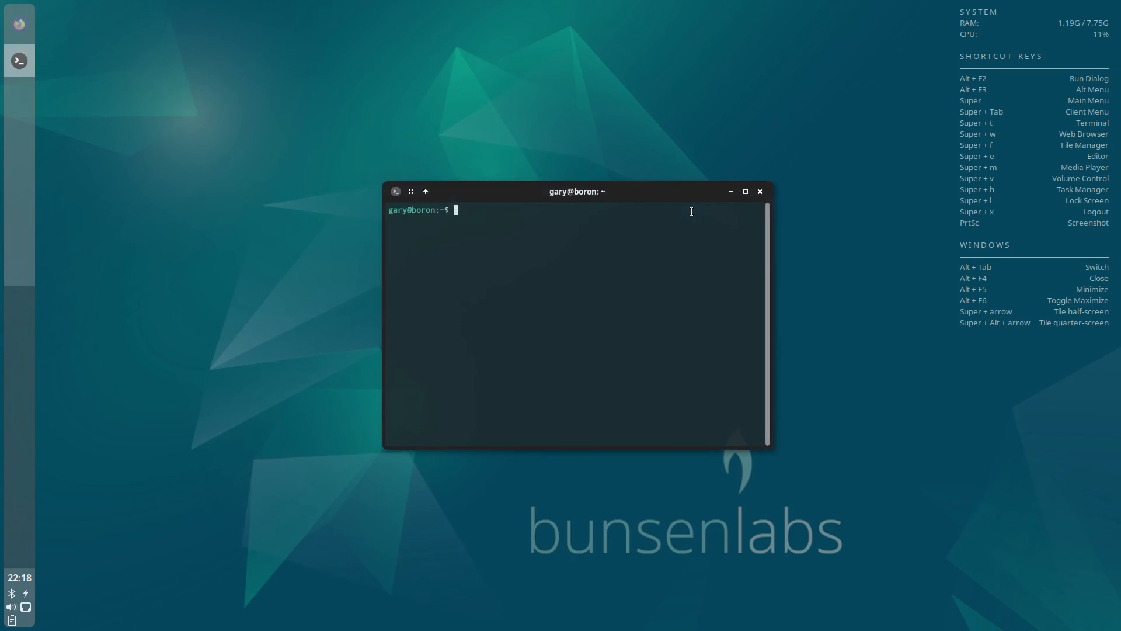
right_click(551, 252)
click(591, 307)
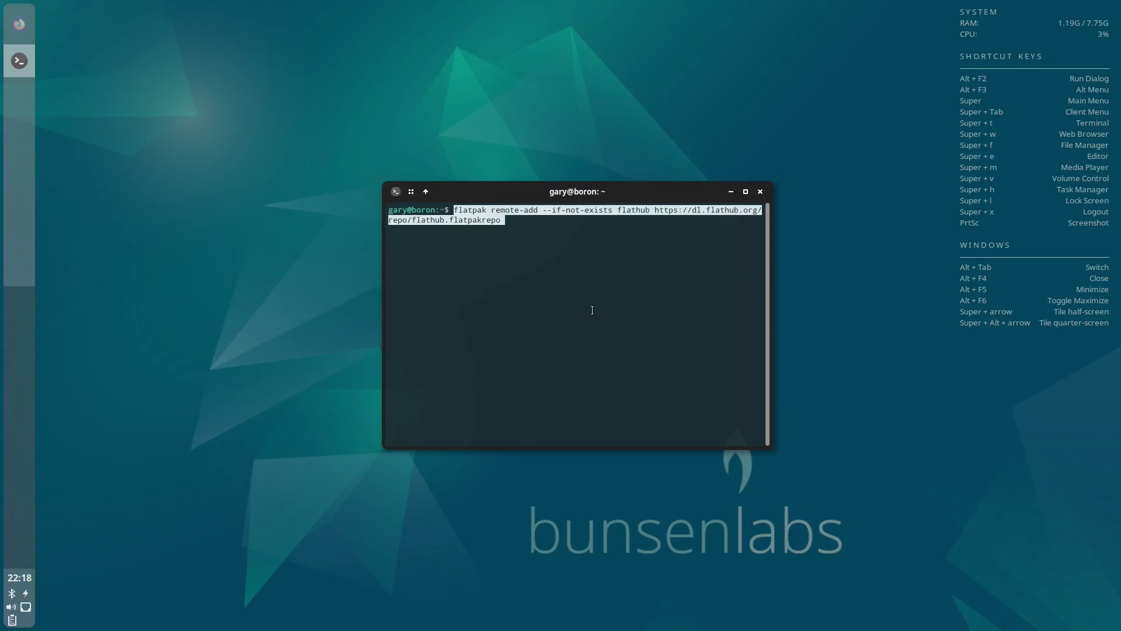
key(Return)
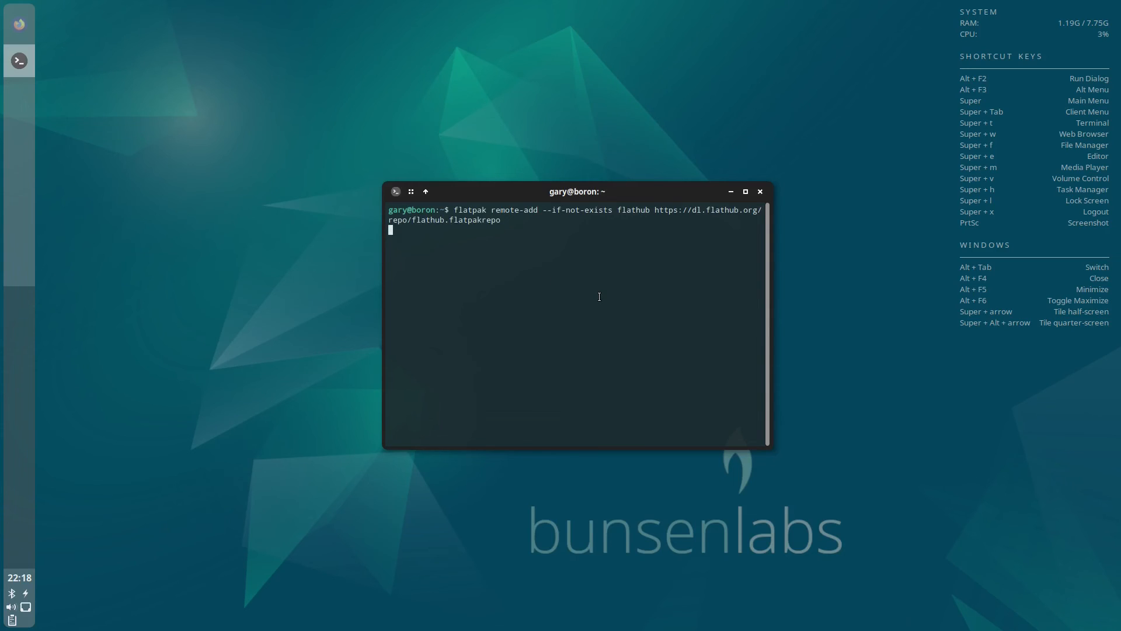
text(*********)
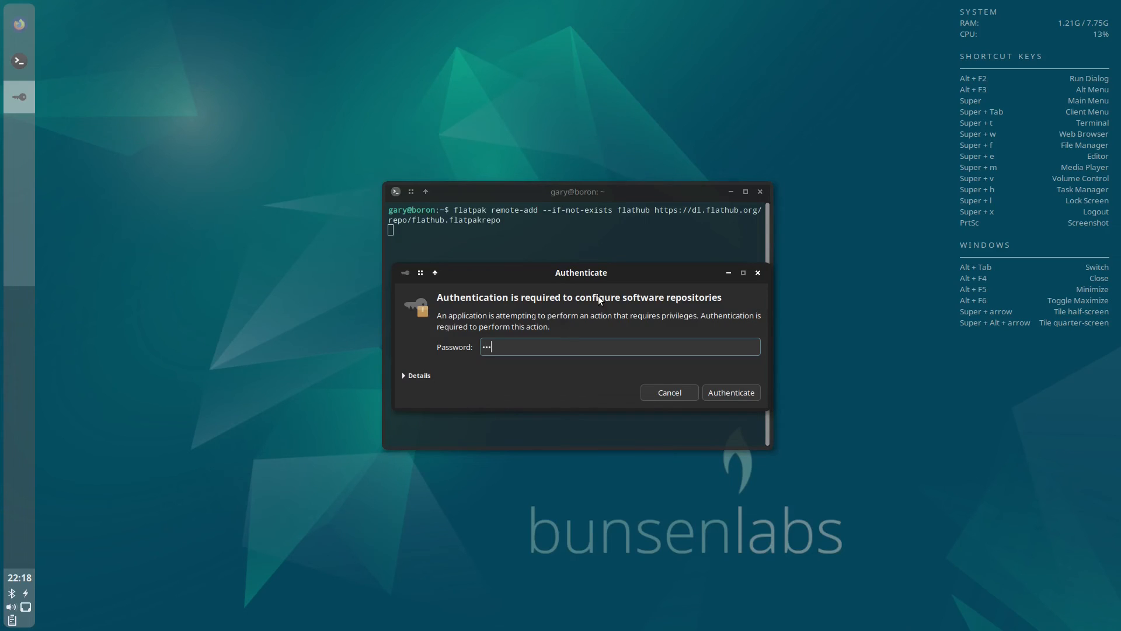
key(Return)
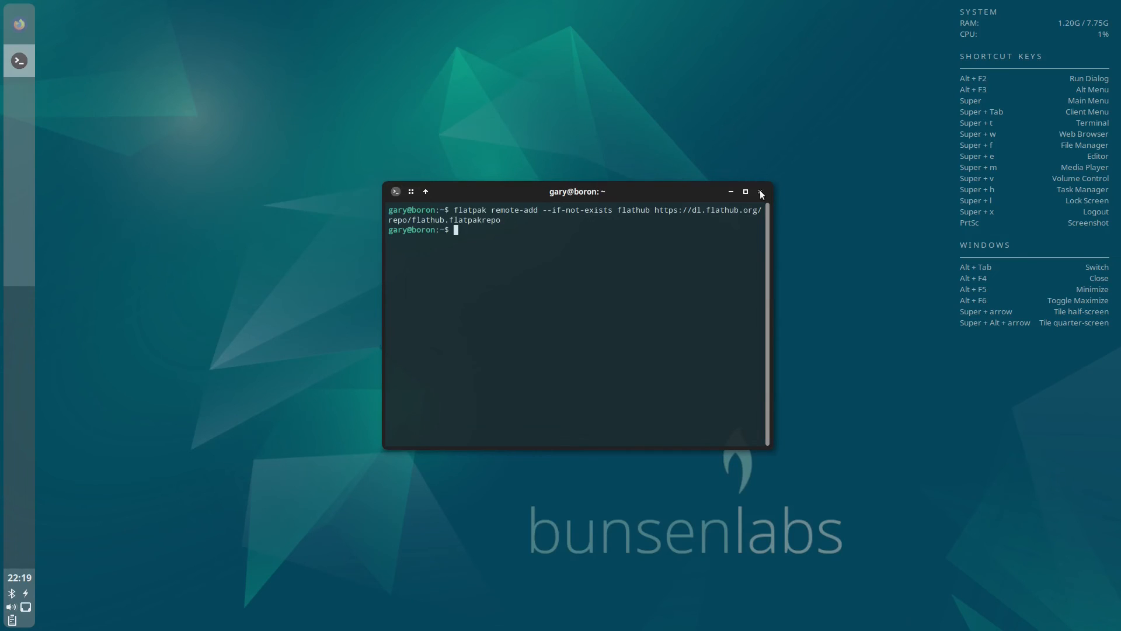
Reboot the system with sudo reboot now in the terminal, entering the account password.
text(sudo reboot now)
key(Return)
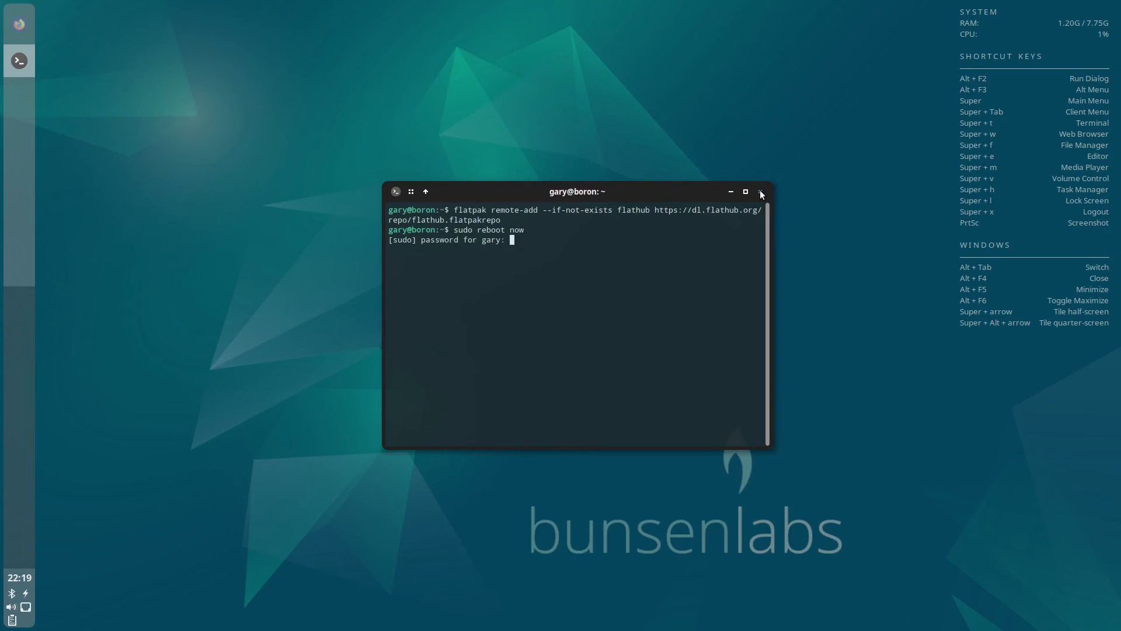
key(Return)
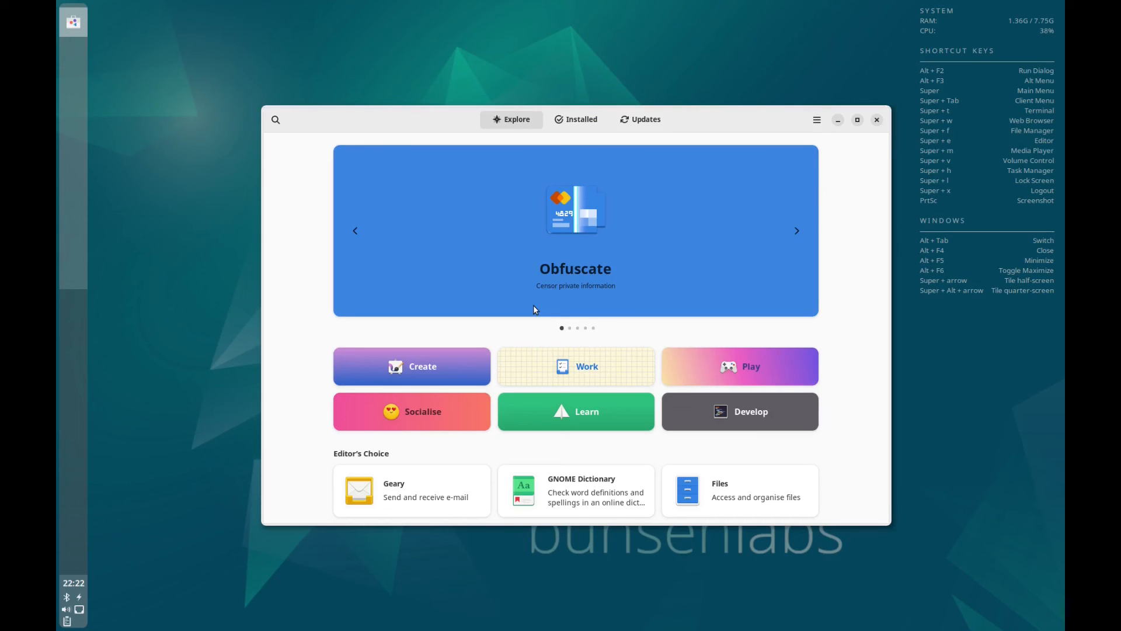
Search the software store for chrome and for spotify.
click(277, 122)
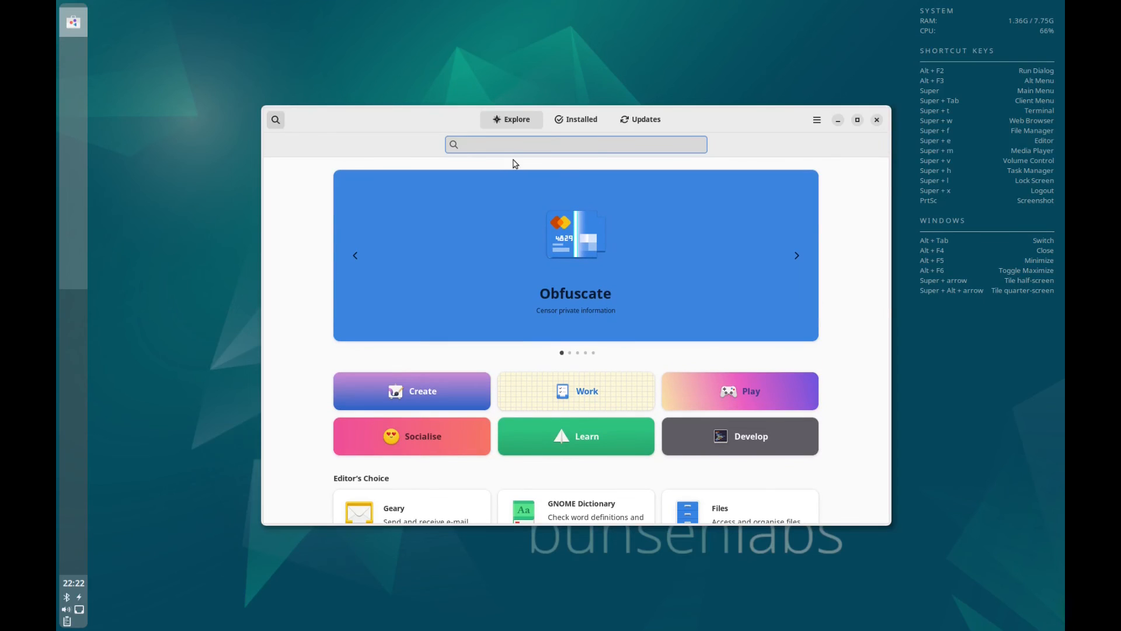
text(chrome)
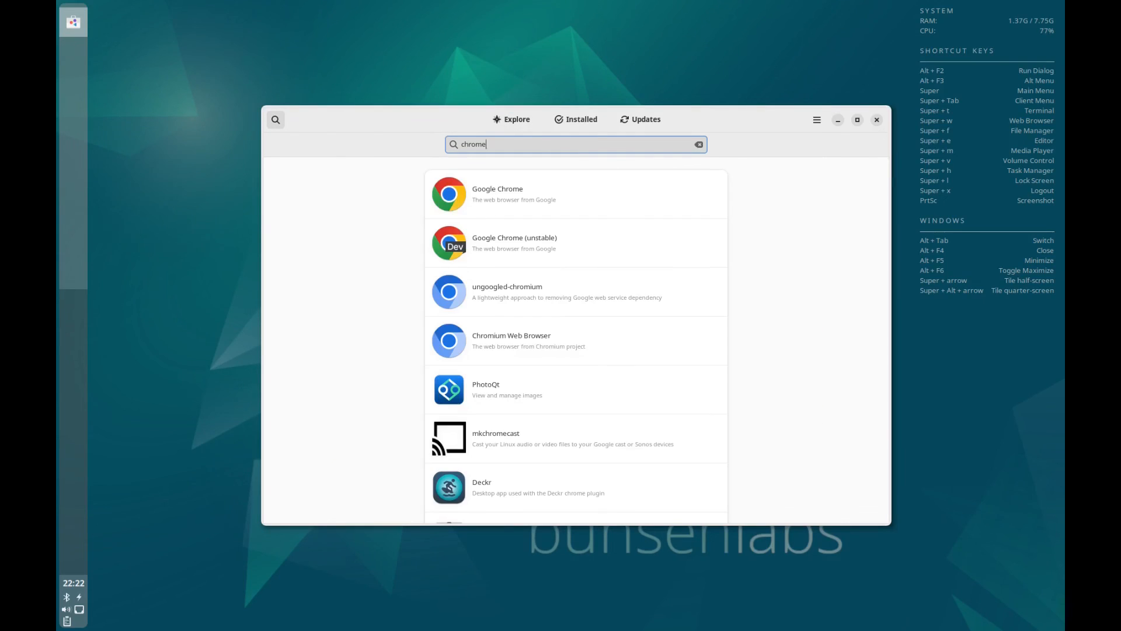
double_click(507, 147)
text(spotify)
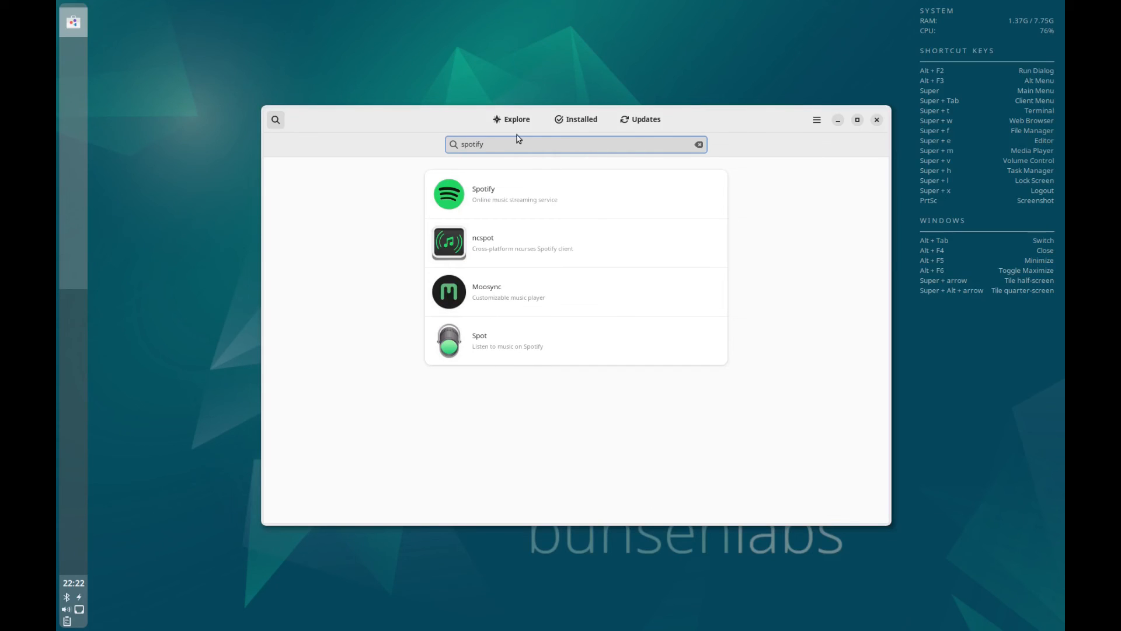
Search the software store for steam and install the Steam launcher.
key(ctrl+a)
text(steam)
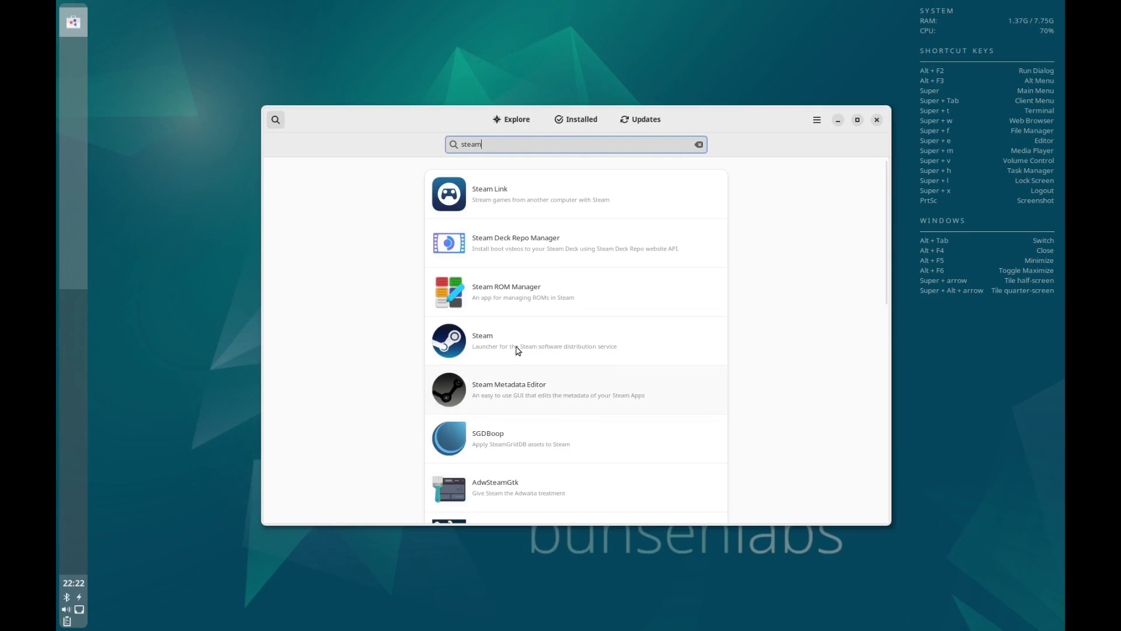
click(517, 351)
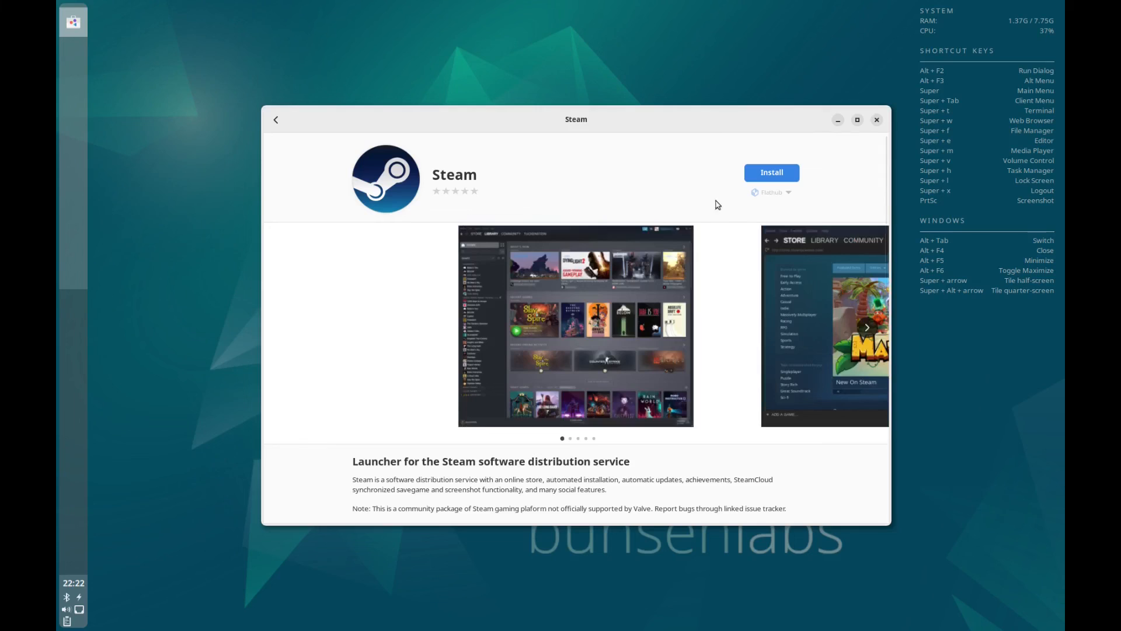
click(770, 176)
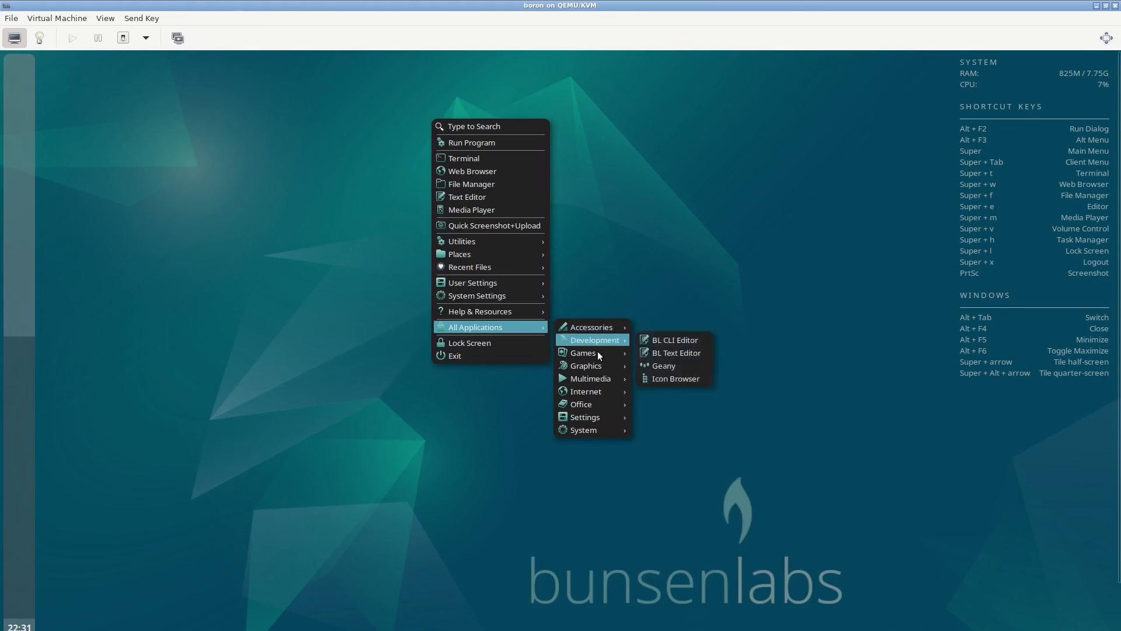
Launch Steam, switch the virtual machine display to fullscreen and dismiss the input devices warning.
mouse_move(596, 352)
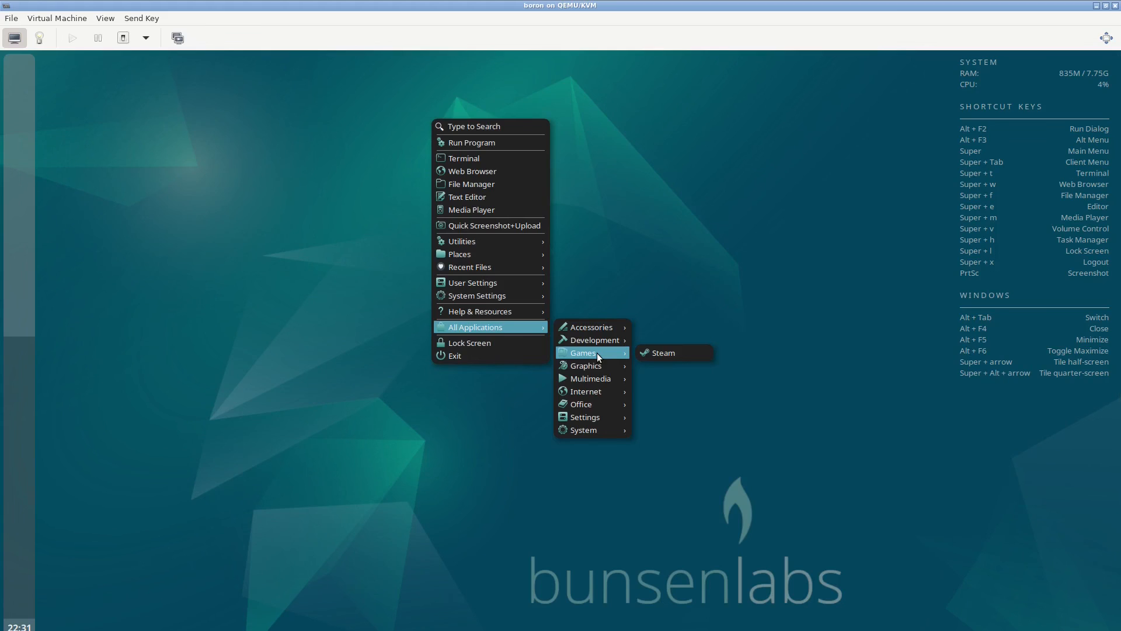
click(670, 354)
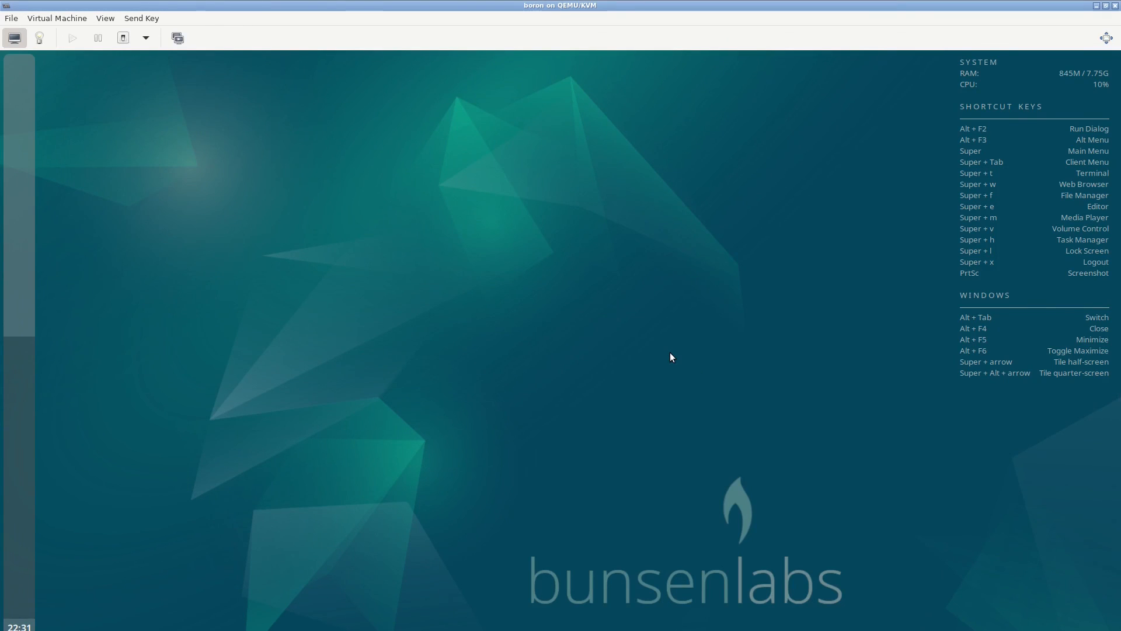
click(105, 18)
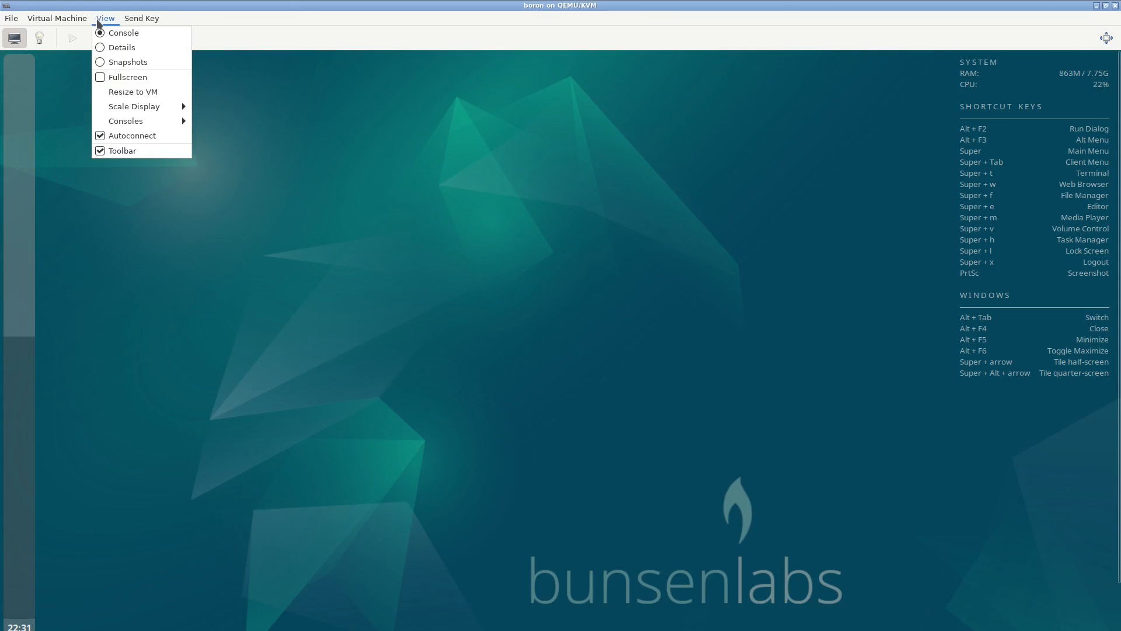
click(113, 80)
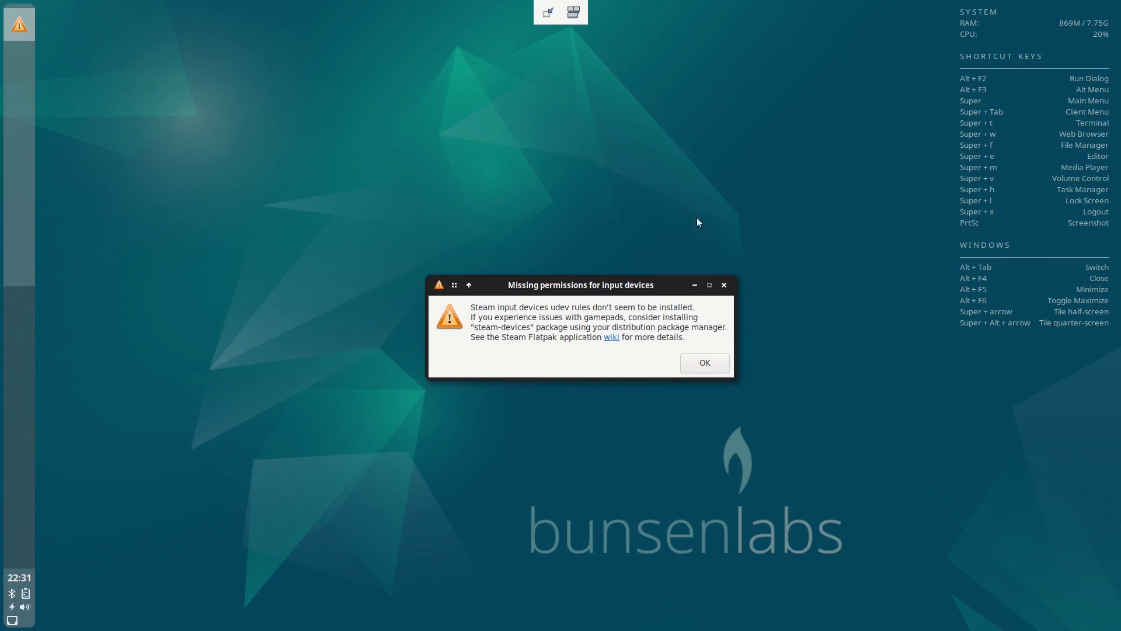
click(699, 362)
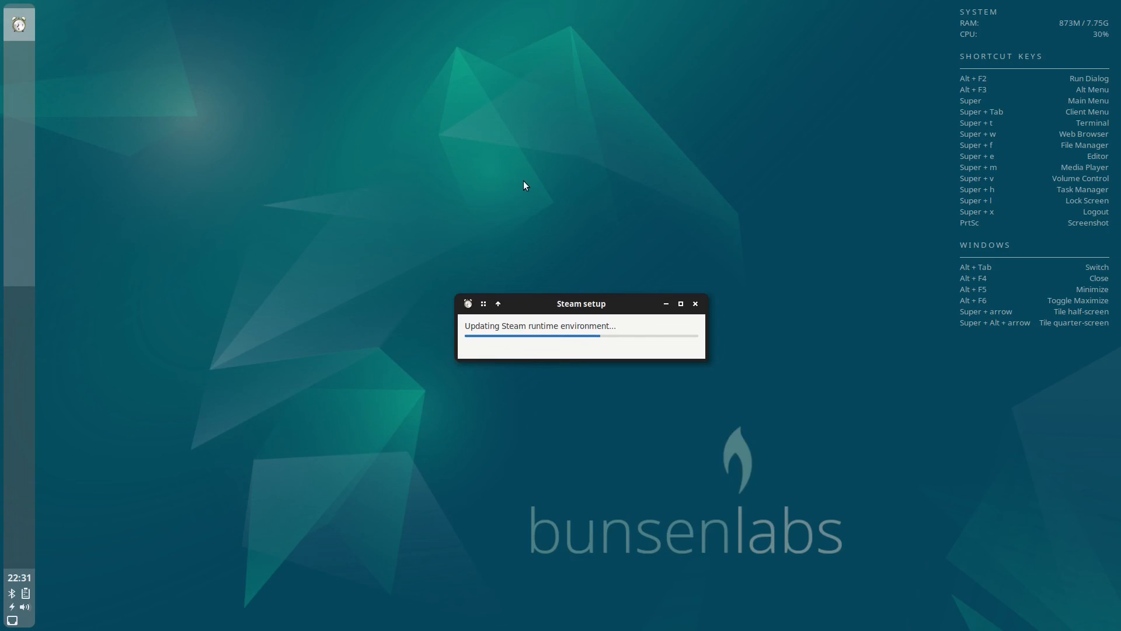
Open the Dillo install script from the favourite web browser packages and close it without running the installer.
right_click(501, 136)
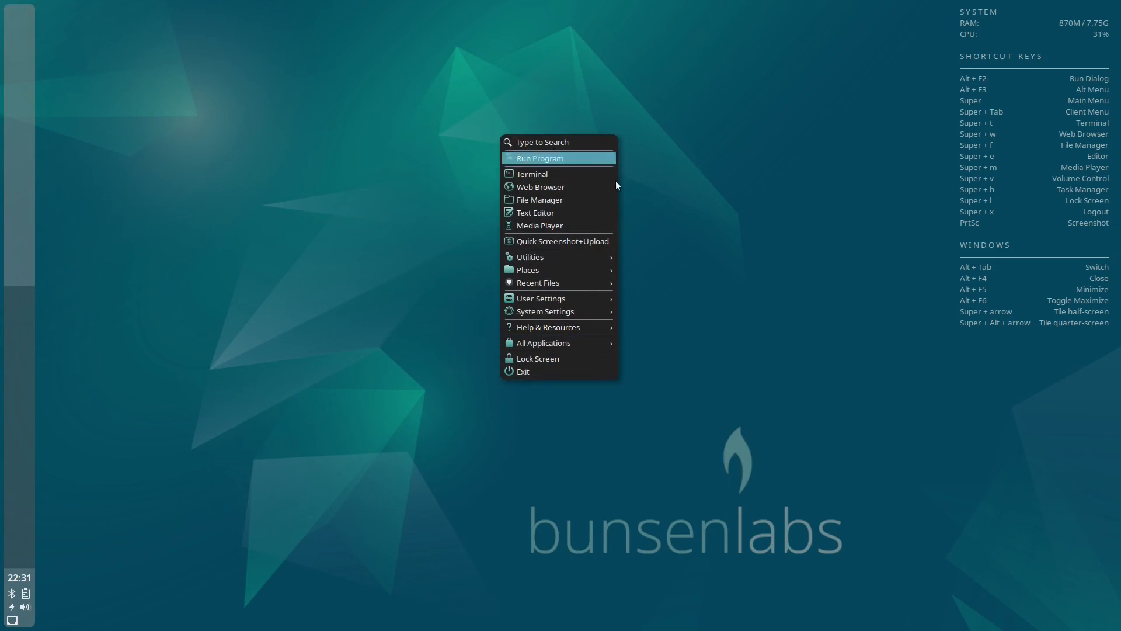
mouse_move(594, 348)
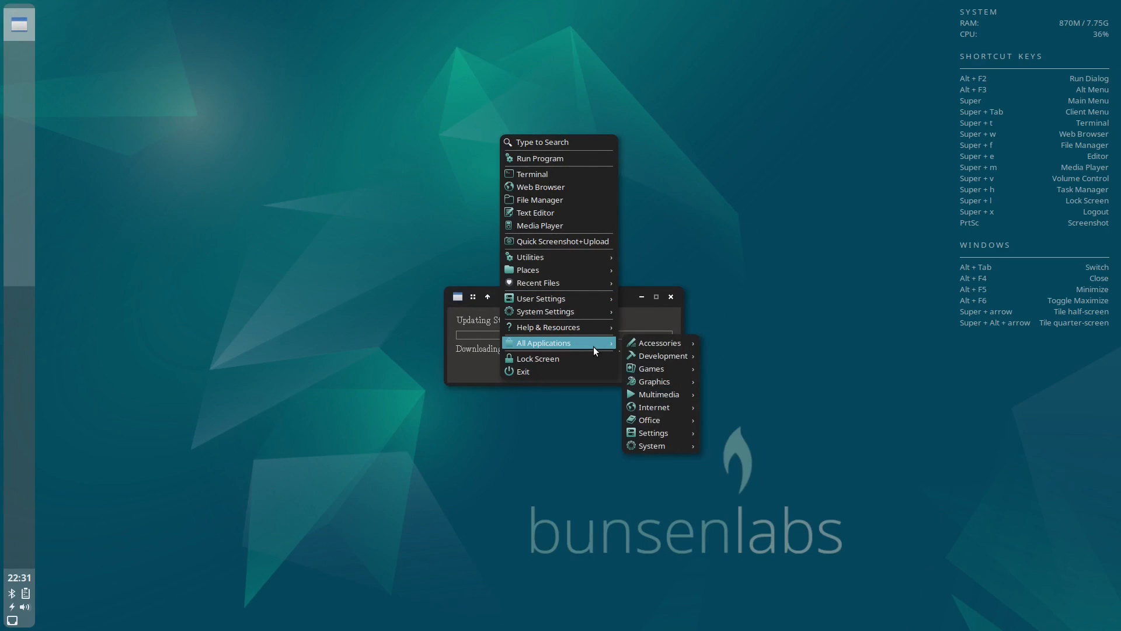
mouse_move(669, 447)
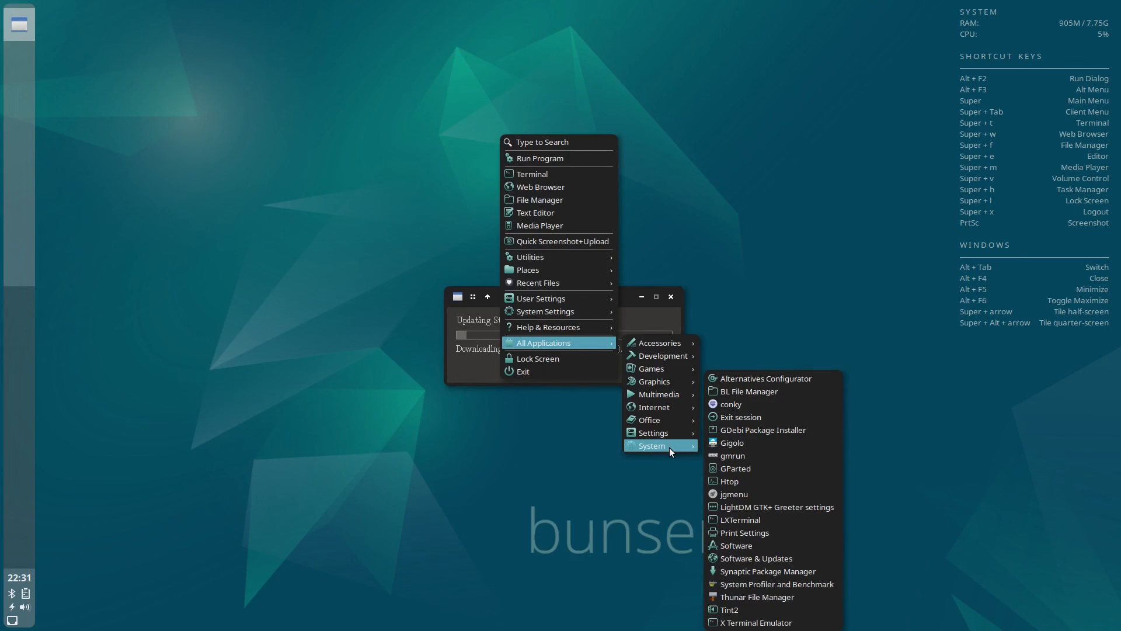
mouse_move(586, 315)
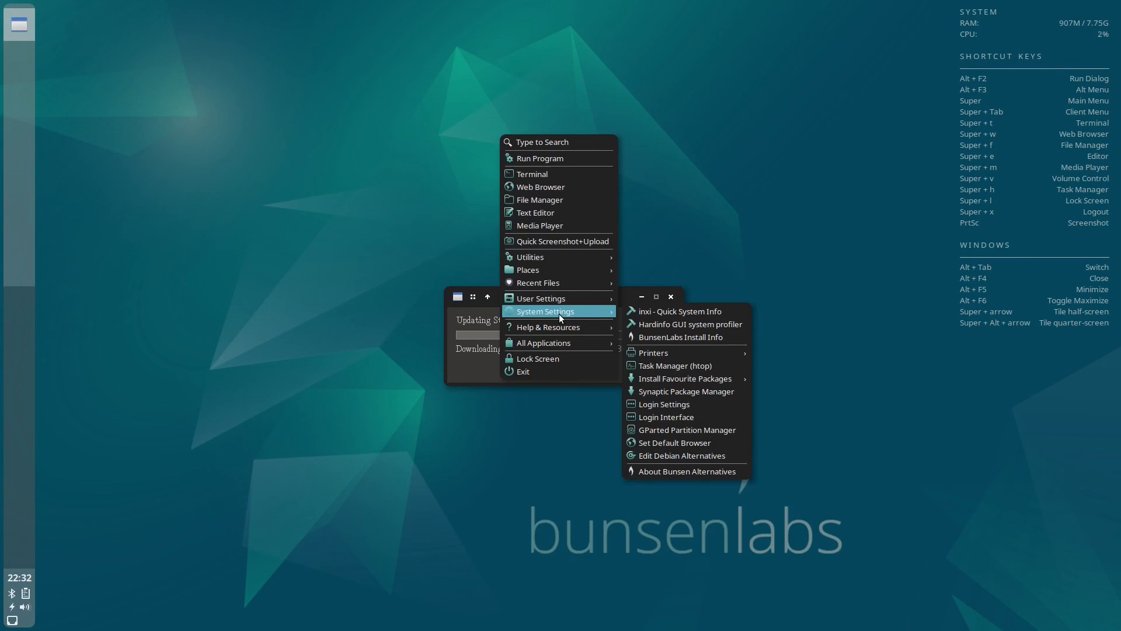
mouse_move(703, 380)
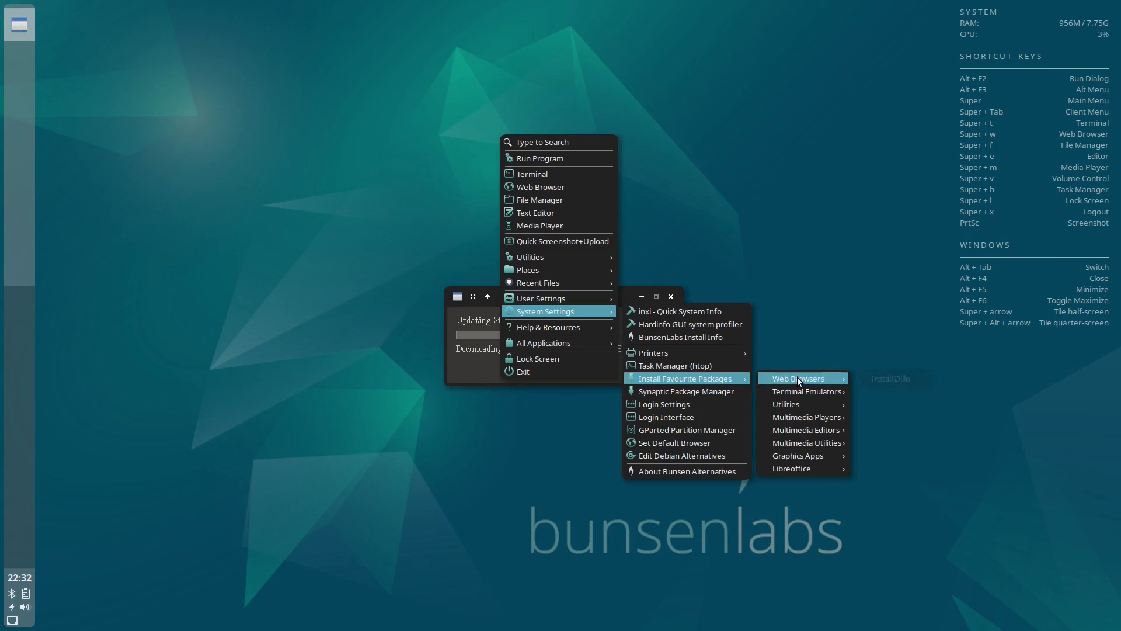
mouse_move(798, 379)
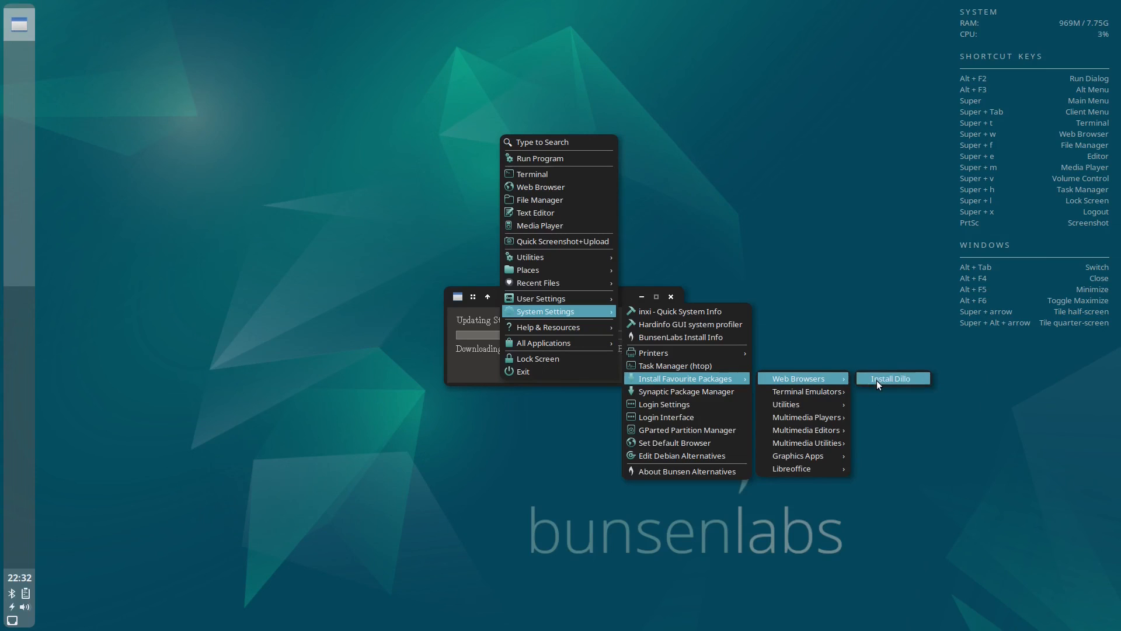
click(877, 380)
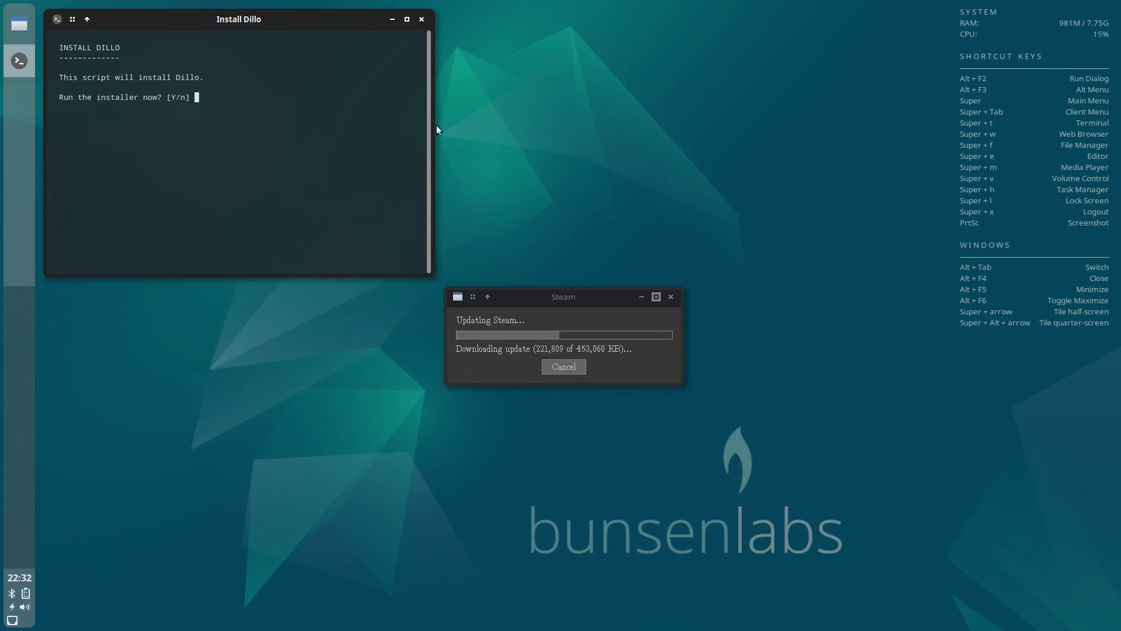
click(421, 20)
Examine the favourite packages offered for installation, including the terminal emulators, utilities and multimedia players.
right_click(523, 118)
mouse_move(607, 299)
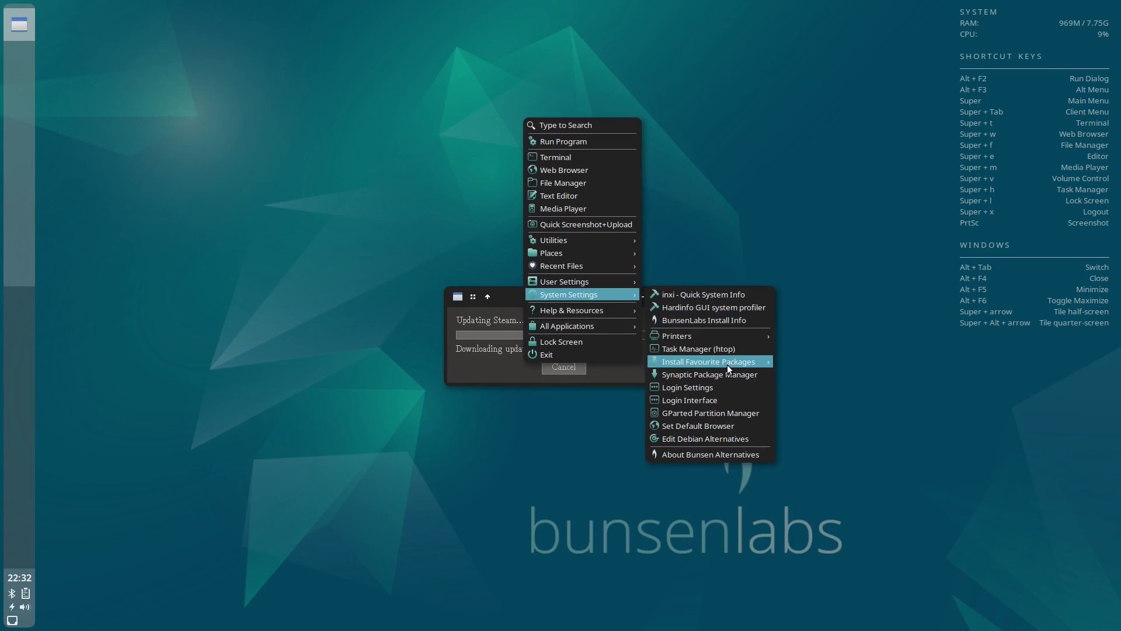
mouse_move(727, 365)
mouse_move(855, 376)
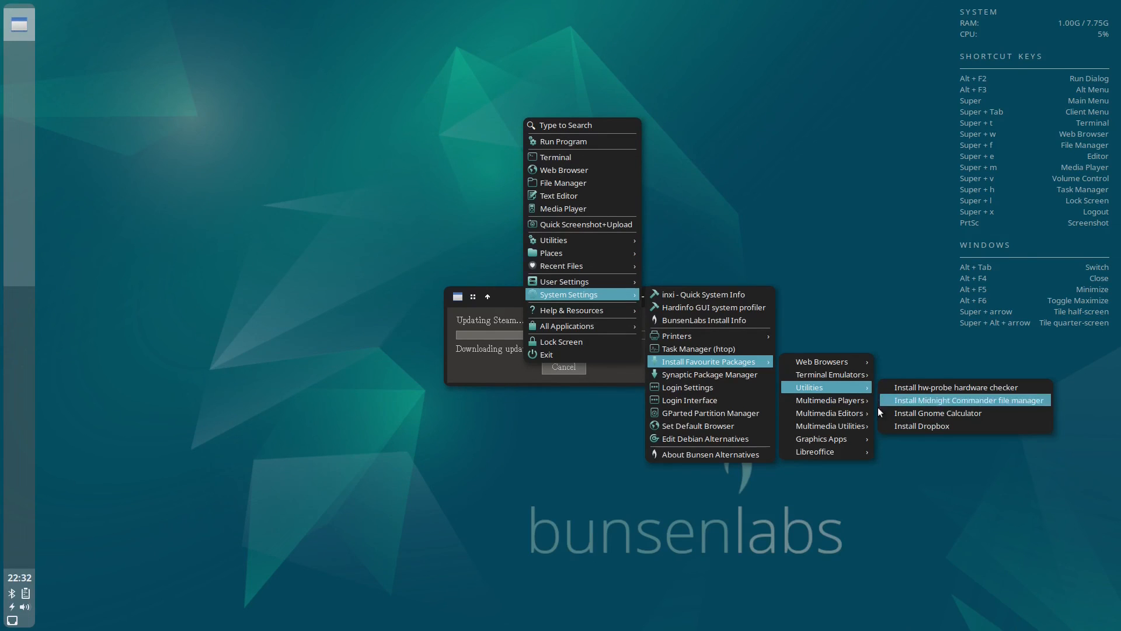
mouse_move(831, 405)
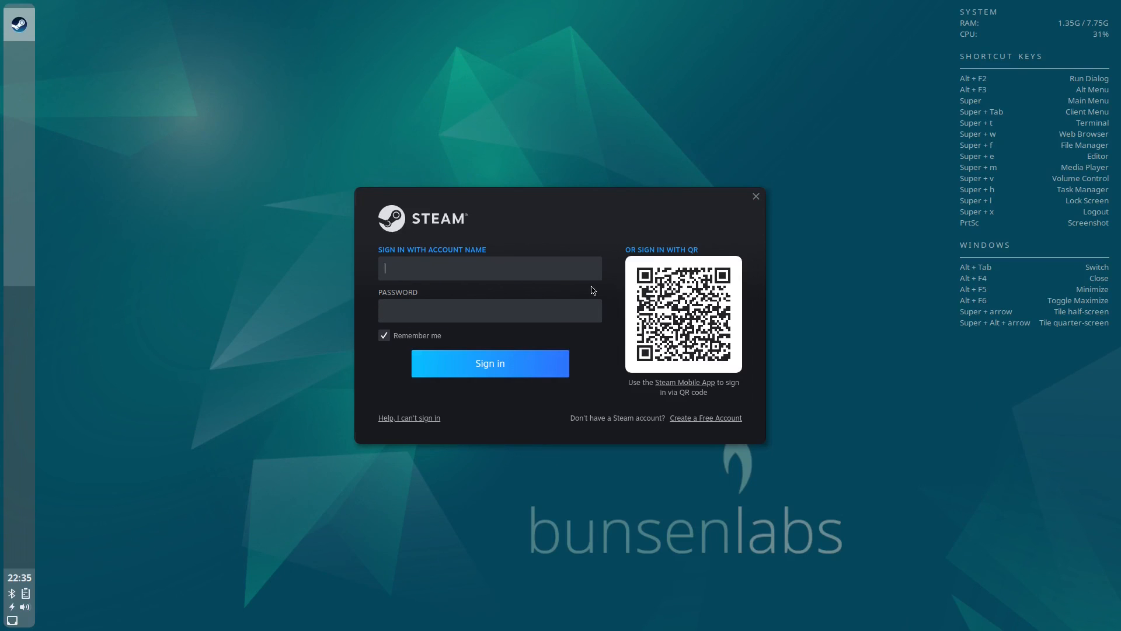
Close the Steam sign-in window.
click(756, 199)
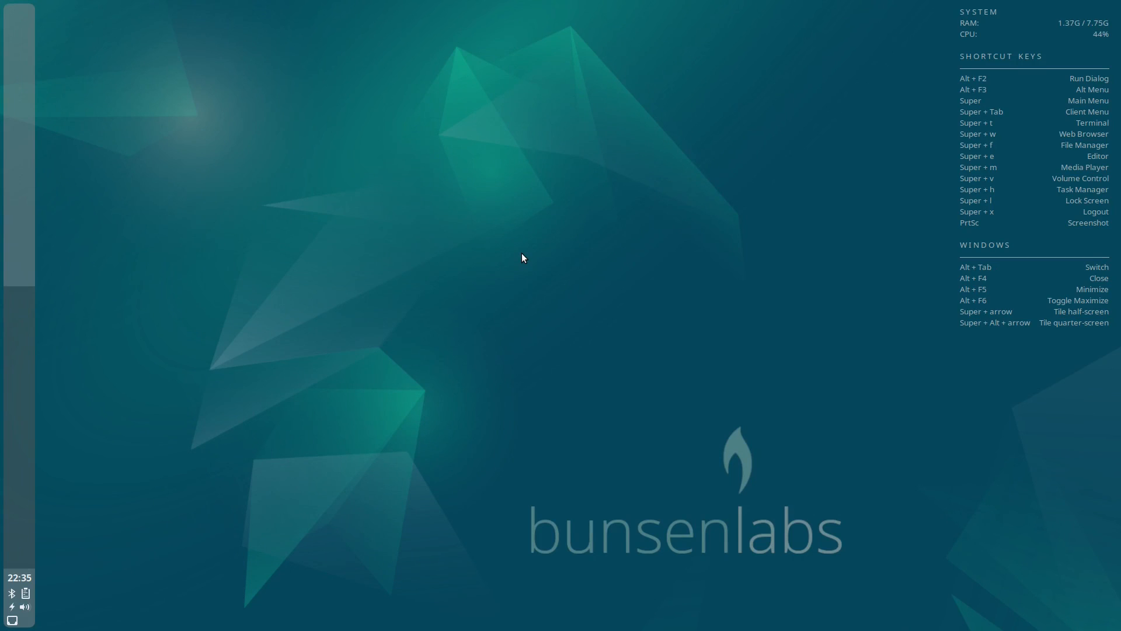